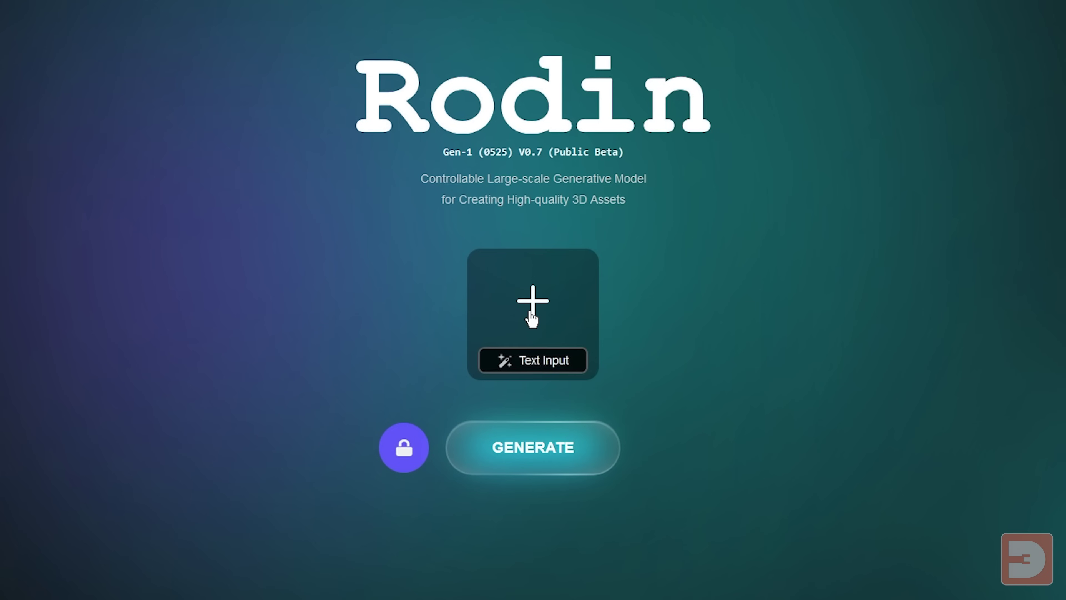
Generate a reference image from the text "an evil orc king with big eyes and mouth wearing a stetson and sat on a throne".
{"action": "left_click", "coordinate": [571, 362]}
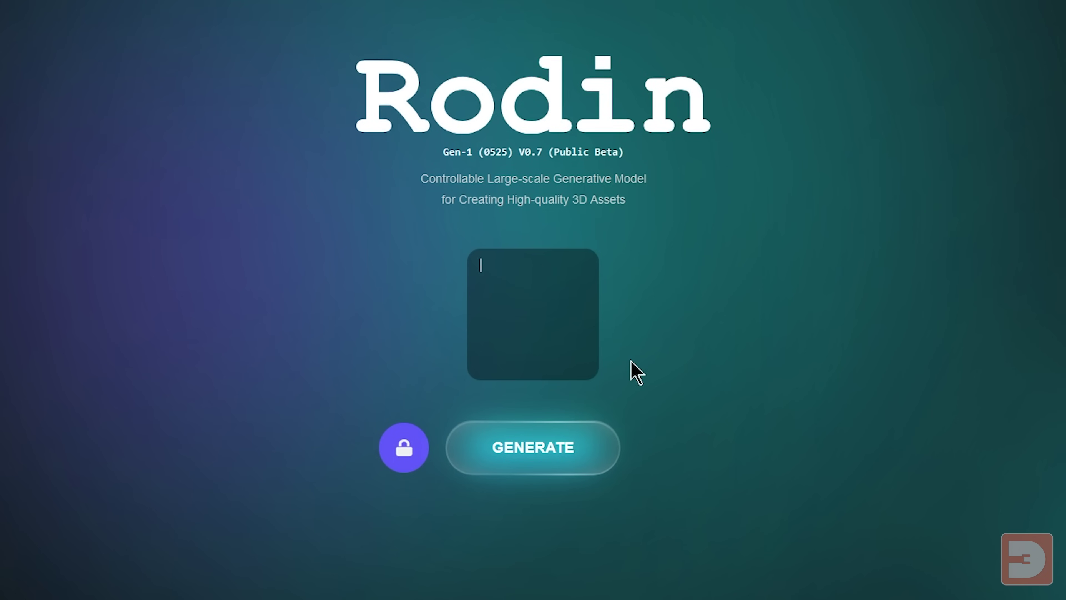
{"action": "type", "text": "an evil orc kin"}
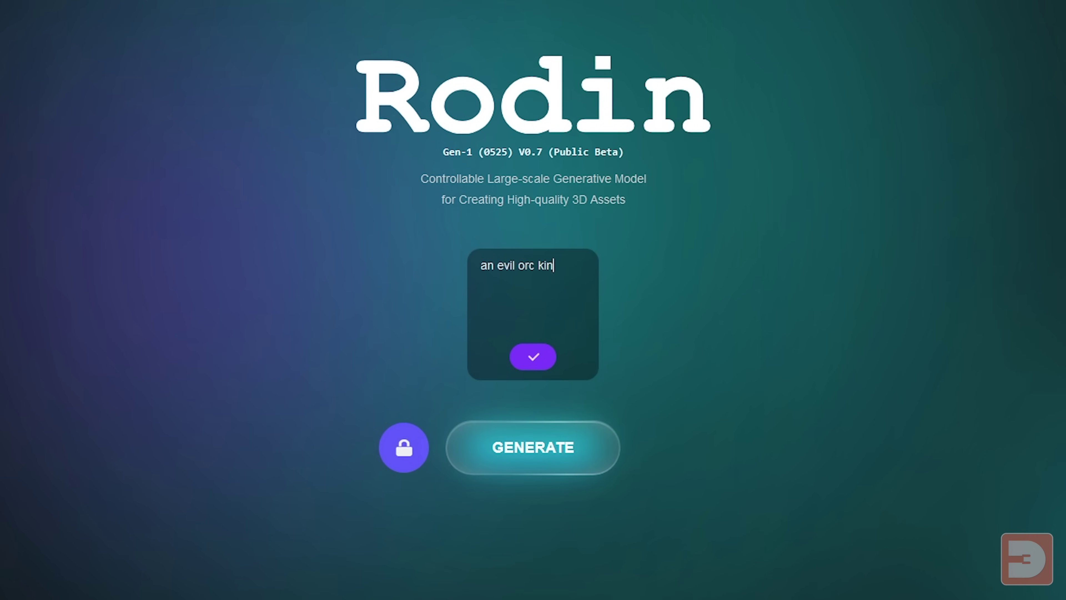
{"action": "type", "text": "g with big eyes and mouth wearing a stet"}
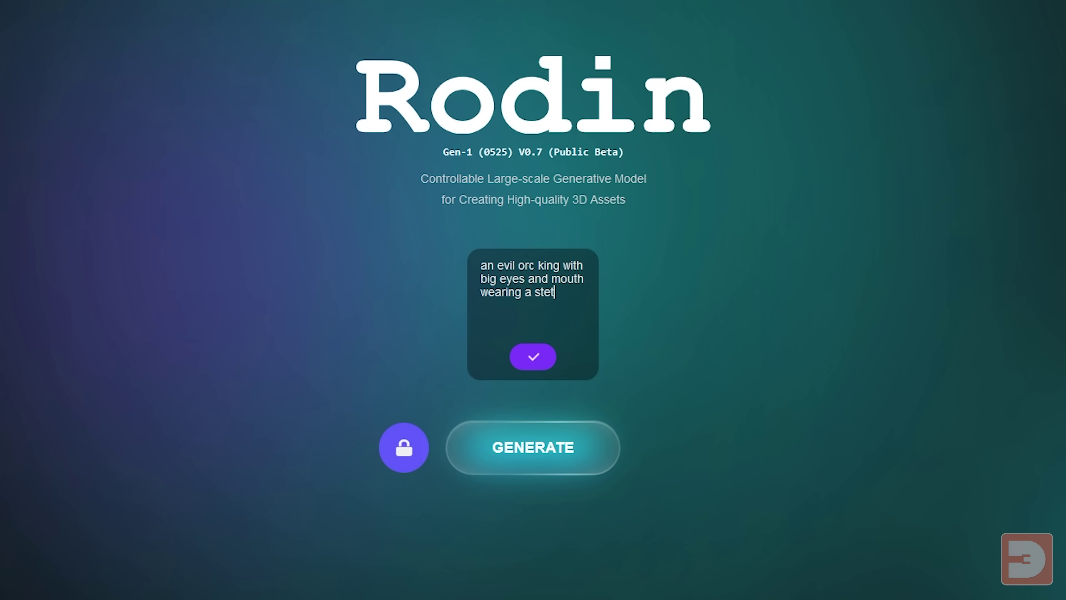
{"action": "type", "text": "son and sat on a throne"}
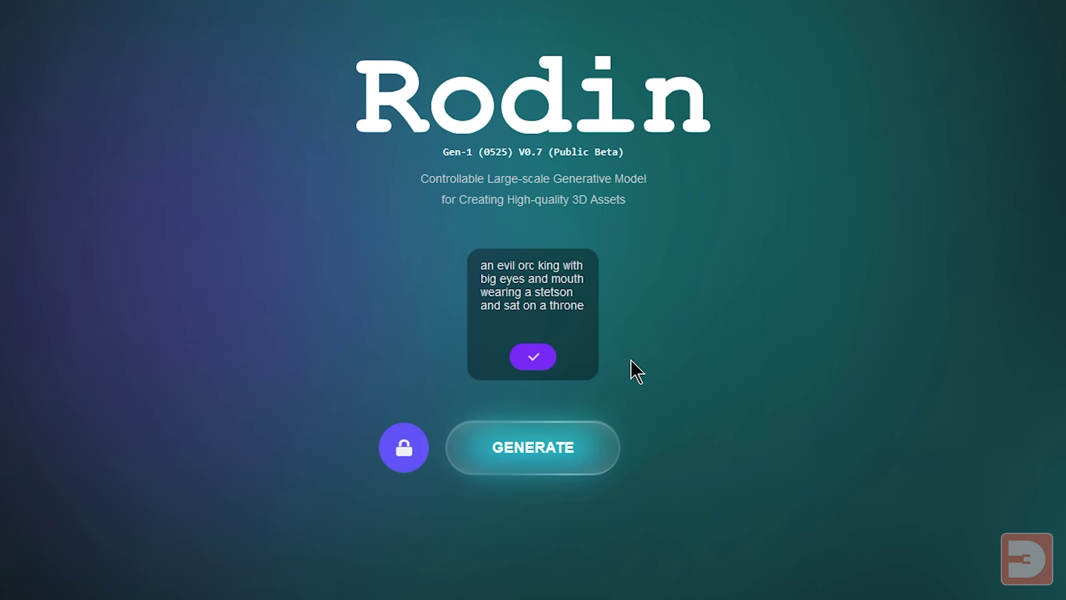
{"action": "left_click", "coordinate": [533, 365]}
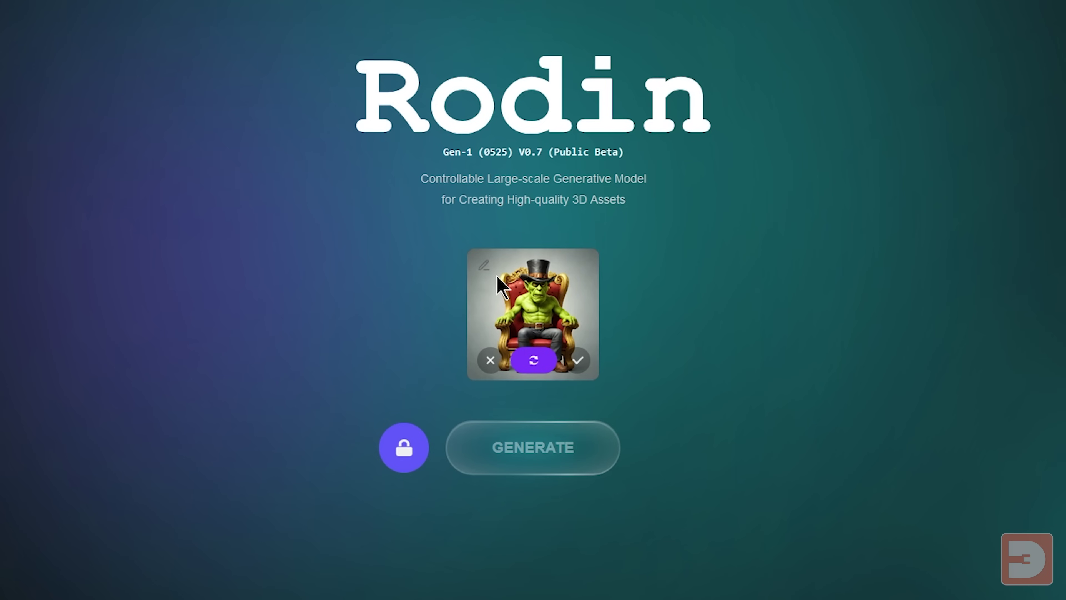
Change "orc" to "robot" and add "camera" before "eyes" in the image prompt, and regenerate the image.
{"action": "left_click", "coordinate": [487, 265]}
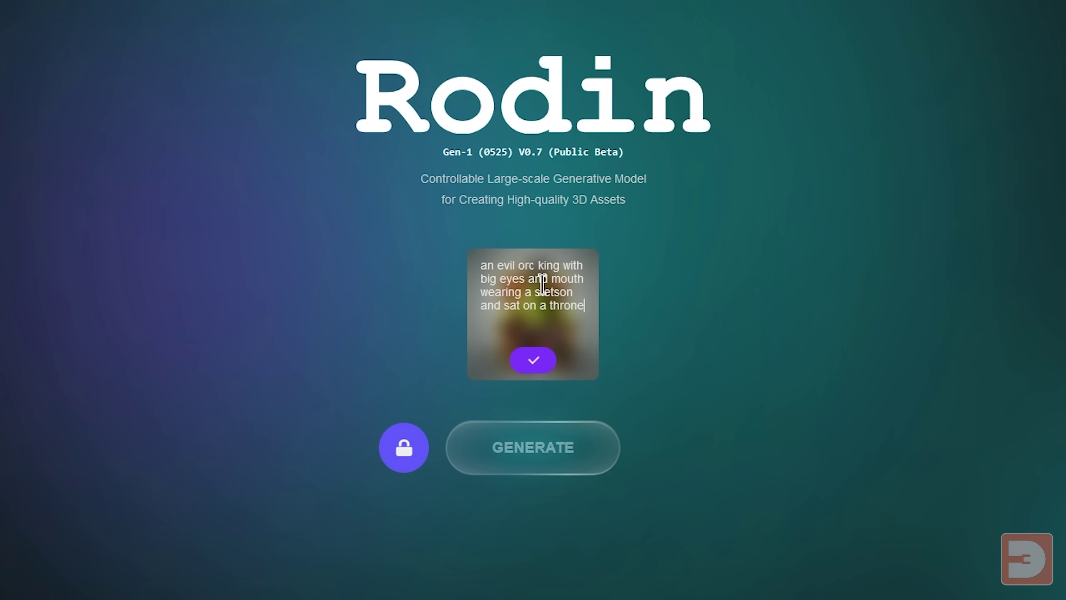
{"action": "double_click", "coordinate": [526, 265]}
{"action": "key", "text": "BackSpace"}
{"action": "type", "text": "robot"}
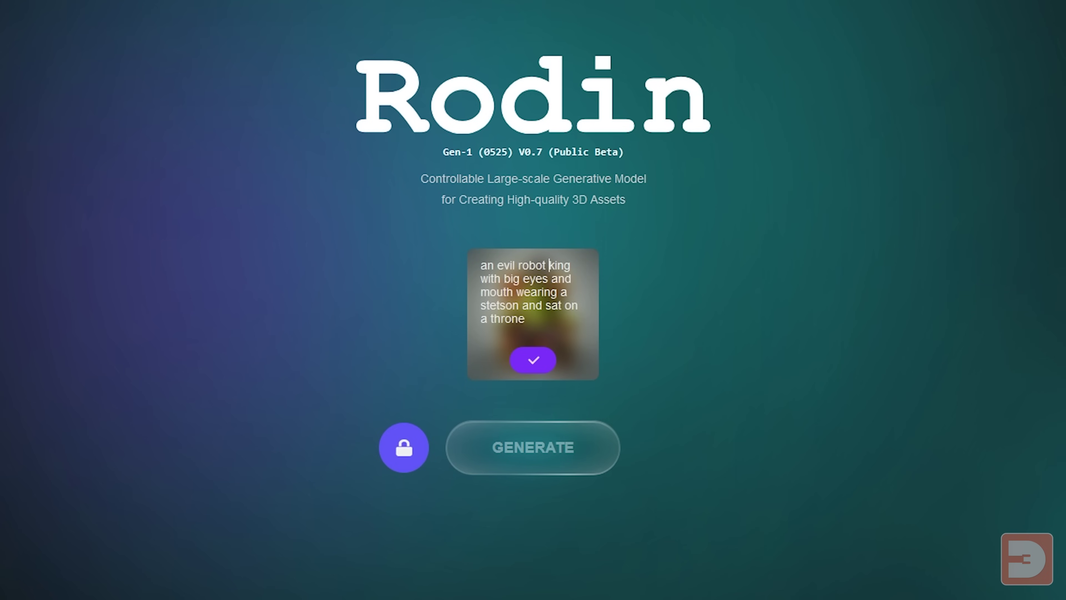
{"action": "left_click", "coordinate": [523, 279]}
{"action": "type", "text": "camera"}
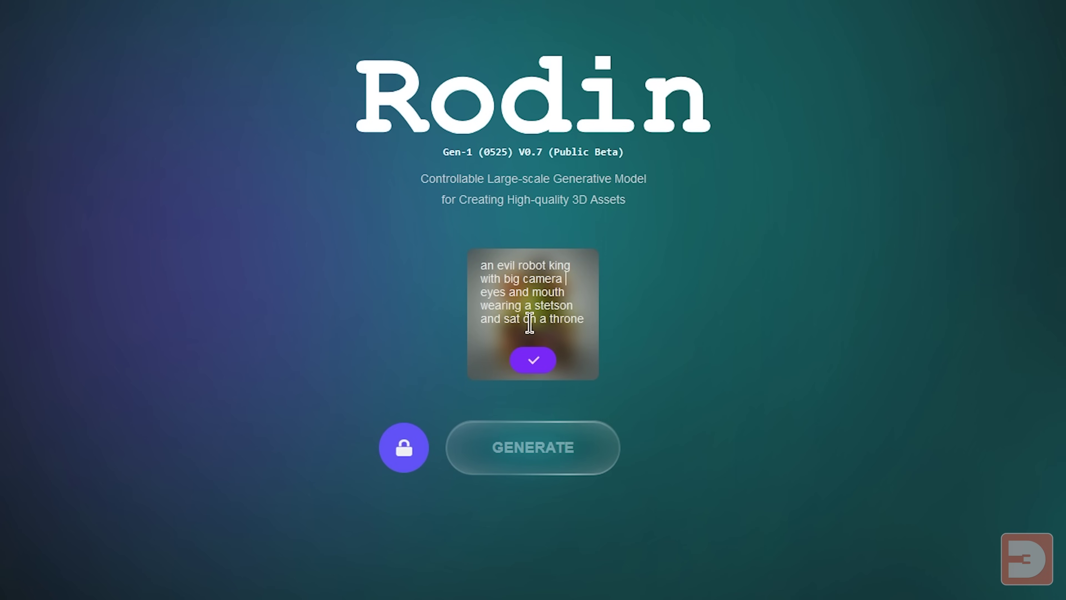
{"action": "left_click", "coordinate": [533, 361]}
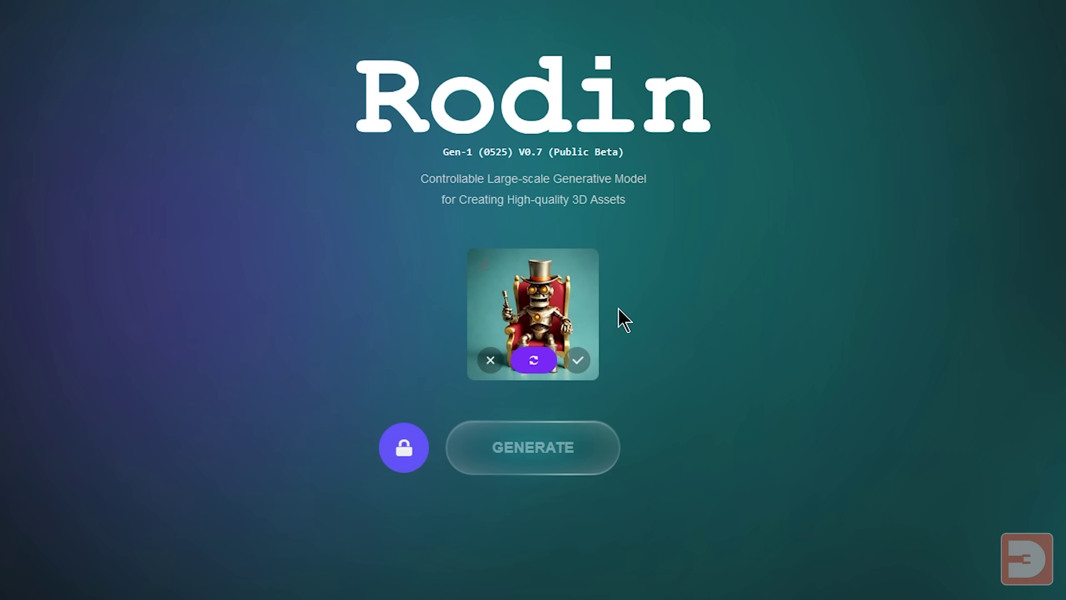
Regenerate the robot king image once more and use the accepted version to generate the 3D model.
{"action": "left_click", "coordinate": [537, 369]}
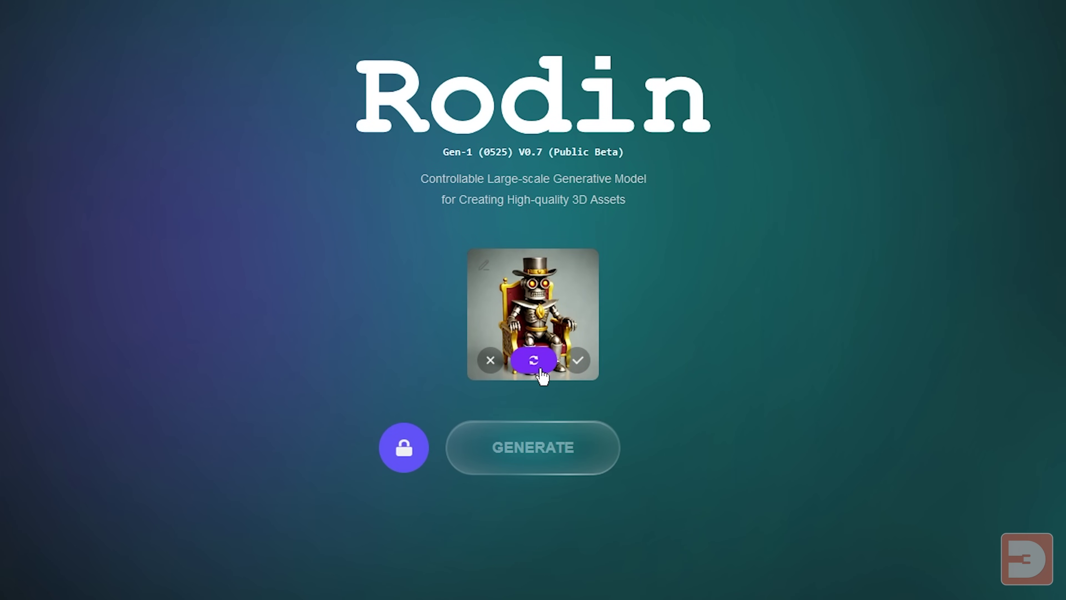
{"action": "left_click", "coordinate": [578, 360]}
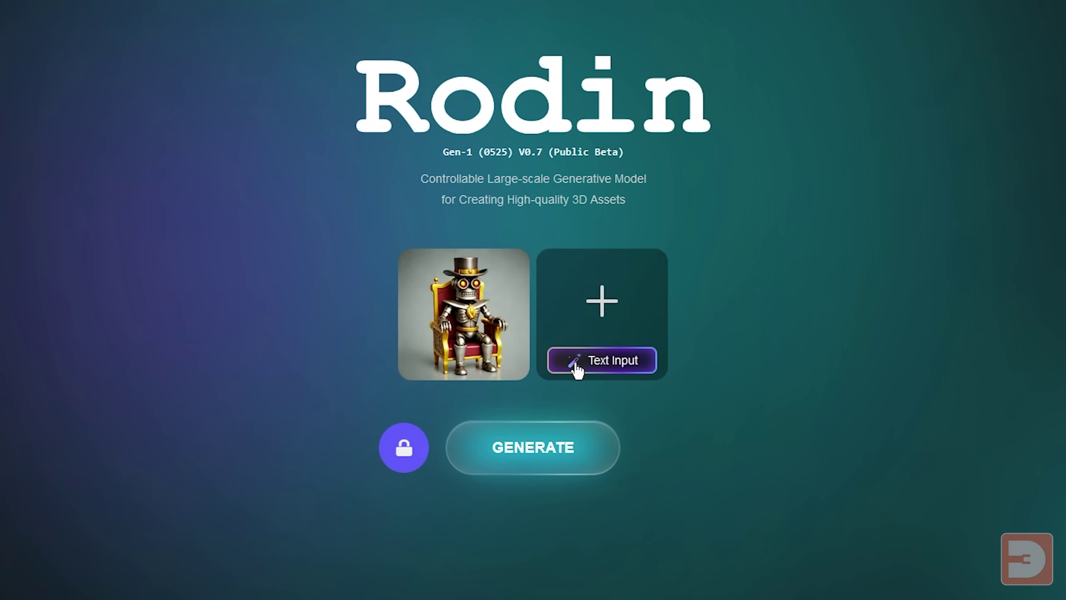
{"action": "mouse_move", "coordinate": [512, 336]}
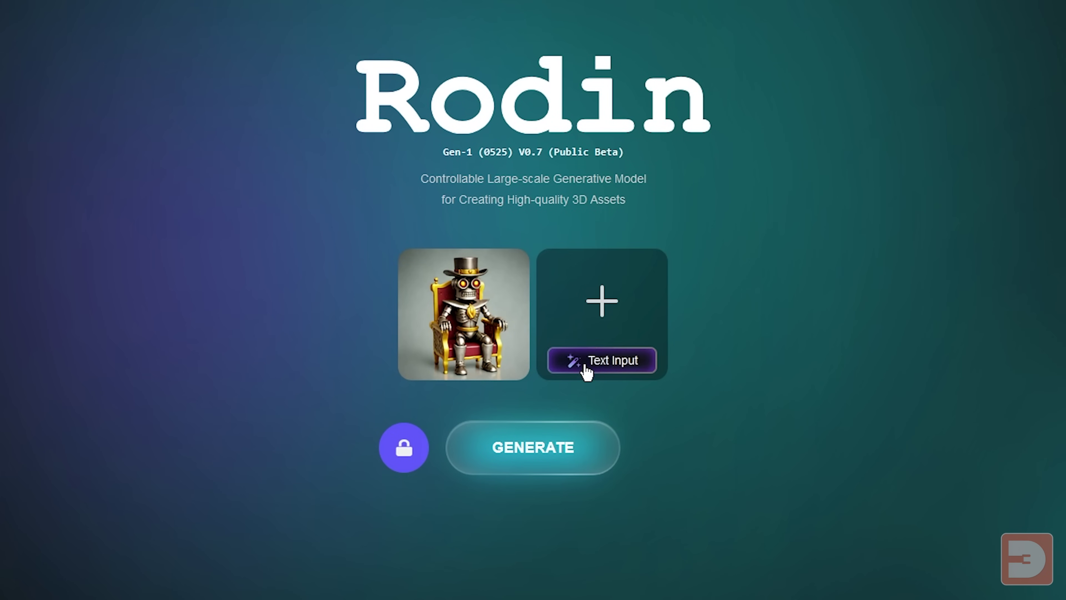
{"action": "left_click", "coordinate": [586, 454]}
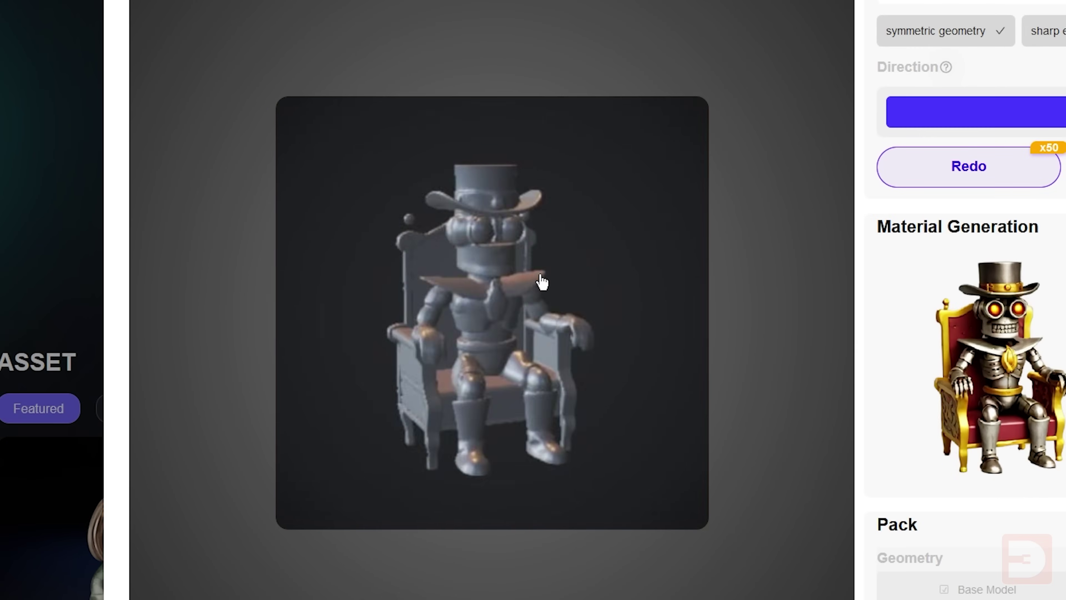
Revise the geometry prompt to "Robotic skeleton wearing a stetson cowboy hat and seated on a throne." and redo the geometry.
{"action": "mouse_move", "coordinate": [541, 276]}
{"action": "left_mouse_down"}
{"action": "mouse_move", "coordinate": [553, 276]}
{"action": "mouse_move", "coordinate": [501, 282]}
{"action": "mouse_move", "coordinate": [530, 289]}
{"action": "left_mouse_up"}
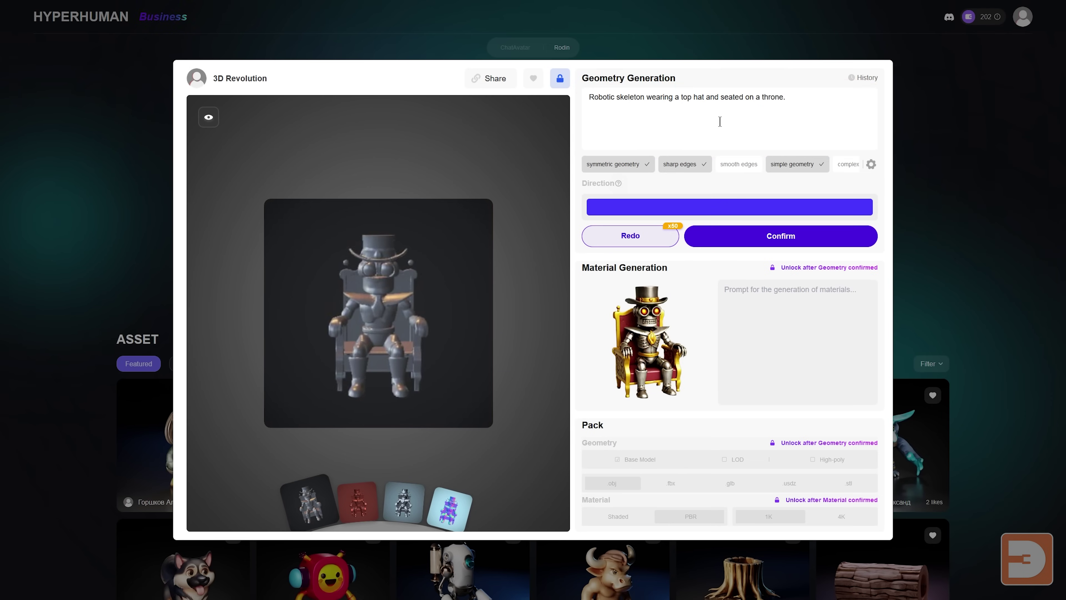
{"action": "left_click", "coordinate": [1065, 0]}
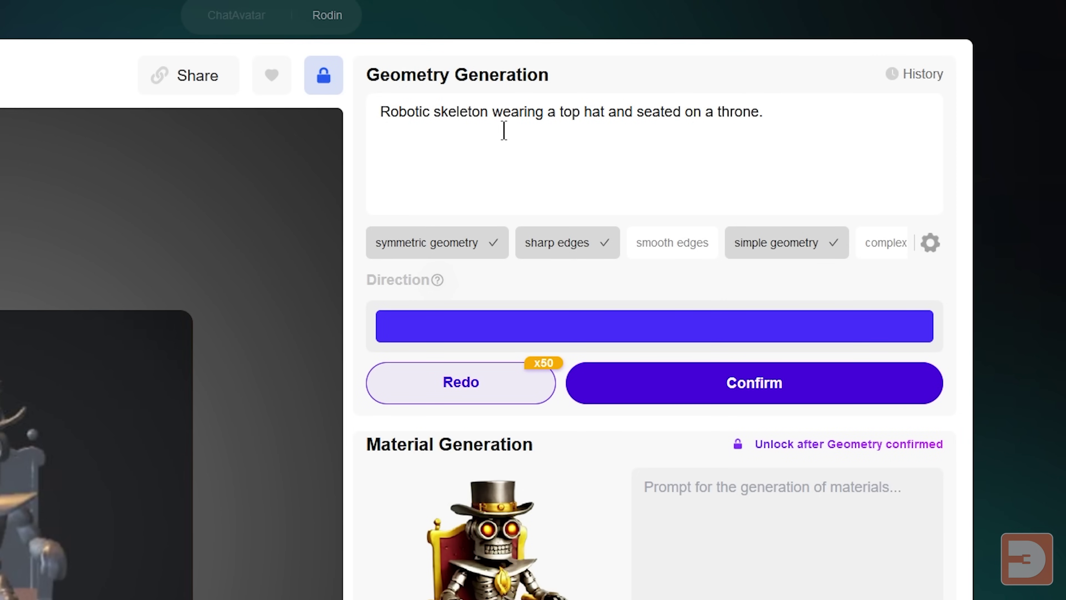
{"action": "double_click", "coordinate": [577, 112]}
{"action": "type", "text": "stetson"}
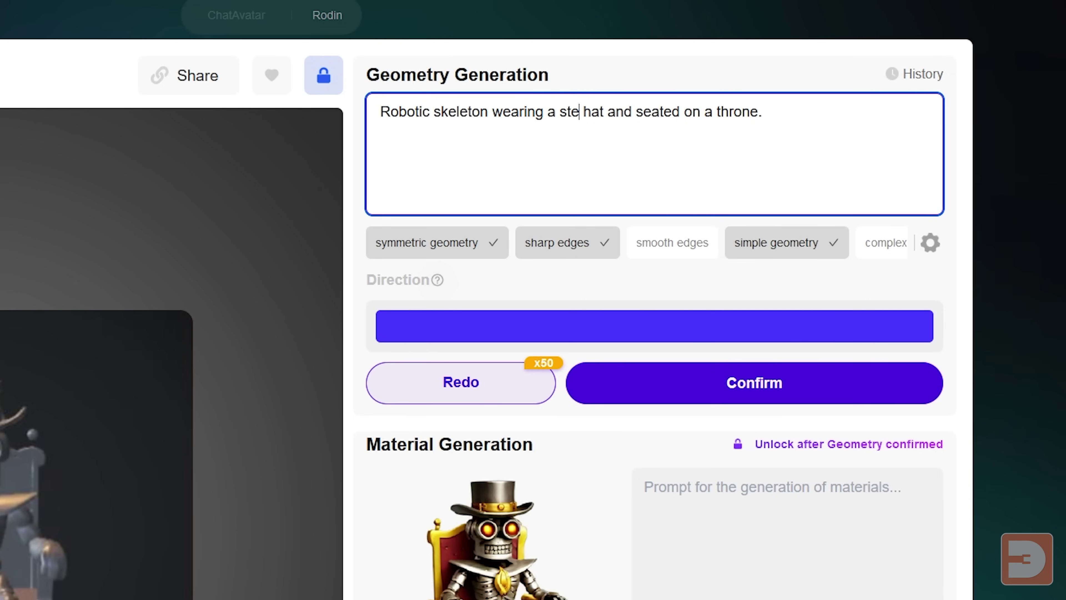
{"action": "type", "text": " cowboy"}
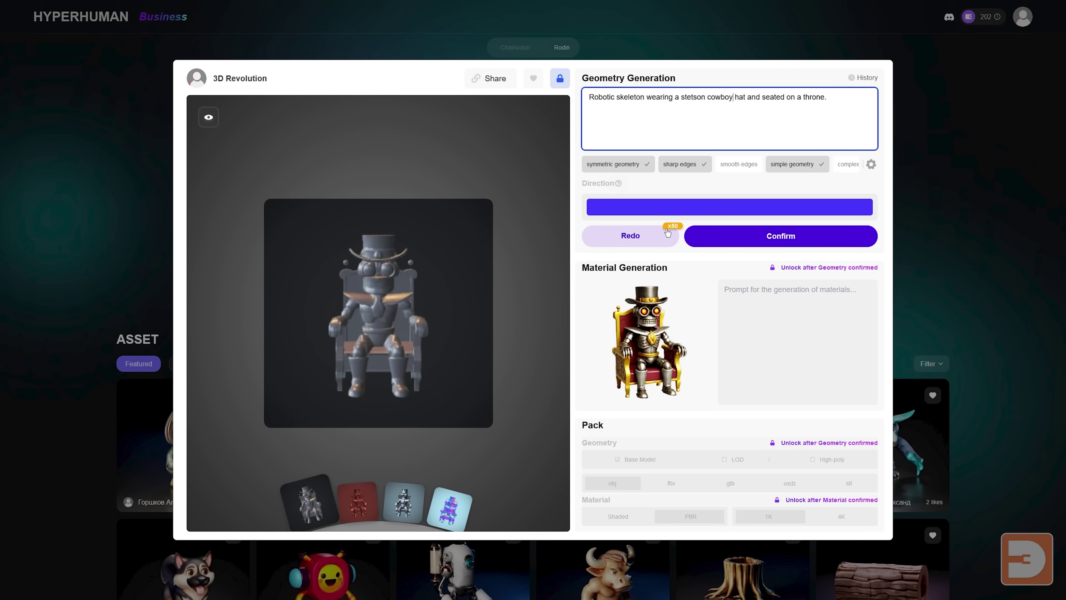
{"action": "left_click", "coordinate": [666, 233]}
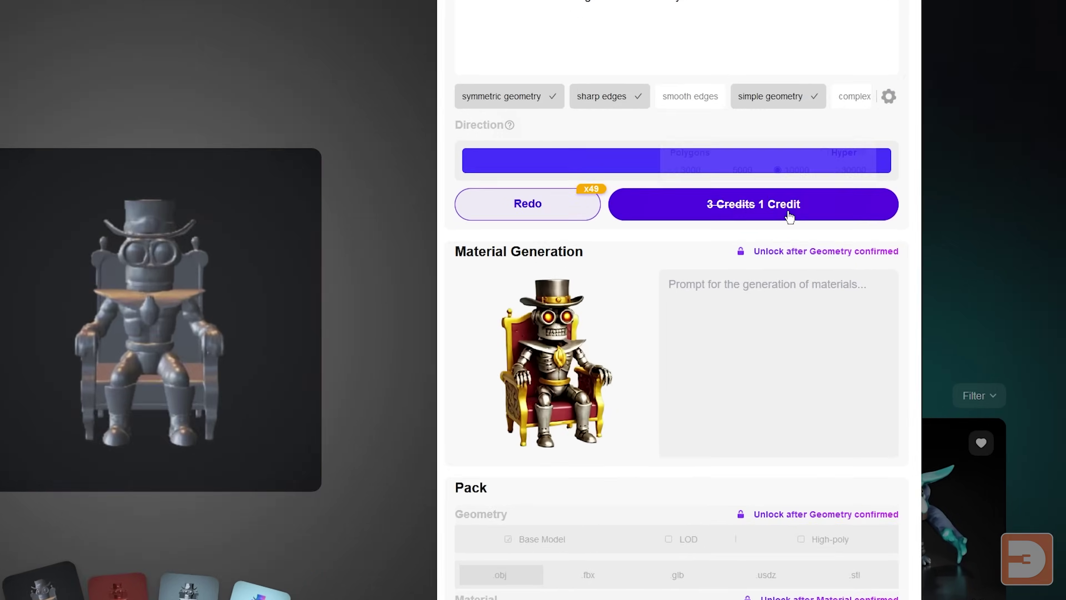
Set the polygon count to 30000 and confirm the geometry.
{"action": "mouse_move", "coordinate": [807, 238]}
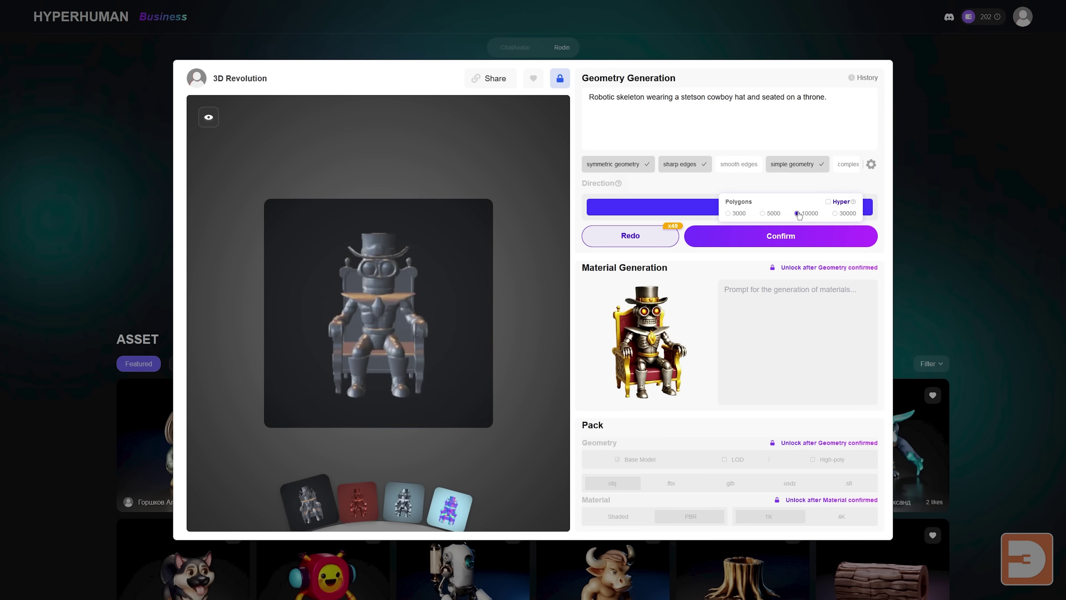
{"action": "left_click", "coordinate": [835, 214]}
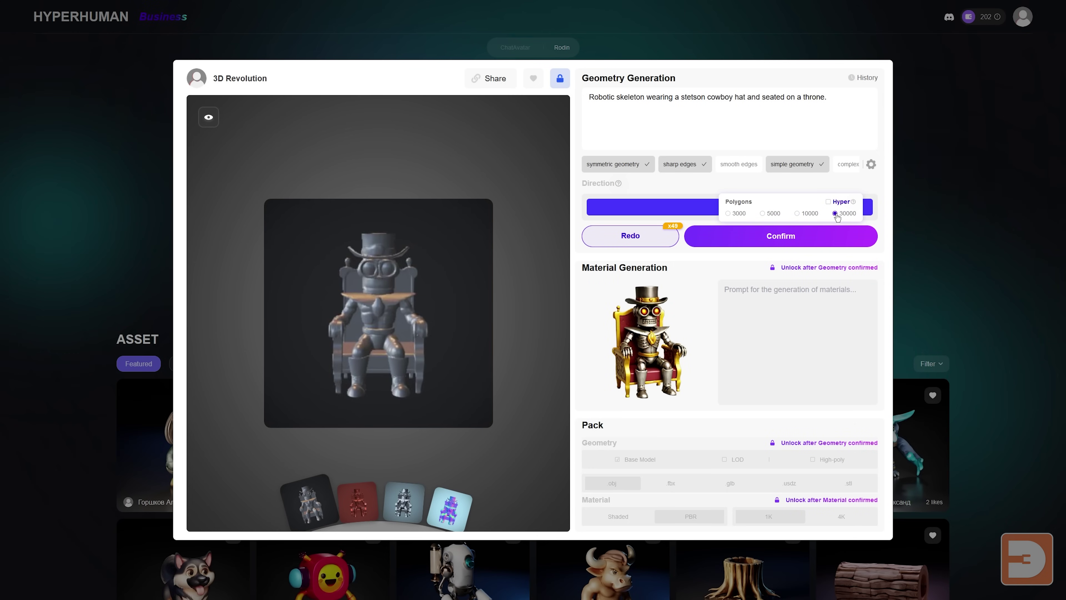
{"action": "left_click", "coordinate": [782, 239]}
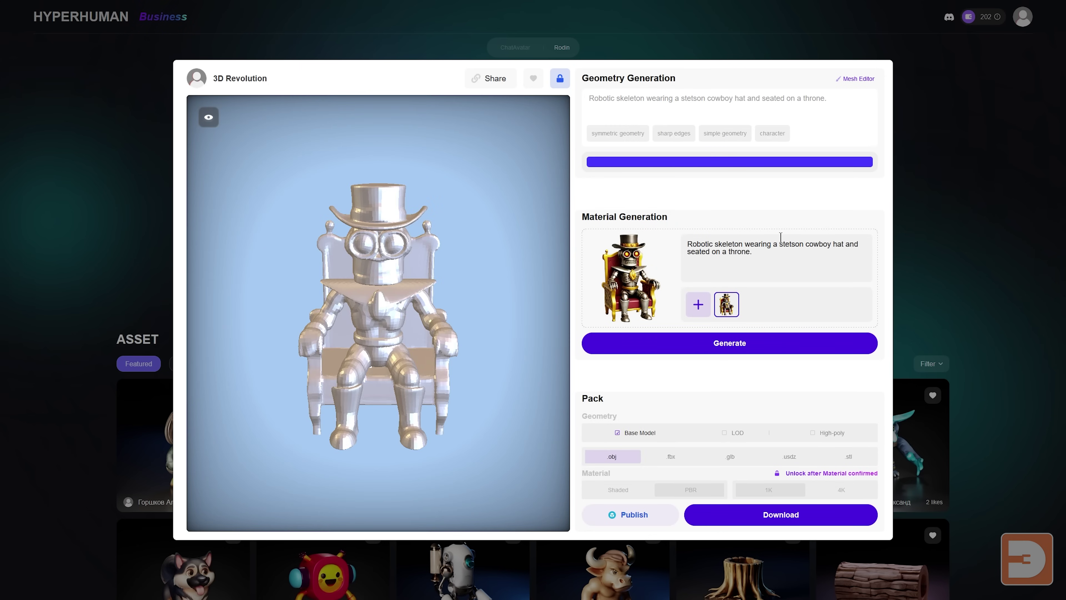
Generate the material for the seated robot from its prompt and reference image, and confirm it.
{"action": "left_click_drag", "start_coordinate": [492, 269], "coordinate": [737, 237]}
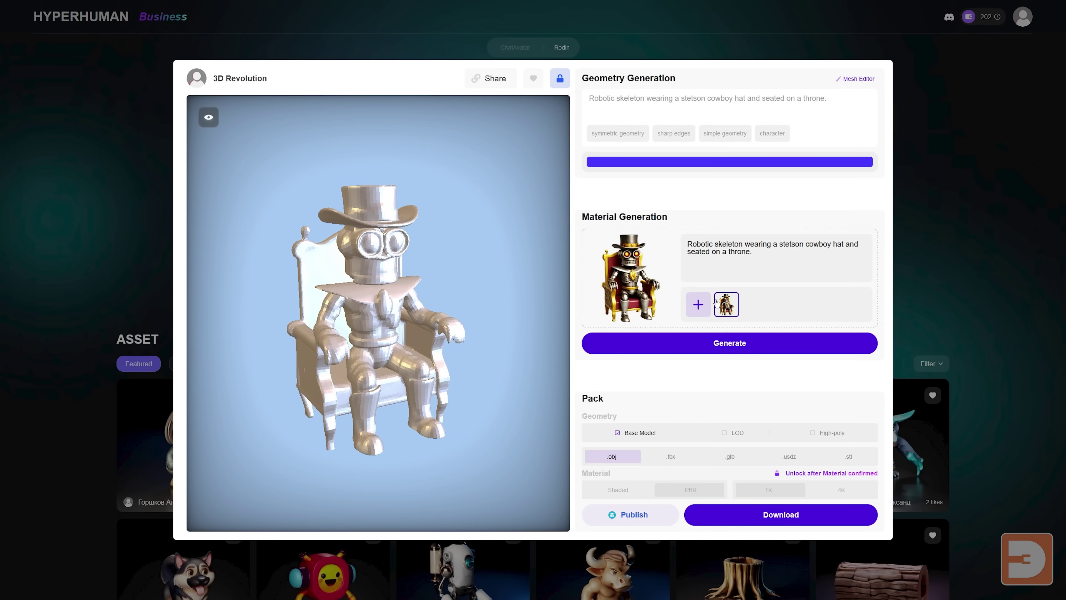
{"action": "mouse_move", "coordinate": [724, 346]}
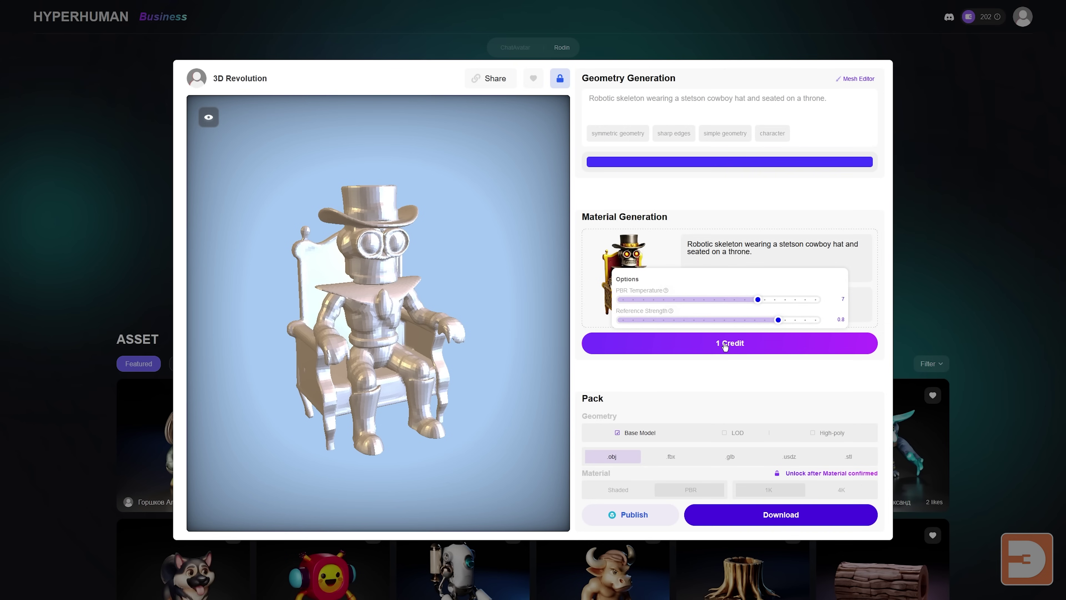
{"action": "left_click", "coordinate": [725, 345]}
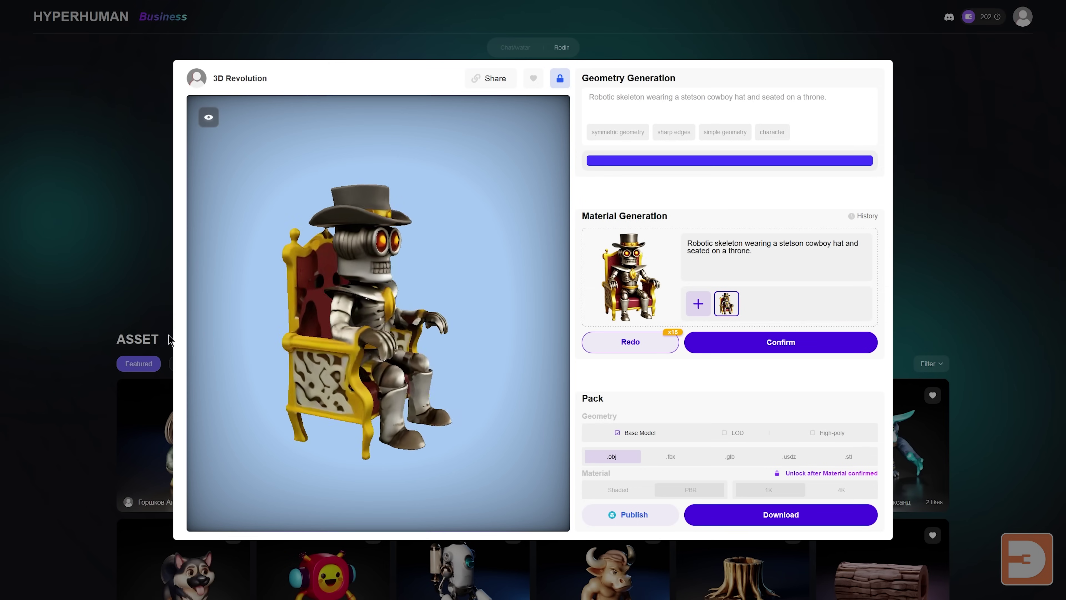
{"action": "left_click", "coordinate": [783, 347]}
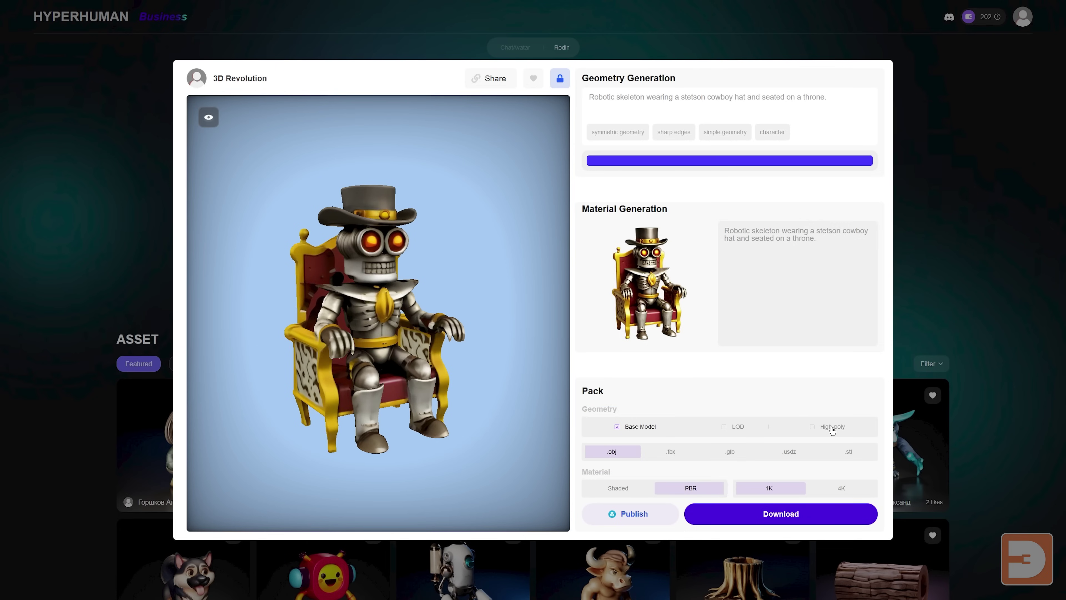
Set the download package to High-poly geometry in stl format and download it.
{"action": "left_click", "coordinate": [737, 432]}
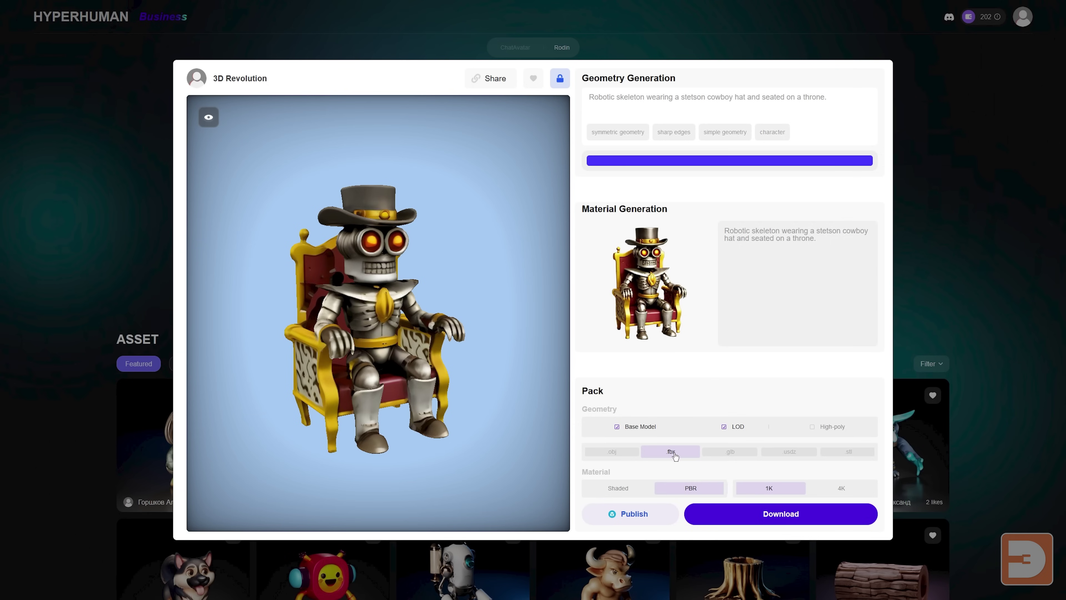
{"action": "left_click", "coordinate": [724, 428]}
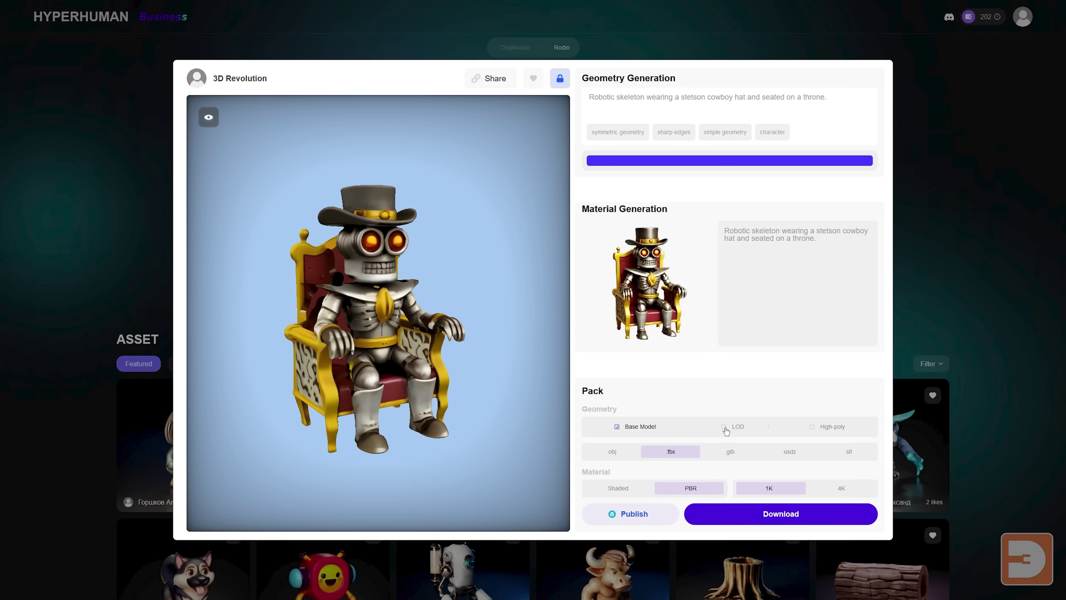
{"action": "left_click", "coordinate": [819, 428]}
{"action": "left_click", "coordinate": [849, 455]}
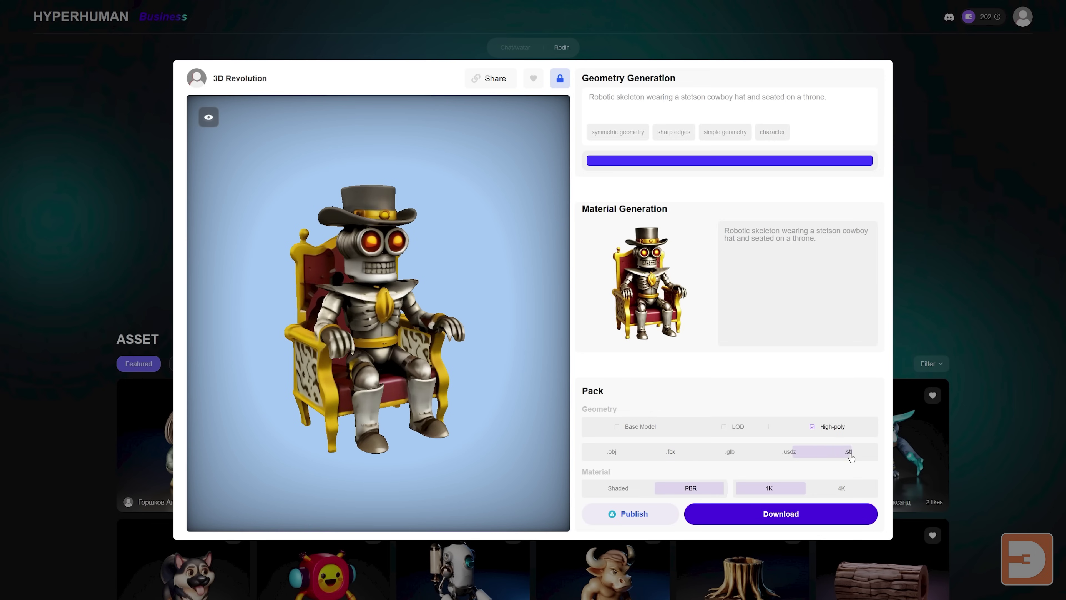
{"action": "left_click", "coordinate": [805, 511]}
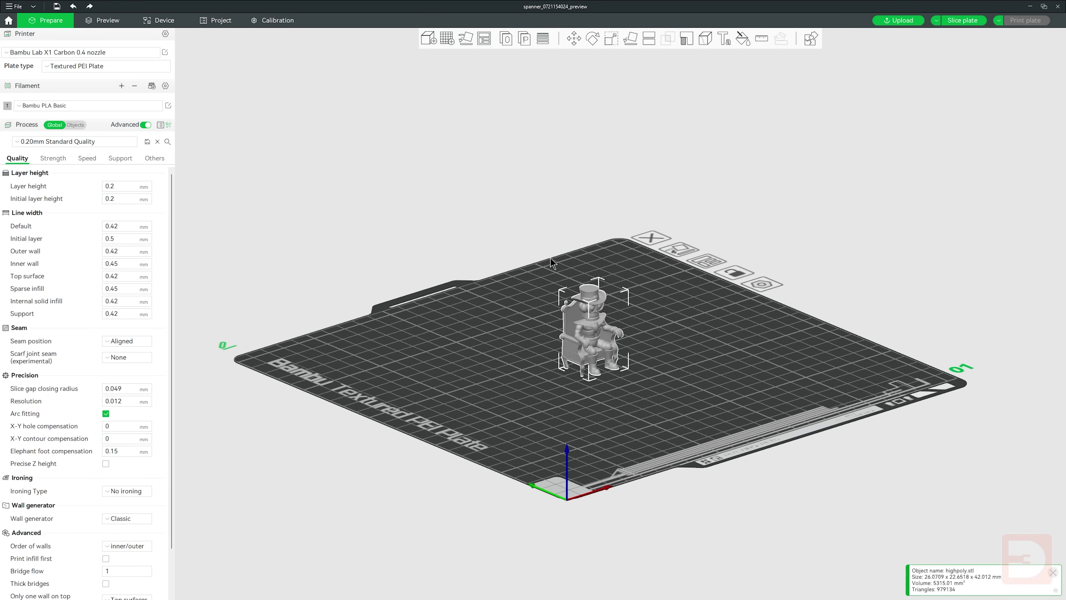
In Bambu Studio, scale the seated robot model uniformly to a Z size of 120 mm.
{"action": "left_click", "coordinate": [609, 42]}
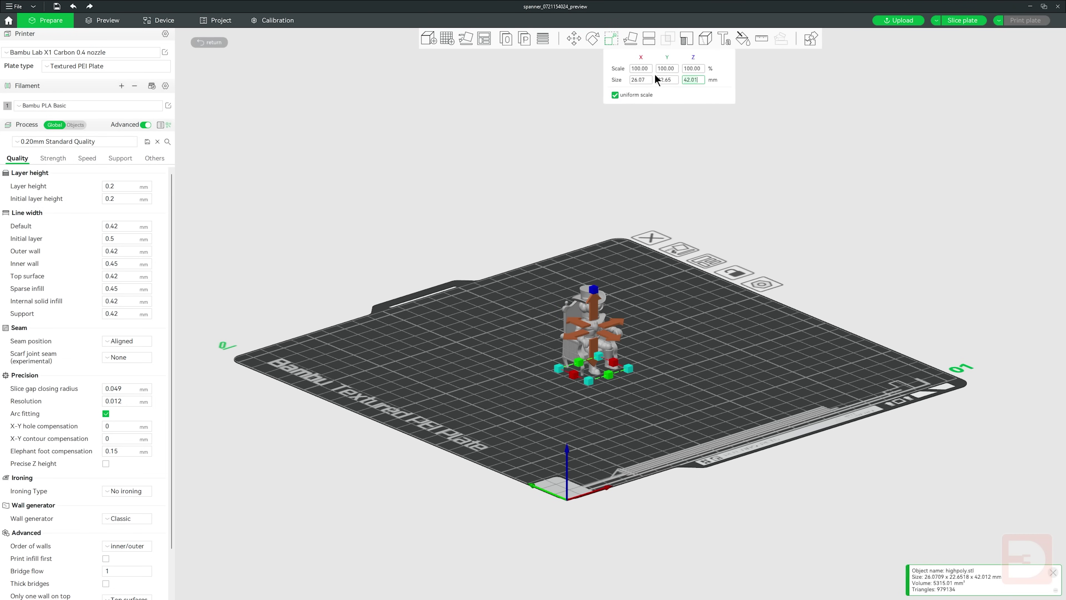
{"action": "type", "text": "120"}
{"action": "key", "text": "Return"}
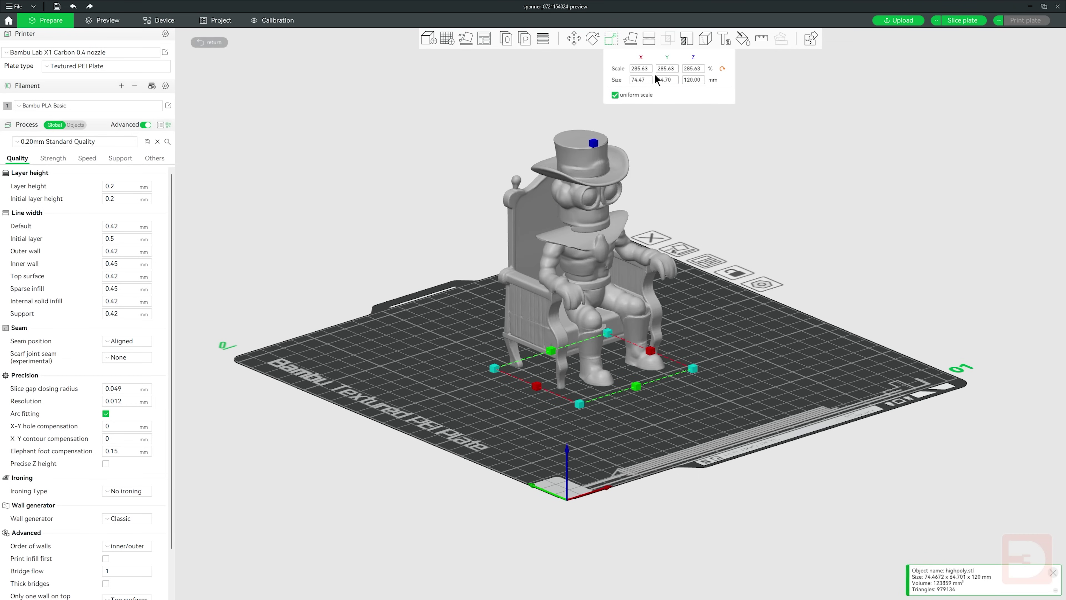
{"action": "left_click", "coordinate": [773, 193]}
Examine the surface detail of the scaled robot and its throne from the front, back and side.
{"action": "scroll", "coordinate": [772, 195], "scroll_direction": "up", "scroll_amount": 6}
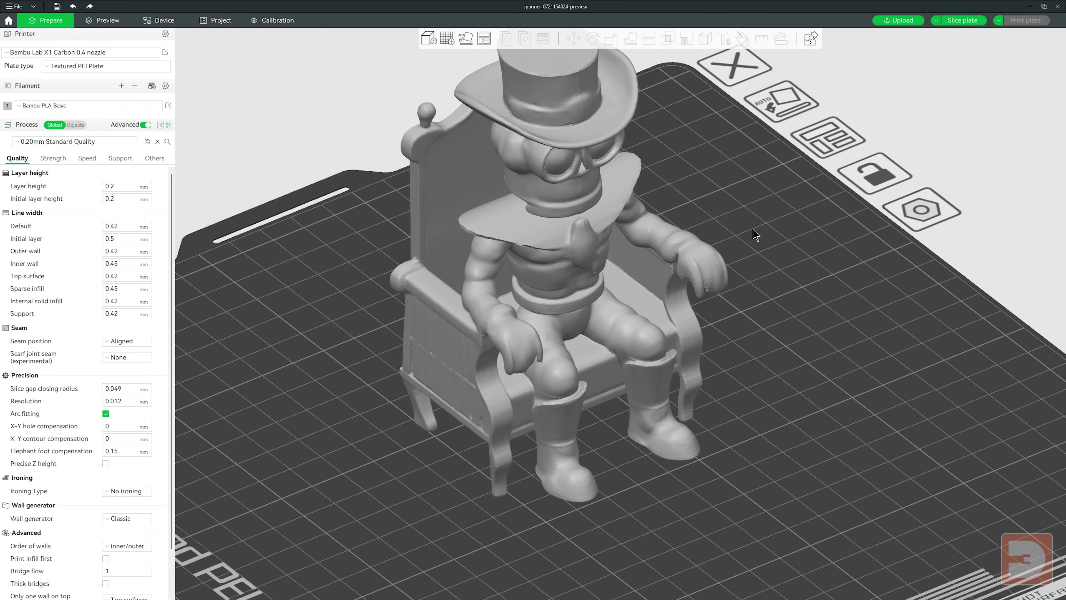
{"action": "left_click_drag", "start_coordinate": [753, 231], "coordinate": [634, 276]}
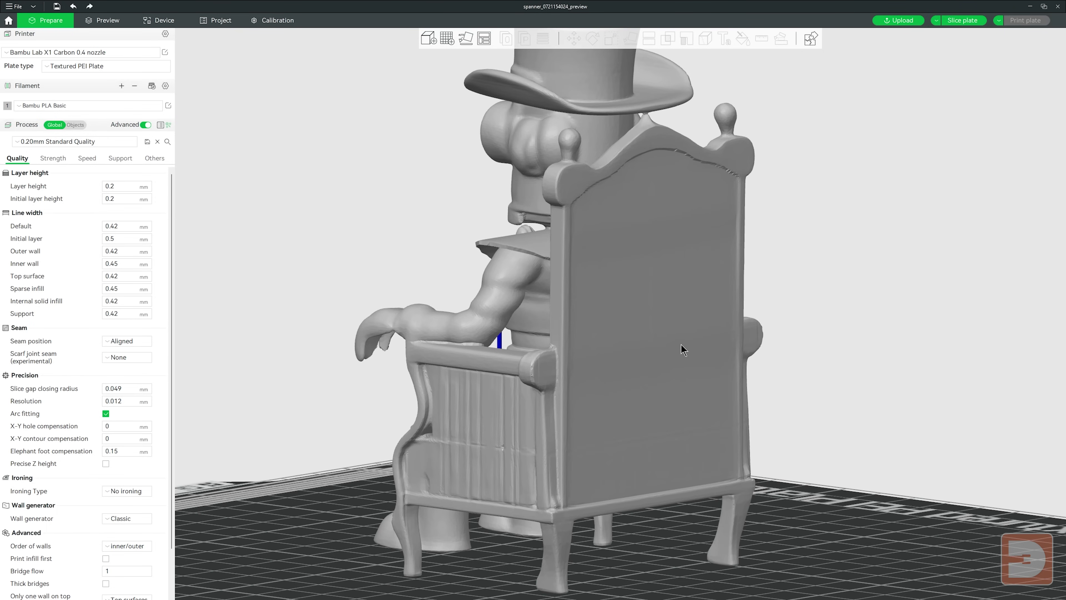
{"action": "left_click_drag", "start_coordinate": [774, 252], "coordinate": [776, 230]}
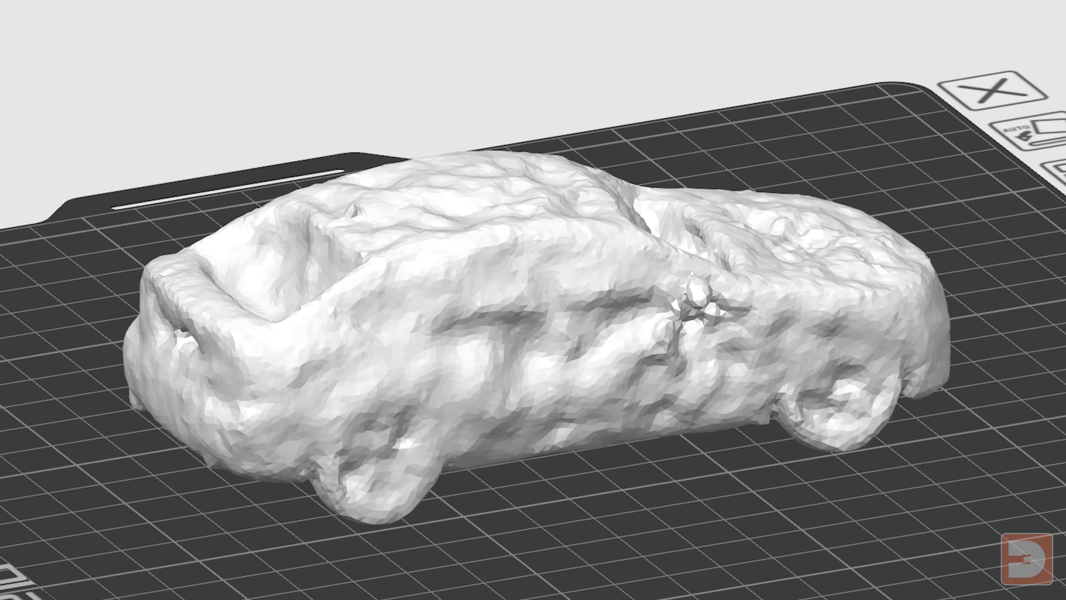
{"action": "left_click_drag", "start_coordinate": [828, 529], "coordinate": [860, 524]}
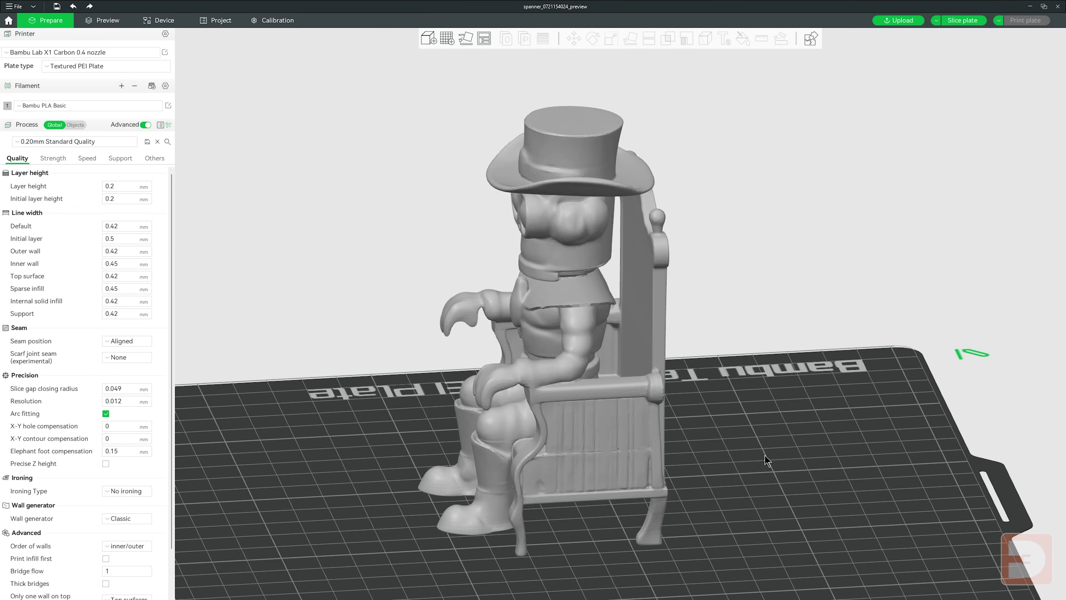
Slice the plate and preview the lowest layers up to a height of 1.20 mm, then return to the model view.
{"action": "left_click", "coordinate": [961, 20]}
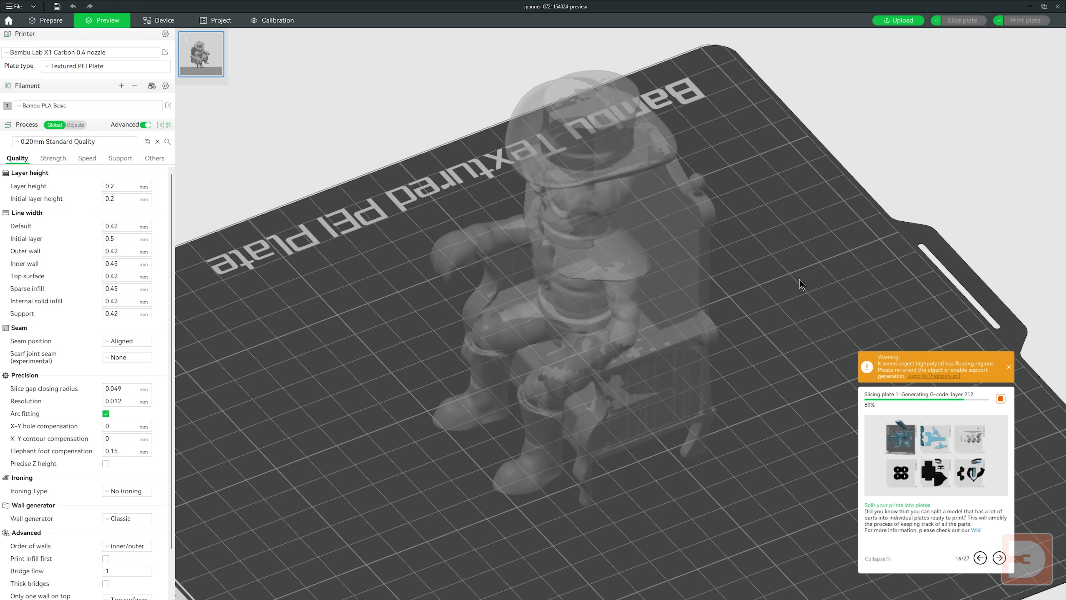
{"action": "left_click_drag", "start_coordinate": [1033, 289], "coordinate": [1026, 563]}
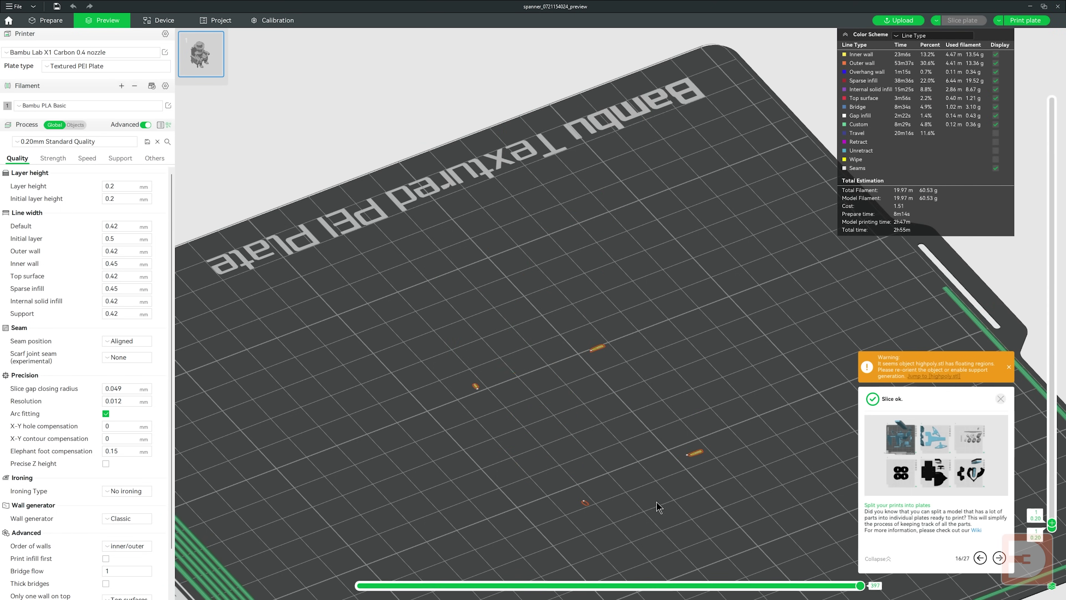
{"action": "key", "text": "Up"}
{"action": "key", "text": "Up"}
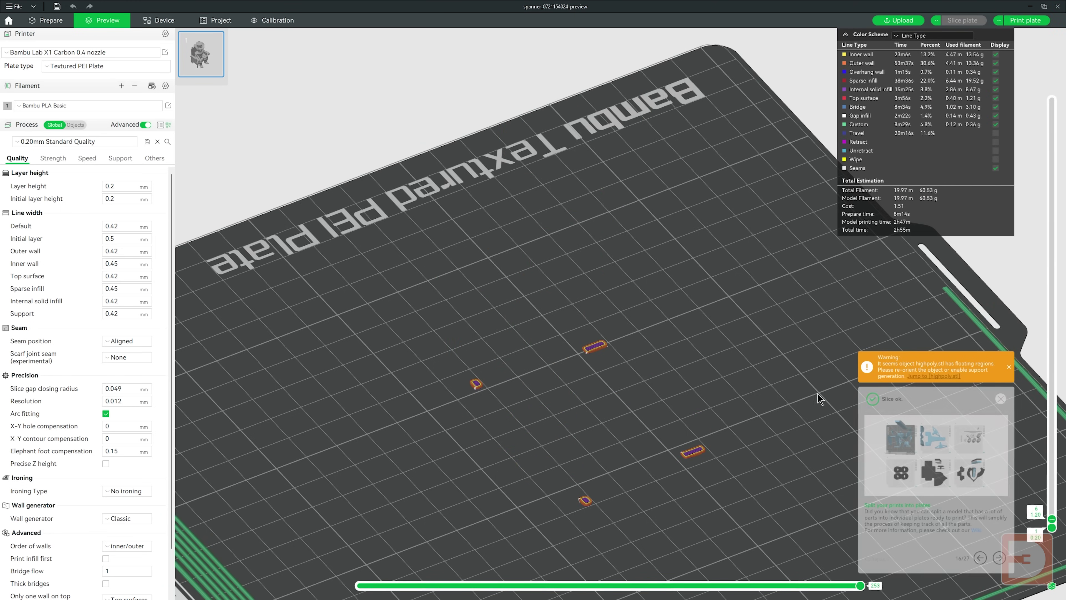
{"action": "left_click", "coordinate": [49, 20]}
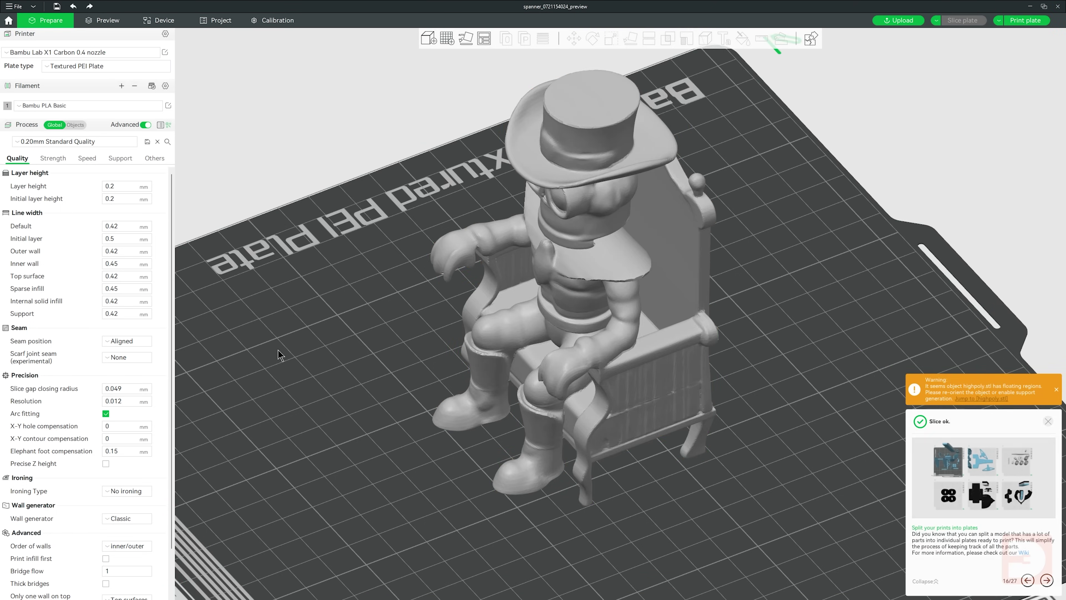
Examine the gap between the boots and the plate, plus the throne legs, hands and torso from several angles.
{"action": "key", "text": "3"}
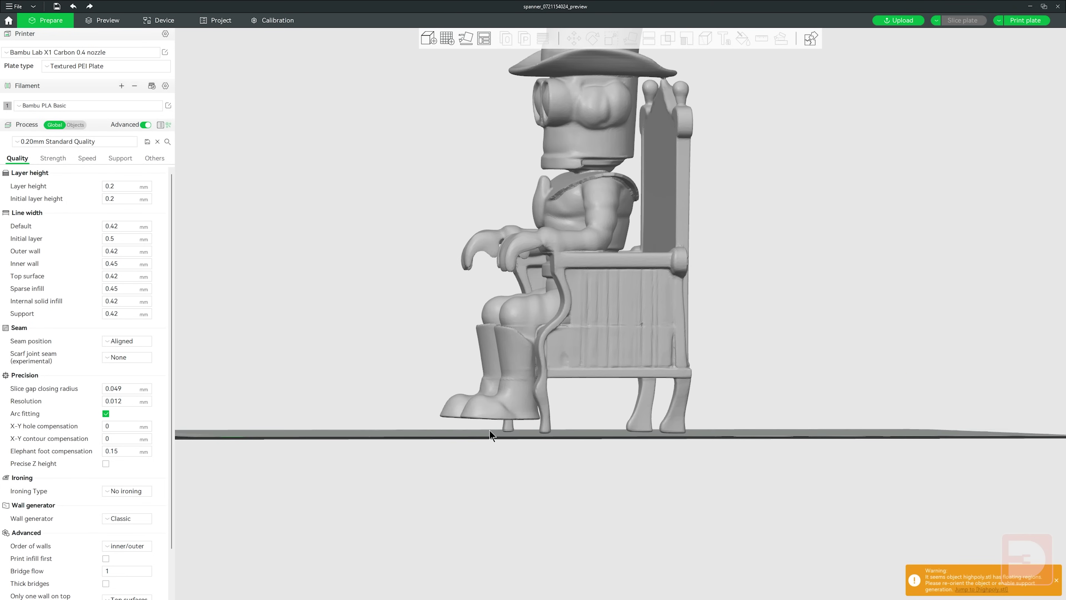
{"action": "left_click_drag", "start_coordinate": [770, 301], "coordinate": [773, 280]}
{"action": "left_click_drag", "start_coordinate": [732, 223], "coordinate": [697, 224]}
{"action": "scroll", "coordinate": [642, 421], "scroll_direction": "up", "scroll_amount": 5}
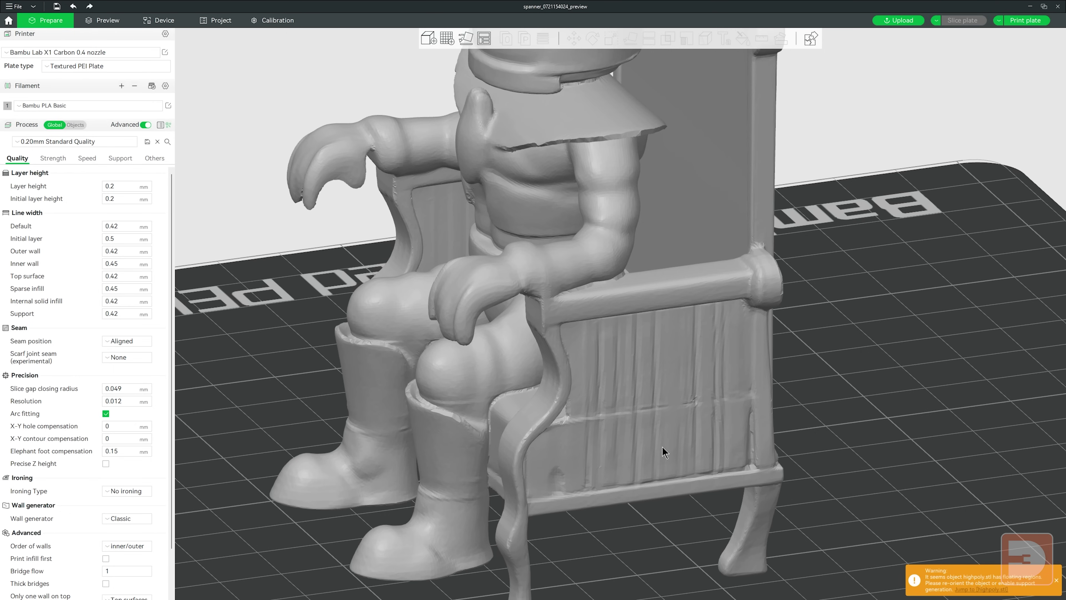
{"action": "left_click_drag", "start_coordinate": [677, 416], "coordinate": [779, 371]}
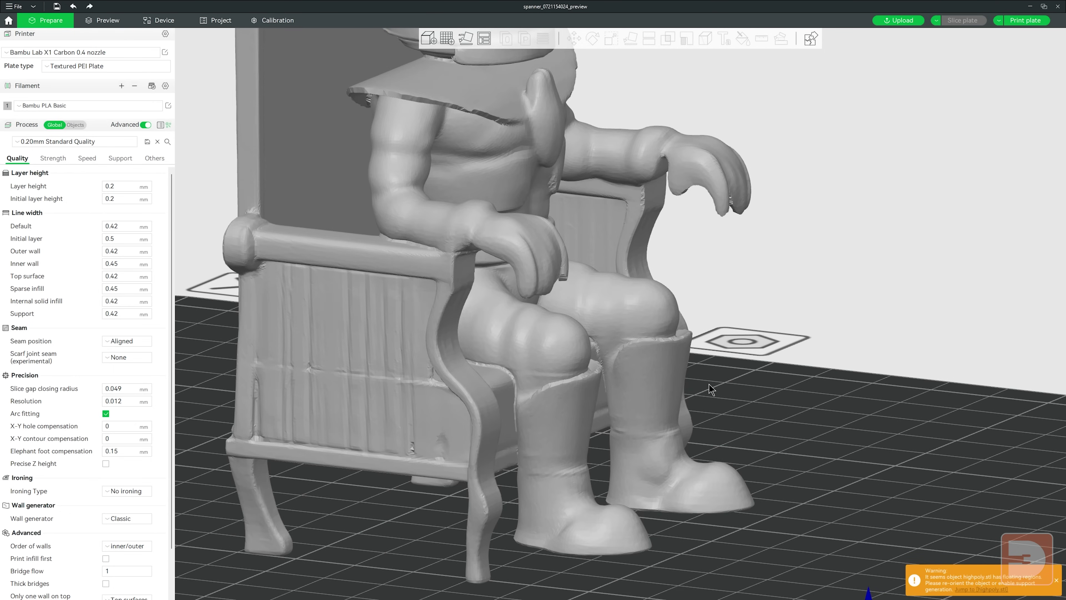
{"action": "left_click_drag", "start_coordinate": [706, 246], "coordinate": [658, 243]}
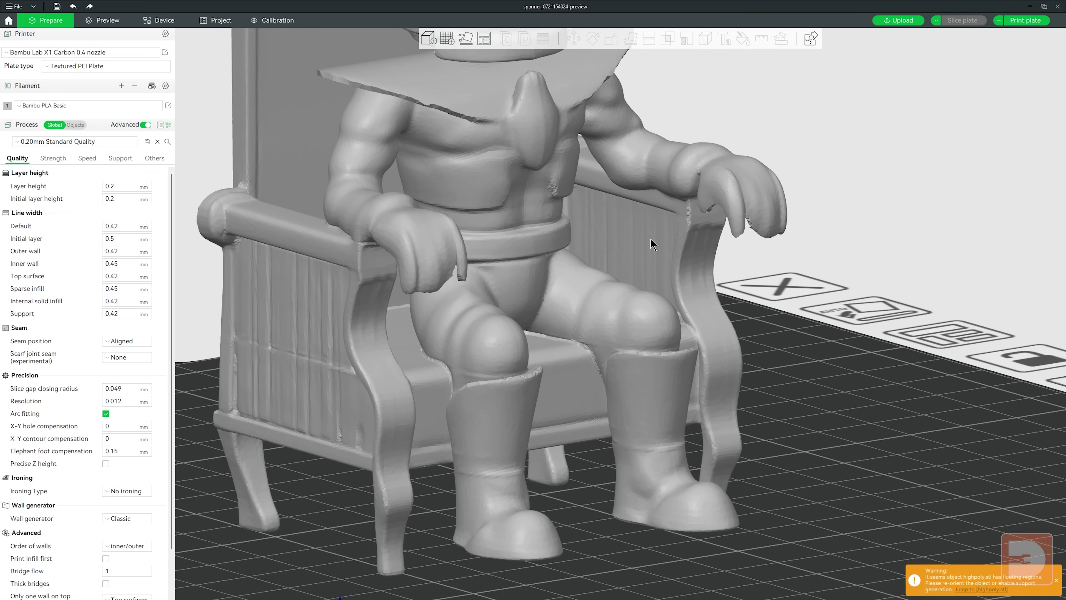
{"action": "scroll", "coordinate": [652, 245], "scroll_direction": "down", "scroll_amount": 8}
{"action": "scroll", "coordinate": [795, 319], "scroll_direction": "up", "scroll_amount": 3}
{"action": "mouse_move", "coordinate": [816, 363]}
{"action": "left_mouse_down"}
{"action": "mouse_move", "coordinate": [689, 360]}
{"action": "mouse_move", "coordinate": [823, 356]}
{"action": "left_mouse_up"}
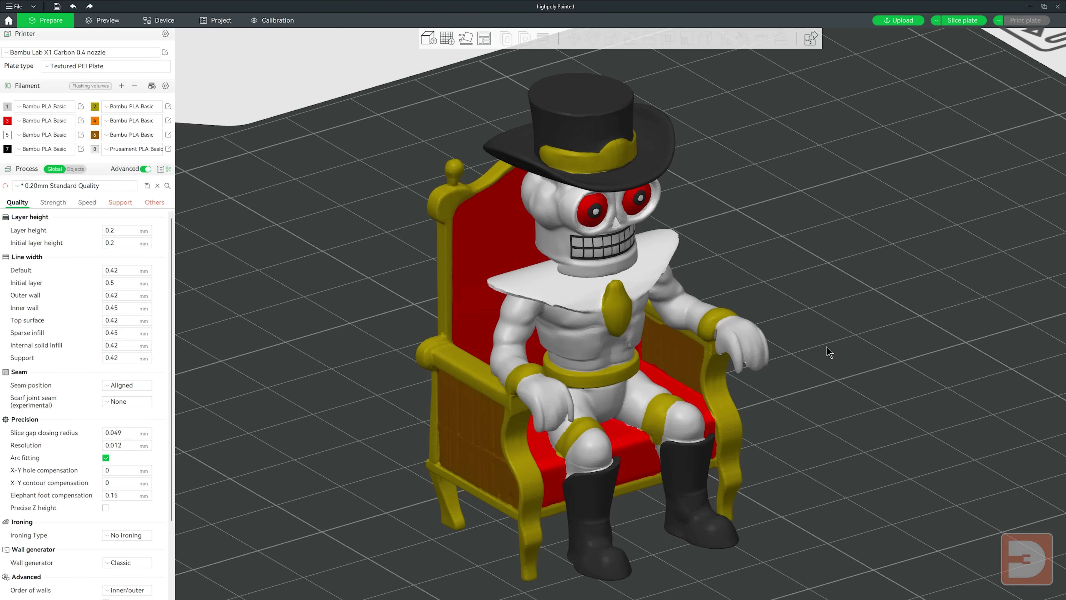
Slice the painted multicolour robot king and preview it by filament with its supports, collapsing the colour scheme legend.
{"action": "mouse_move", "coordinate": [885, 352]}
{"action": "left_mouse_down"}
{"action": "mouse_move", "coordinate": [831, 343]}
{"action": "mouse_move", "coordinate": [880, 344]}
{"action": "left_mouse_up"}
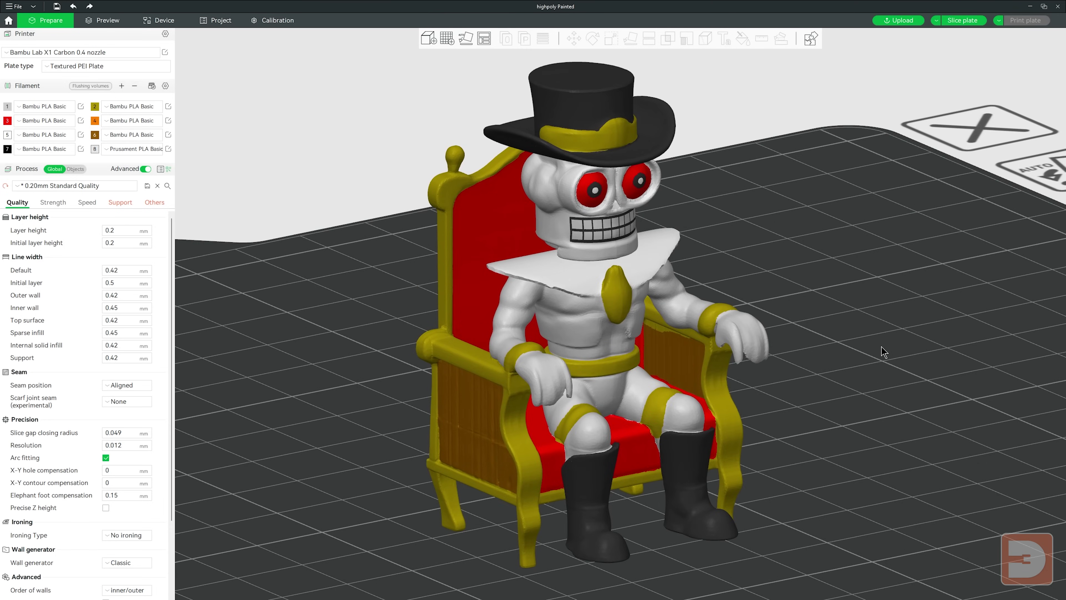
{"action": "left_click", "coordinate": [958, 23]}
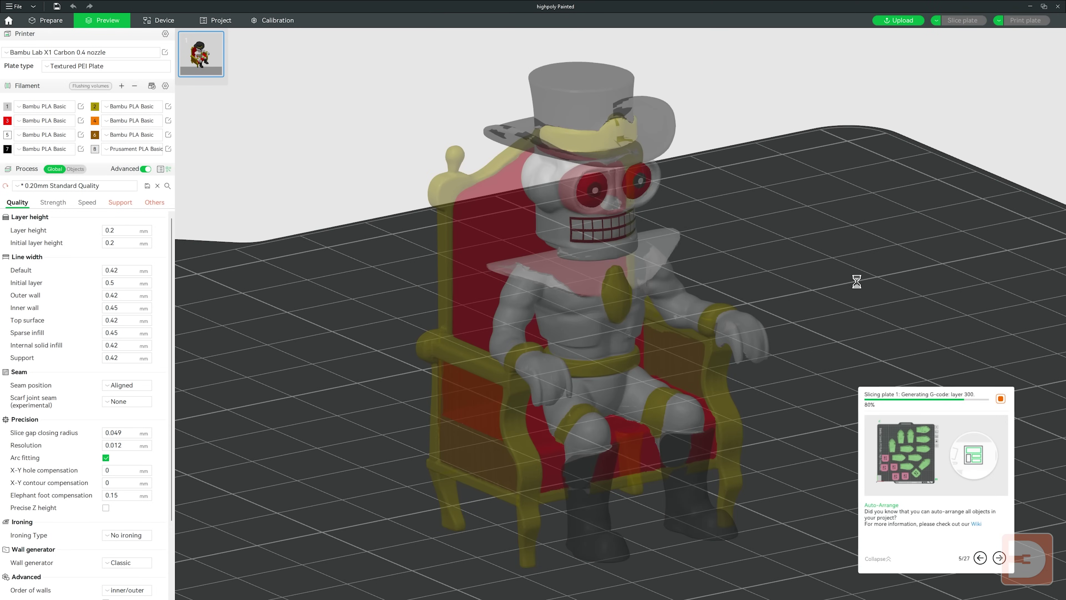
{"action": "left_click", "coordinate": [858, 33]}
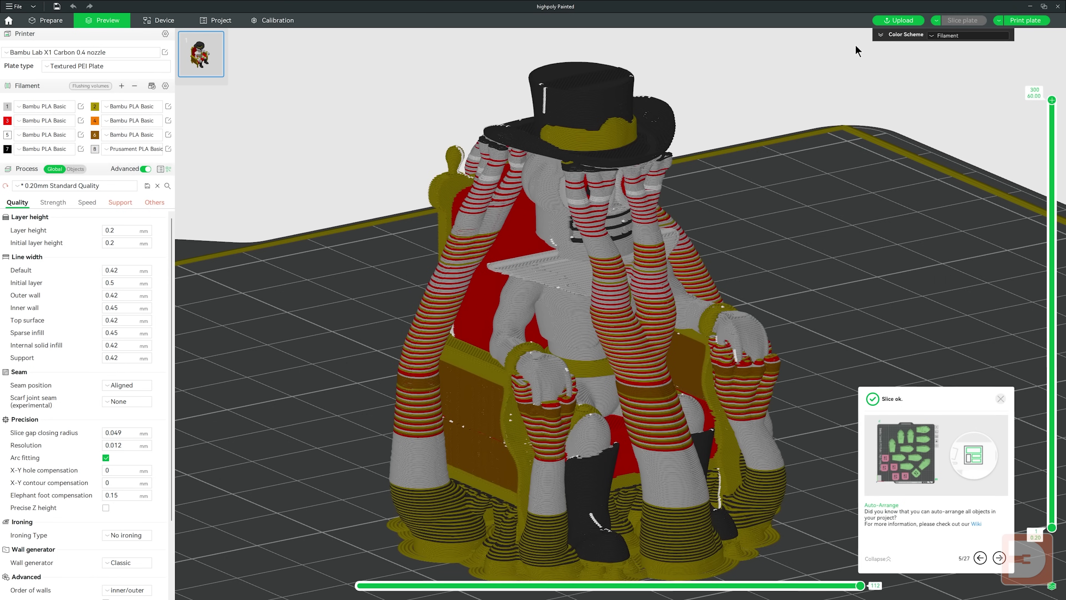
{"action": "mouse_move", "coordinate": [858, 251]}
{"action": "left_mouse_down"}
{"action": "mouse_move", "coordinate": [825, 234]}
{"action": "mouse_move", "coordinate": [754, 246]}
{"action": "mouse_move", "coordinate": [847, 236]}
{"action": "left_mouse_up"}
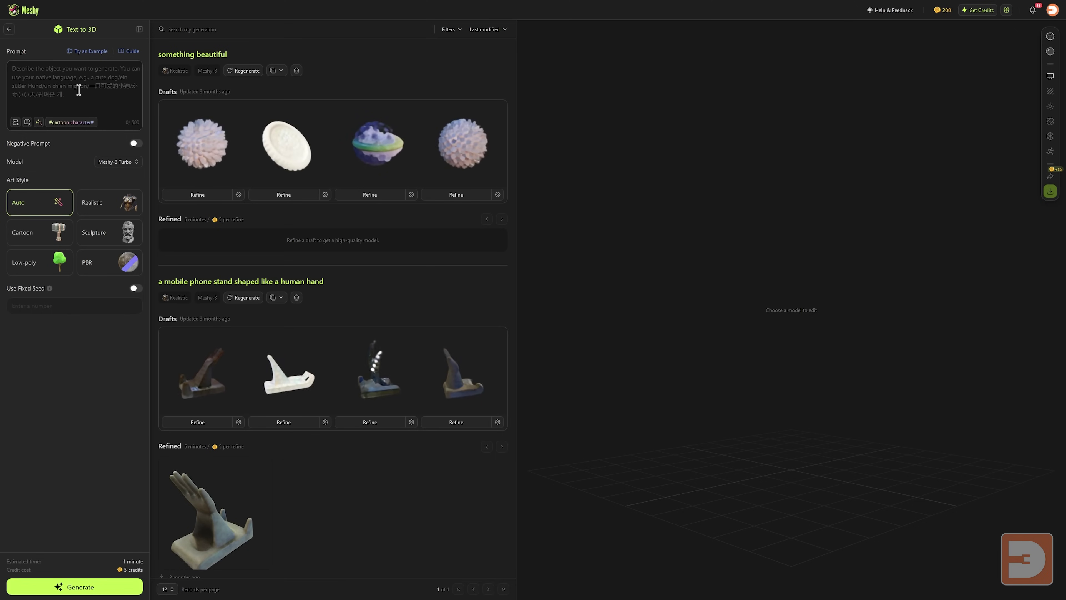
In Meshy, generate Cartoon-style drafts from "an evil robot king with big camera eyes and mouth wearing a stetson and sat on a throne".
{"action": "type", "text": "an evil robot king wi"}
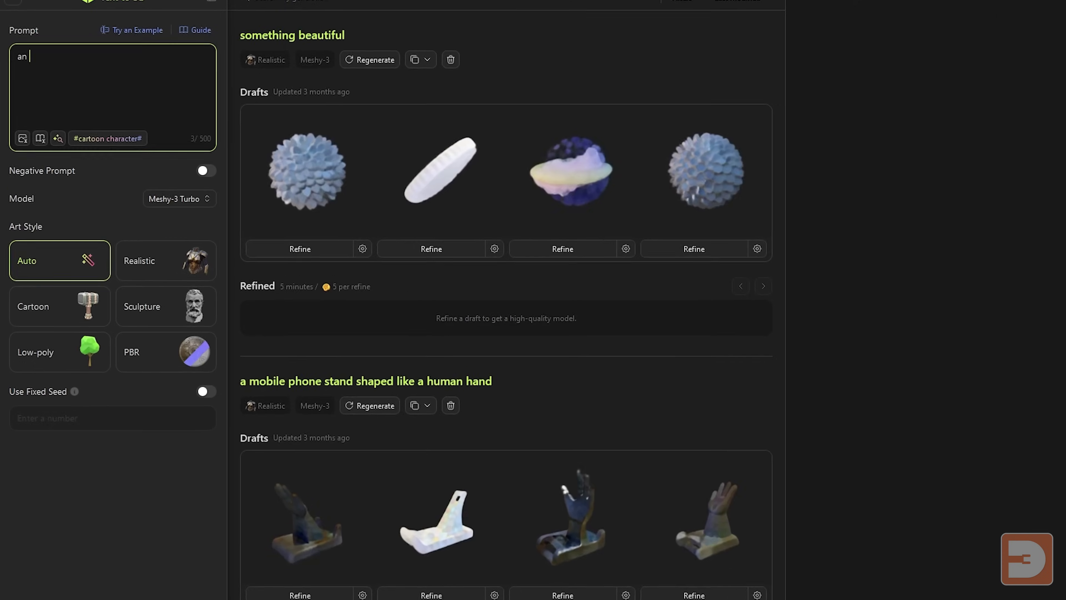
{"action": "type", "text": "th big "}
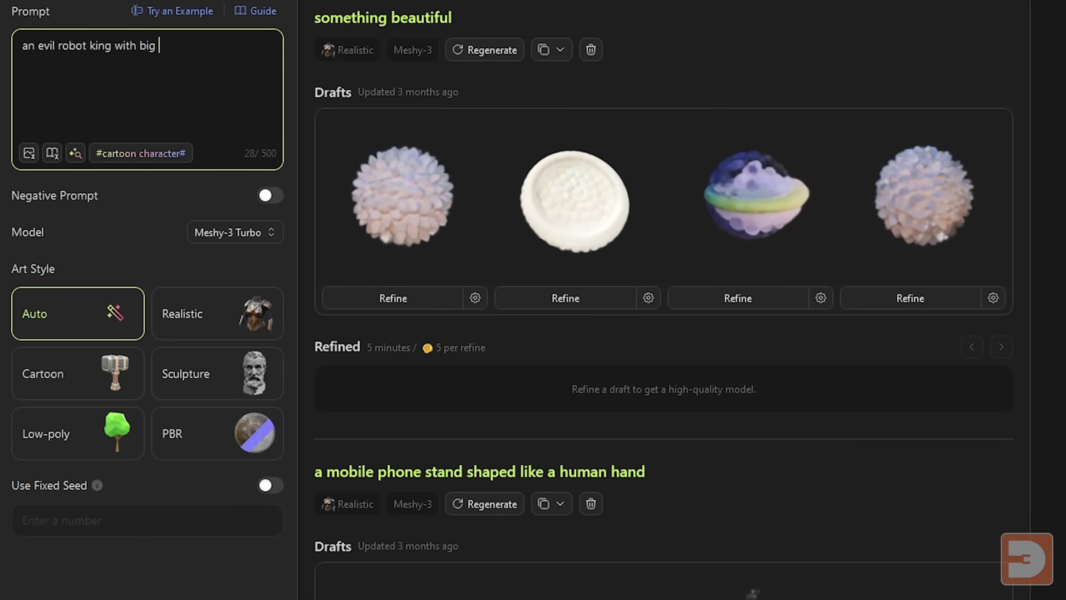
{"action": "type", "text": "camera eyes and mouth wearing a stetson a"}
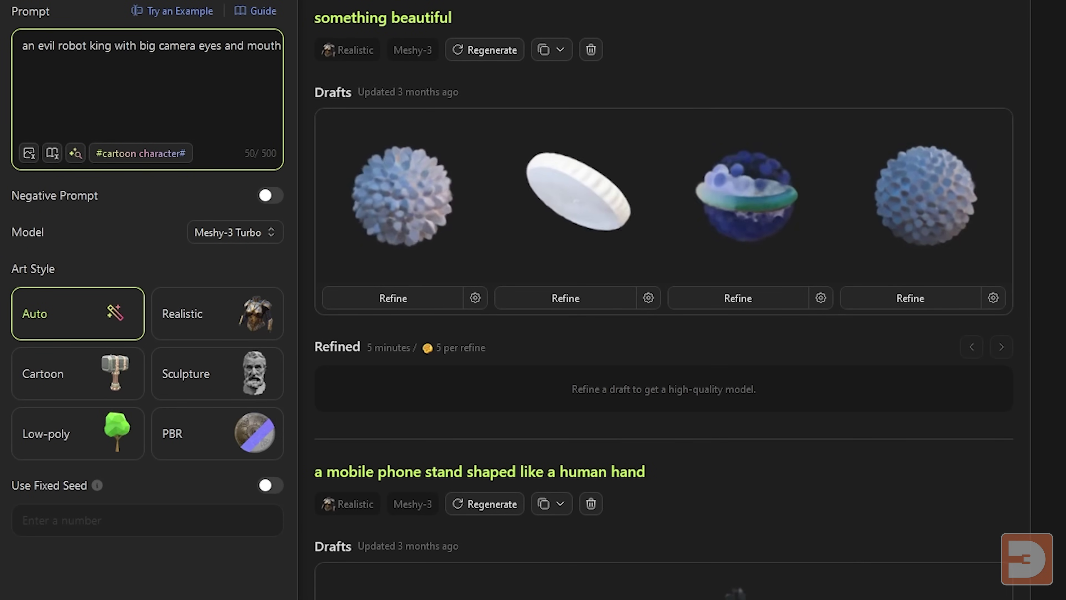
{"action": "type", "text": "nd sat on a throne"}
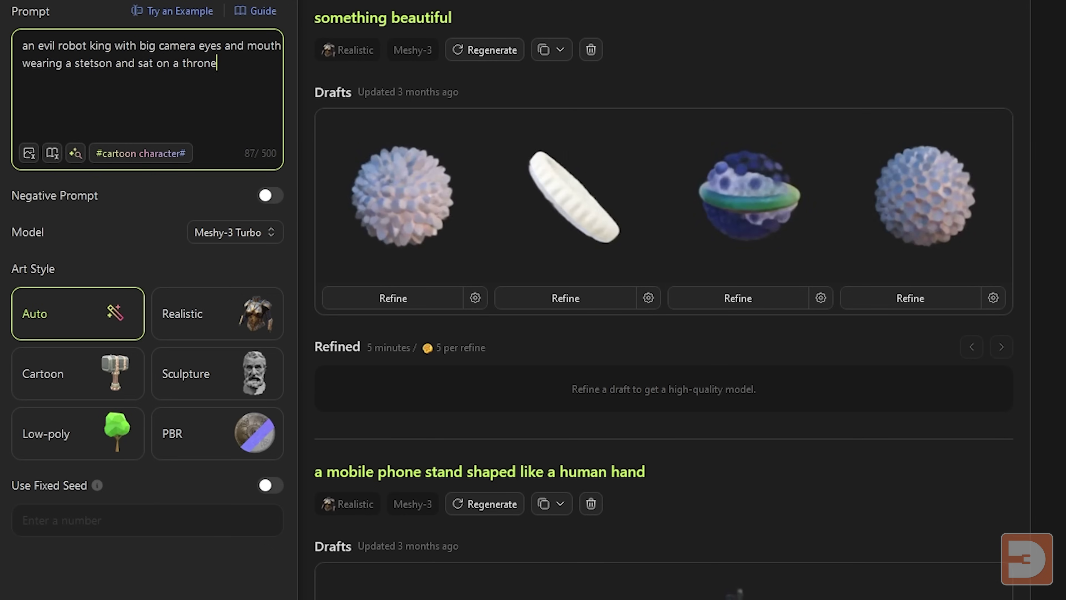
{"action": "left_click", "coordinate": [74, 586]}
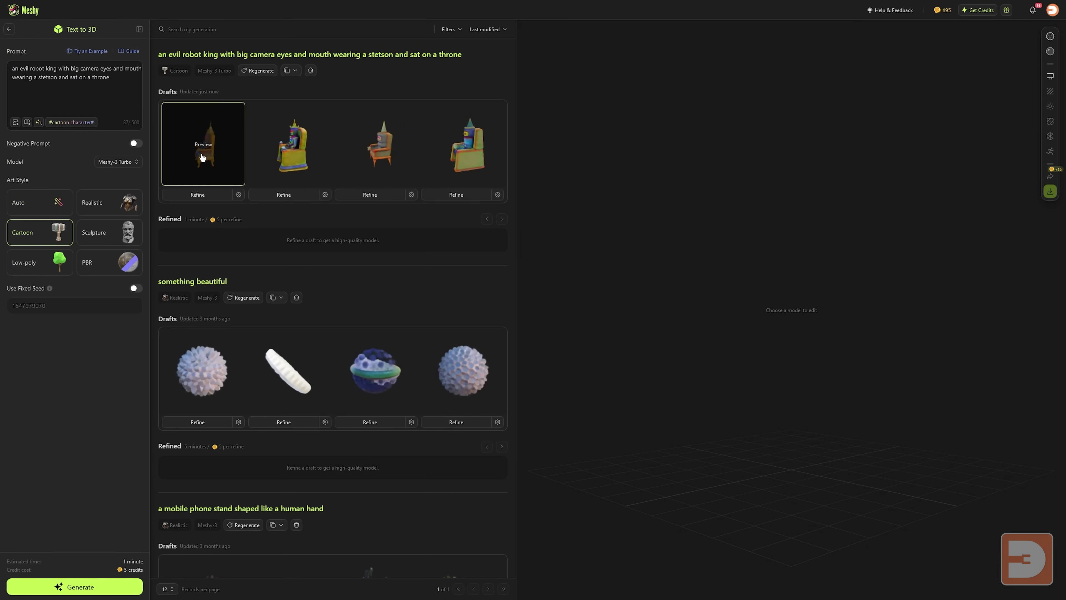
Inspect the first, third and fourth robot king drafts in the 3D preview.
{"action": "left_click", "coordinate": [202, 157]}
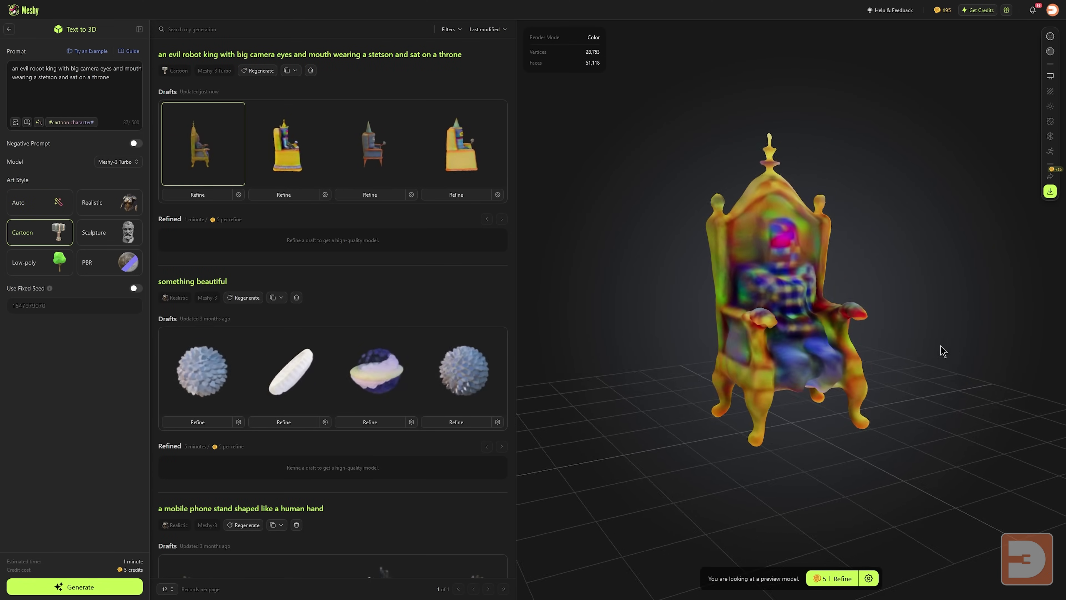
{"action": "scroll", "coordinate": [911, 284], "scroll_direction": "up", "scroll_amount": 3}
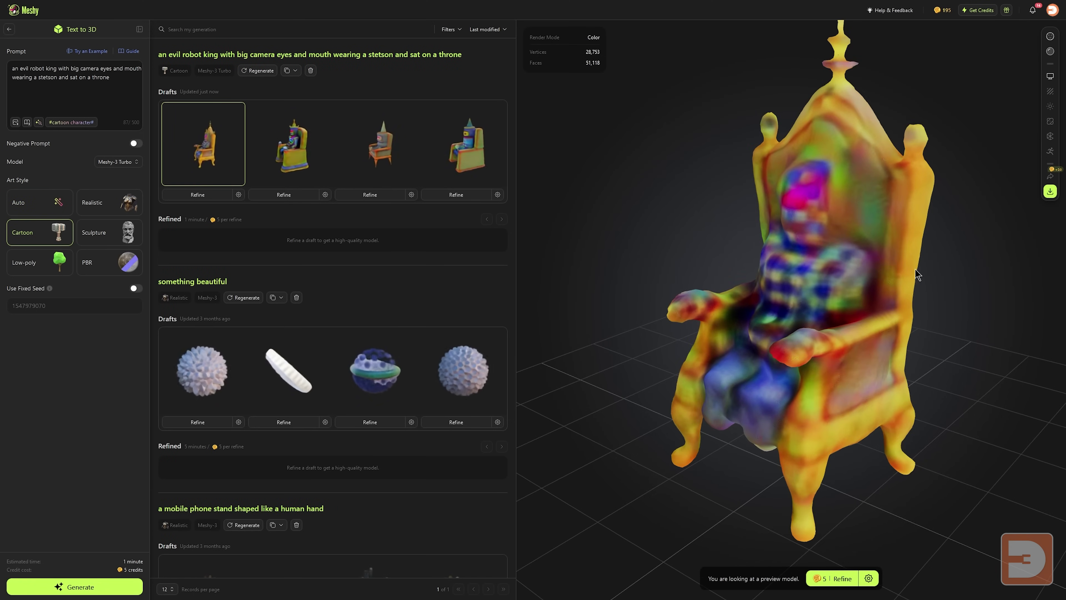
{"action": "left_click", "coordinate": [377, 145]}
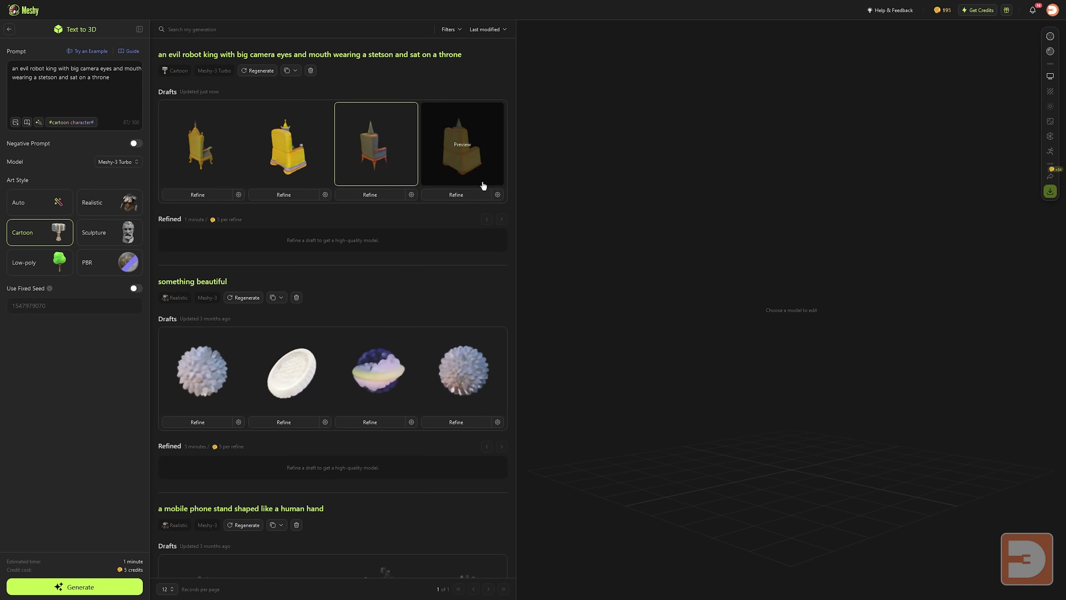
{"action": "left_click_drag", "start_coordinate": [810, 348], "coordinate": [932, 340]}
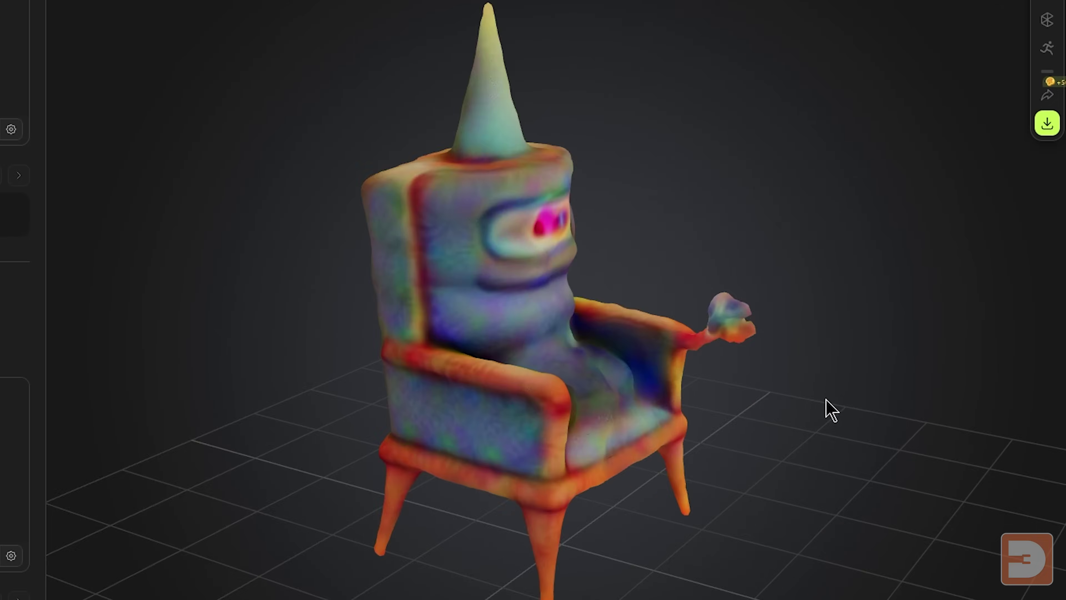
{"action": "left_click_drag", "start_coordinate": [825, 399], "coordinate": [538, 419]}
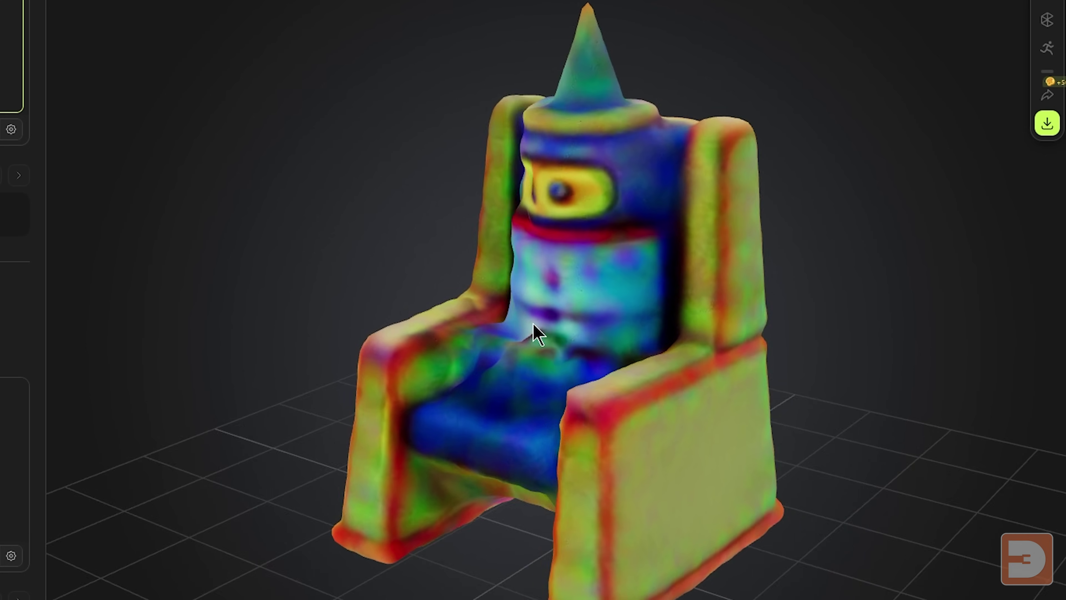
{"action": "mouse_move", "coordinate": [535, 334]}
{"action": "left_mouse_down"}
{"action": "mouse_move", "coordinate": [810, 335]}
{"action": "mouse_move", "coordinate": [550, 332]}
{"action": "left_mouse_up"}
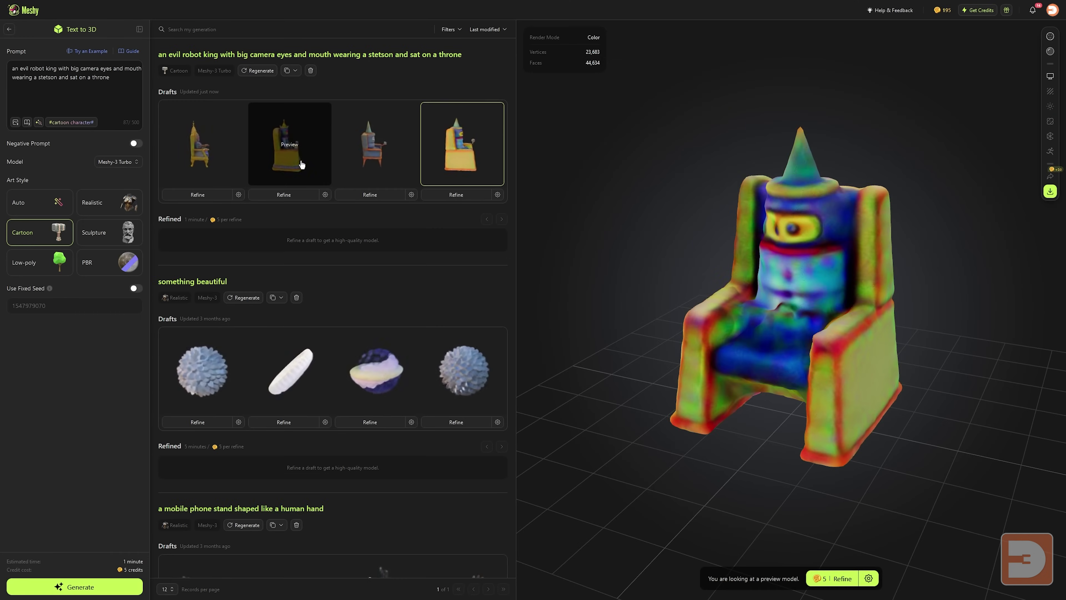
Refine the second robot king draft and inspect the refined model from several sides.
{"action": "left_click", "coordinate": [296, 166]}
{"action": "mouse_move", "coordinate": [684, 332]}
{"action": "left_mouse_down"}
{"action": "mouse_move", "coordinate": [833, 341]}
{"action": "mouse_move", "coordinate": [673, 341]}
{"action": "left_mouse_up"}
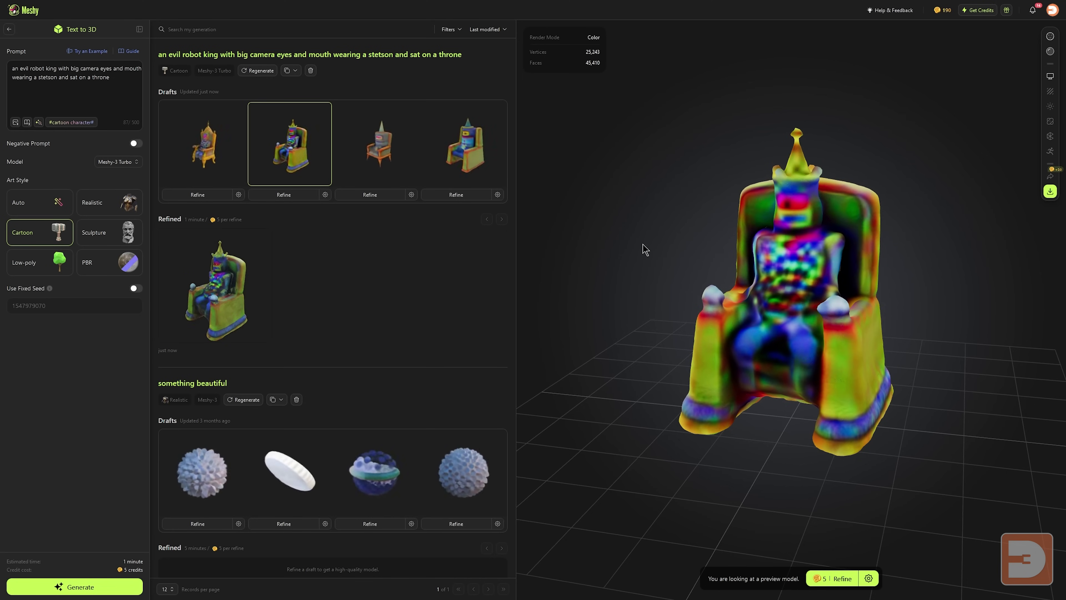
{"action": "left_click", "coordinate": [223, 284]}
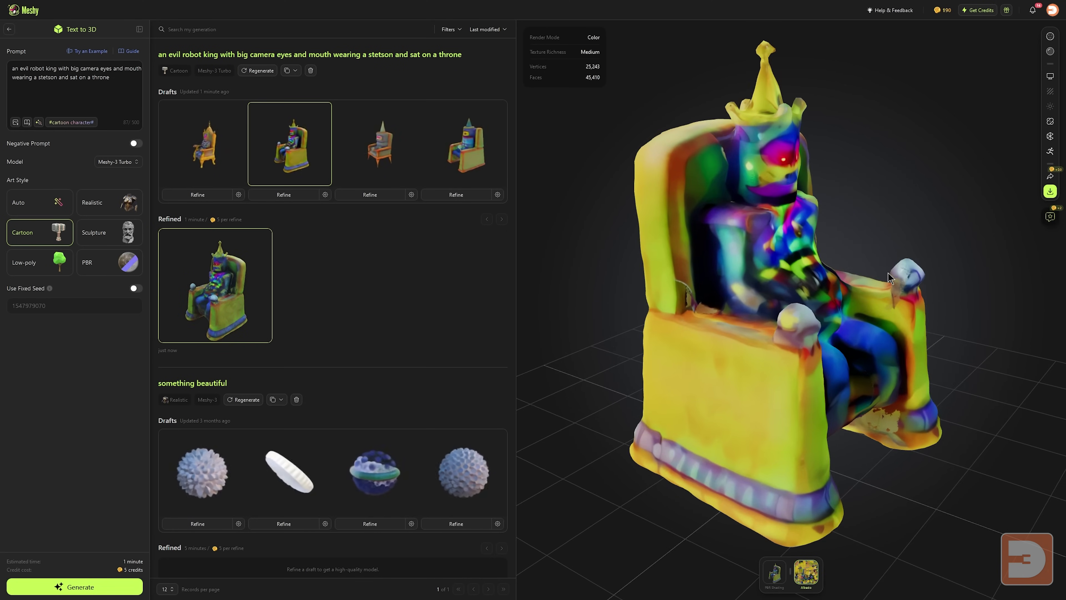
{"action": "left_click_drag", "start_coordinate": [794, 259], "coordinate": [819, 424]}
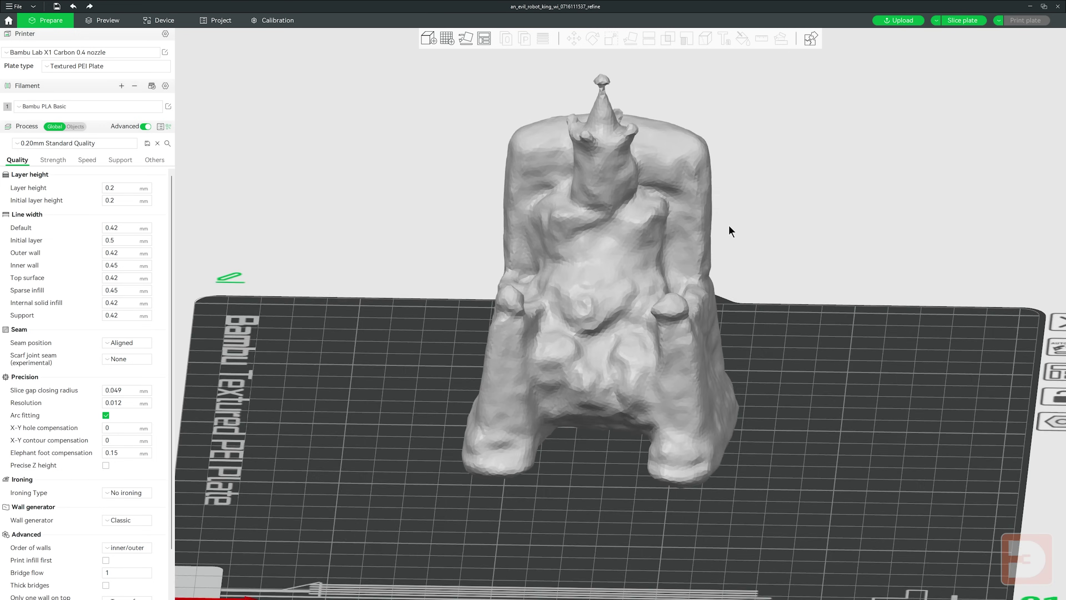
In Bambu Studio, examine the surface detail of the refined king and throne from the front, back and side.
{"action": "left_click_drag", "start_coordinate": [729, 227], "coordinate": [797, 223]}
{"action": "scroll", "coordinate": [683, 252], "scroll_direction": "up", "scroll_amount": 5}
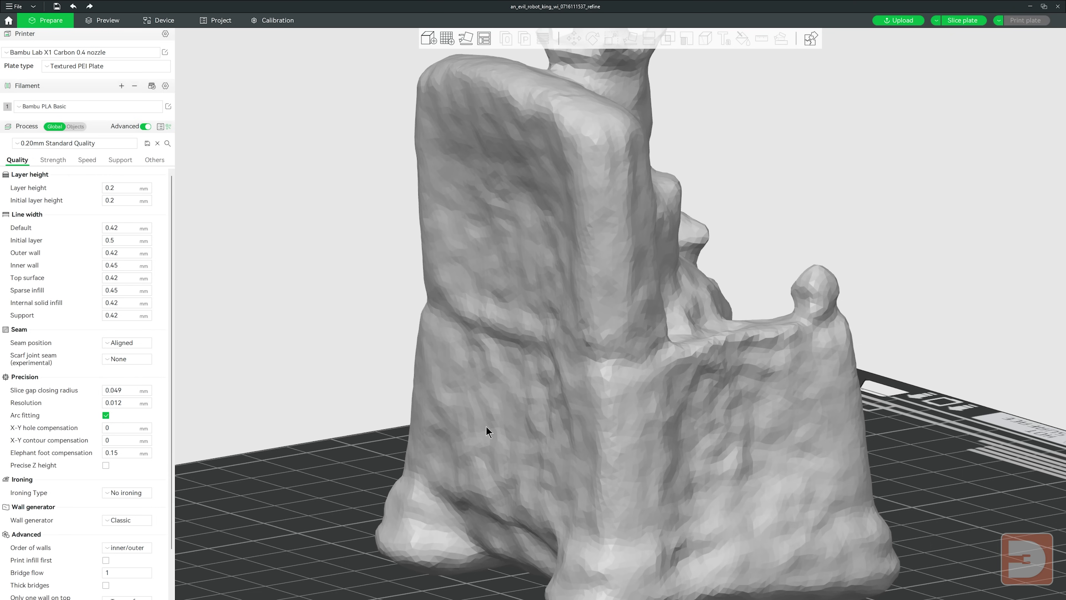
{"action": "left_click_drag", "start_coordinate": [907, 311], "coordinate": [846, 303]}
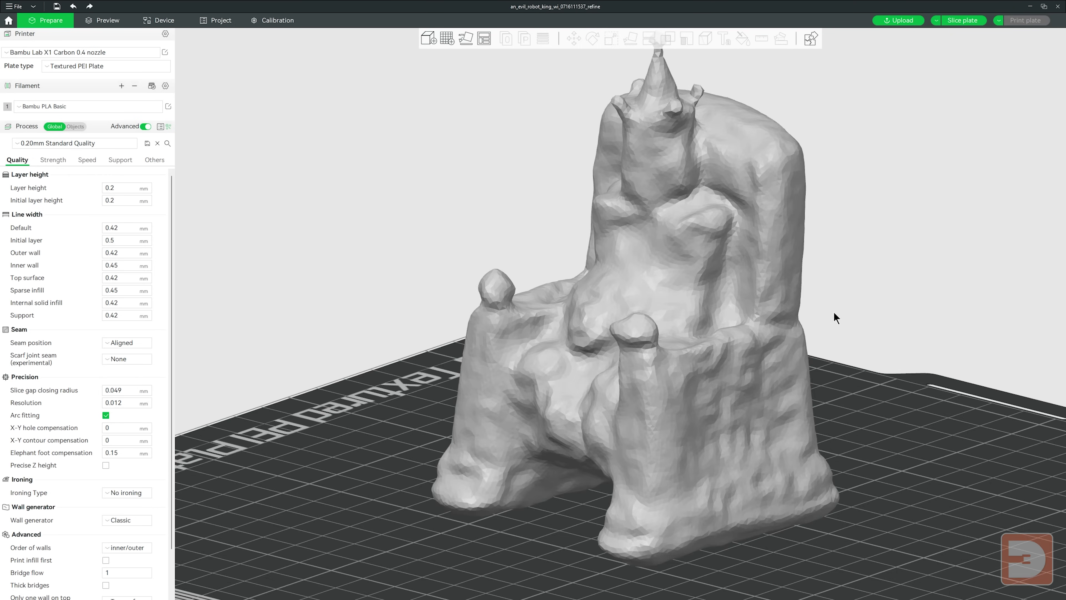
{"action": "scroll", "coordinate": [841, 311], "scroll_direction": "down", "scroll_amount": 8}
Cut about 5 mm off the underside of the king and throne with a horizontal plane, keeping the upper part.
{"action": "left_click", "coordinate": [599, 301]}
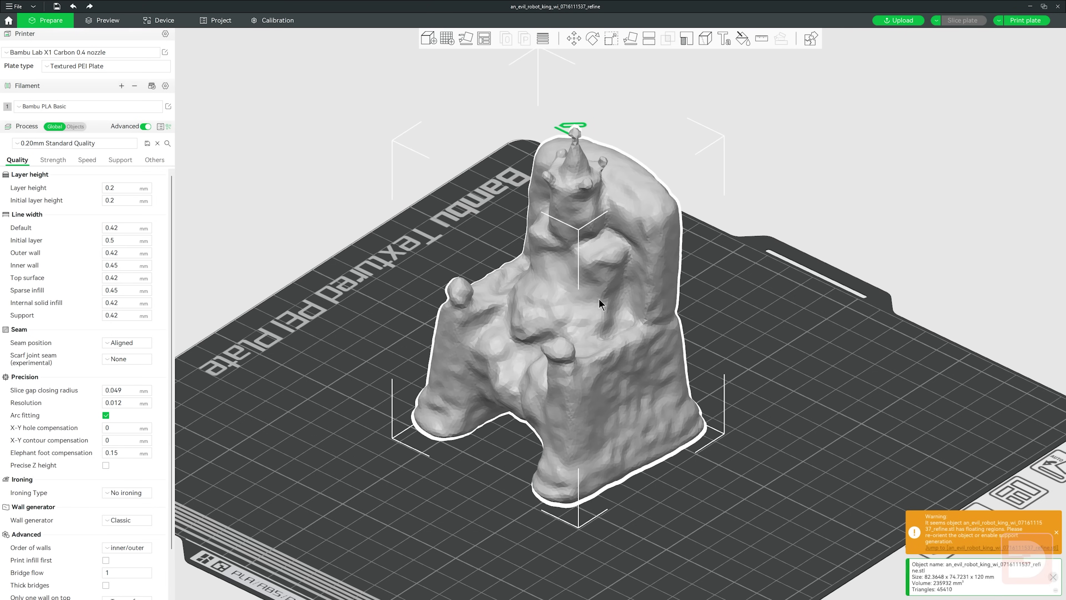
{"action": "left_click", "coordinate": [649, 38]}
{"action": "left_click_drag", "start_coordinate": [901, 324], "coordinate": [913, 324]}
{"action": "left_click", "coordinate": [652, 172]}
{"action": "left_click_drag", "start_coordinate": [560, 228], "coordinate": [561, 392]}
{"action": "mouse_move", "coordinate": [878, 339]}
{"action": "left_mouse_down"}
{"action": "mouse_move", "coordinate": [877, 324]}
{"action": "mouse_move", "coordinate": [883, 337]}
{"action": "left_mouse_up"}
{"action": "left_click", "coordinate": [688, 202]}
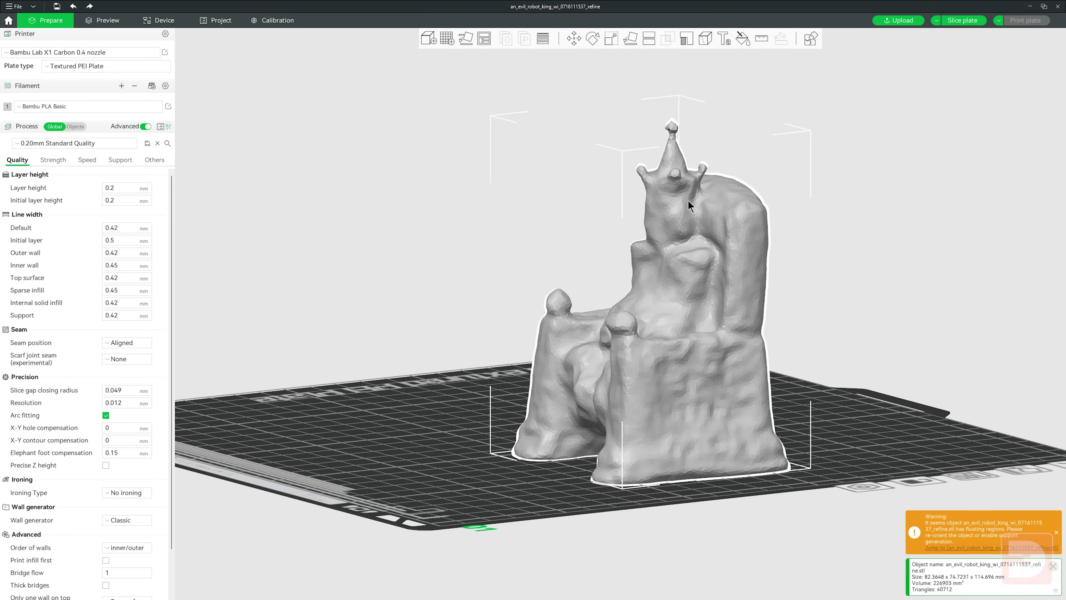
In 3D AI Studio, enter the Text to 3D prompt "an evil robot king with big camera eyes and mouth wearing a stetson and sat on a throne".
{"action": "left_click", "coordinate": [982, 475]}
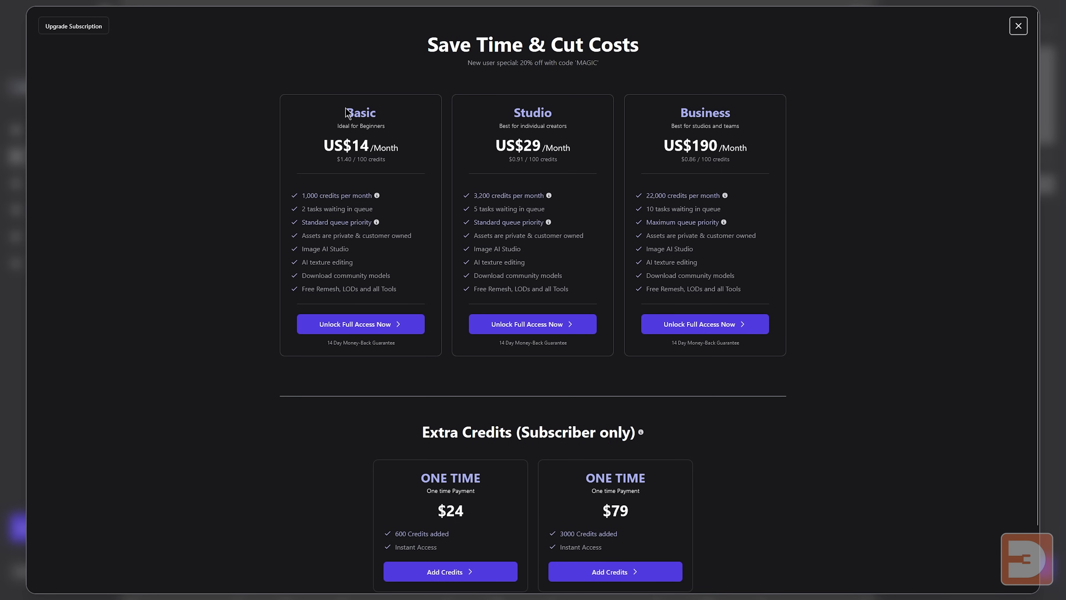
{"action": "left_click_drag", "start_coordinate": [295, 196], "coordinate": [312, 195]}
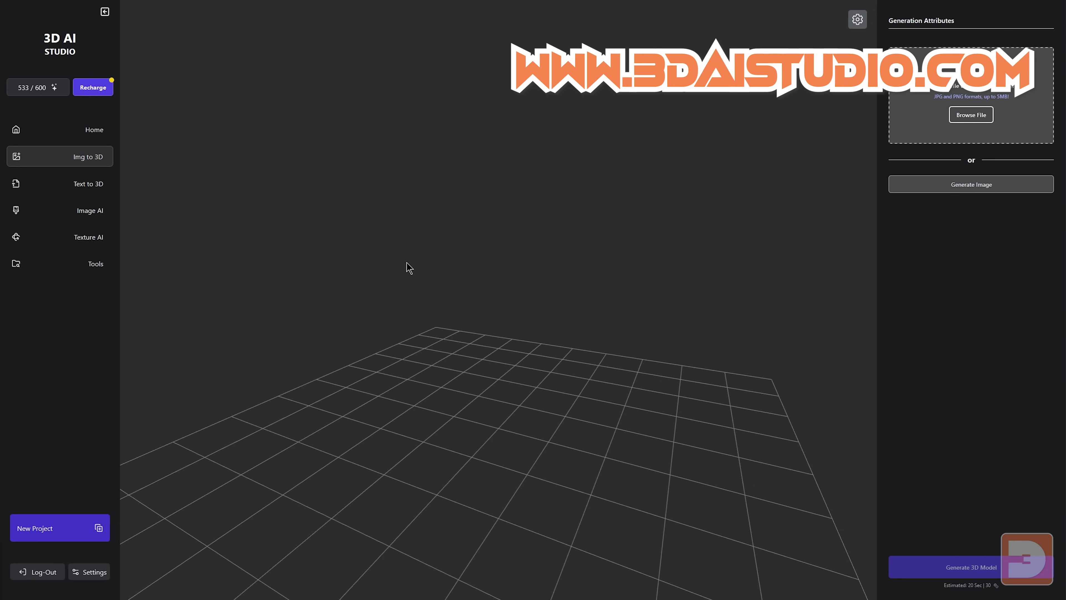
{"action": "left_click", "coordinate": [69, 183]}
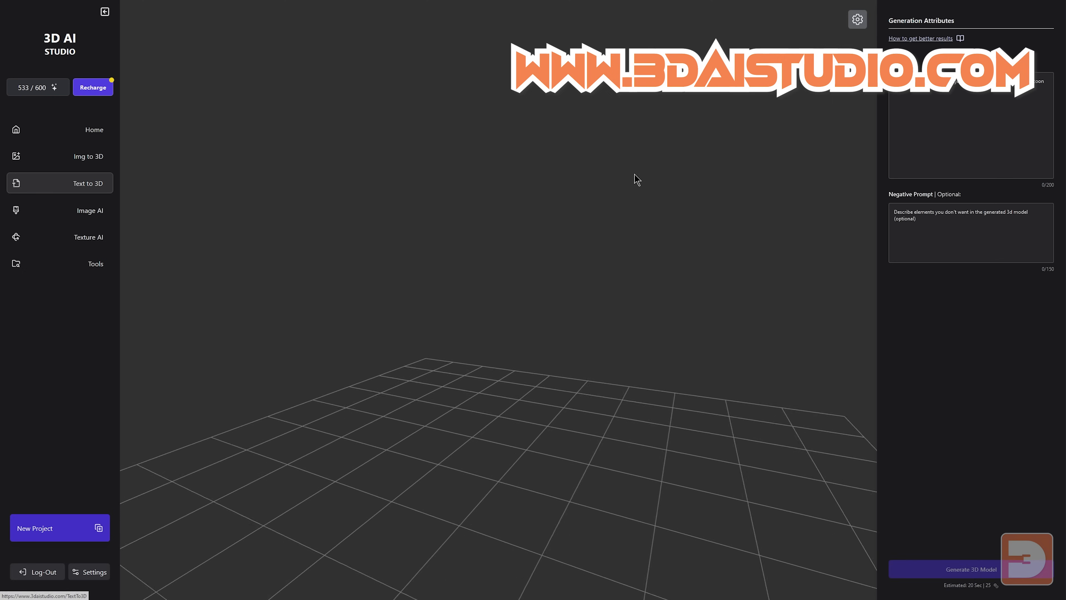
{"action": "left_click", "coordinate": [957, 134]}
{"action": "type", "text": "an"}
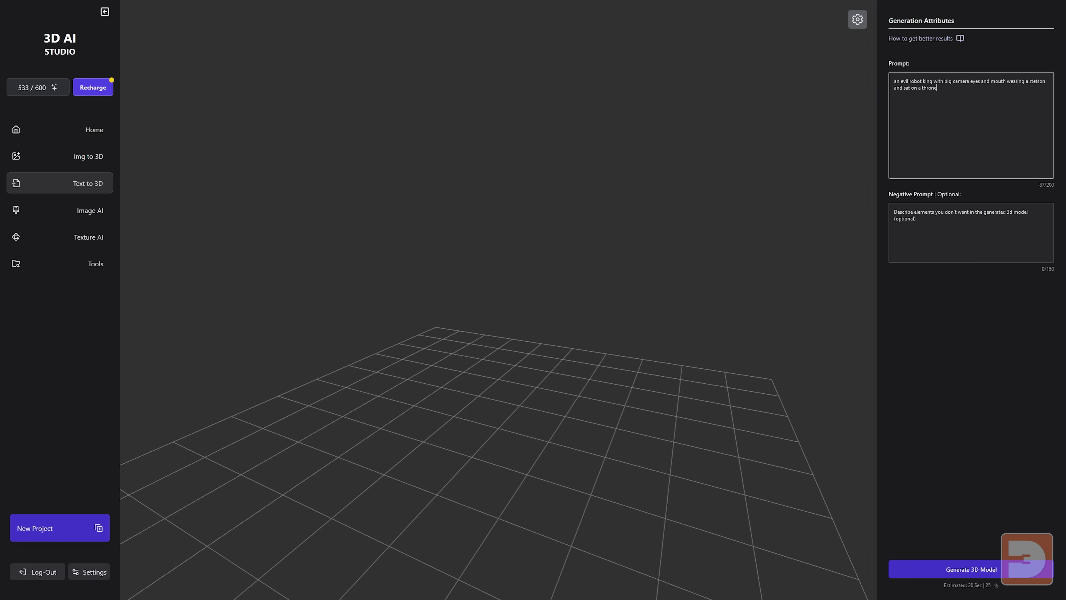
Generate the 3D model from the entered prompt and inspect the robot king from the front and sides.
{"action": "left_click", "coordinate": [972, 568]}
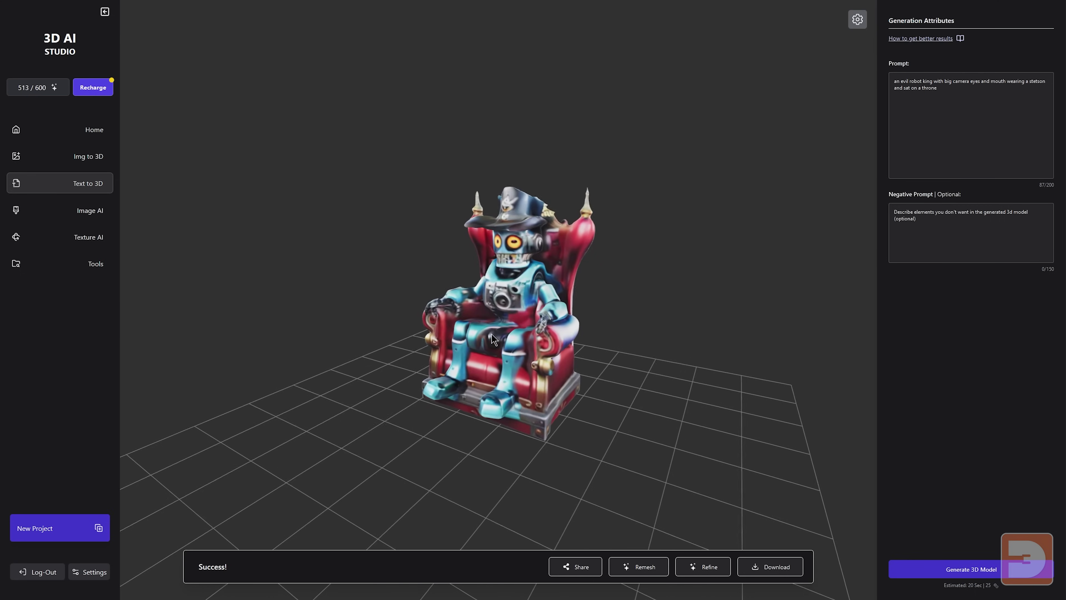
{"action": "scroll", "coordinate": [633, 328], "scroll_direction": "up", "scroll_amount": 5}
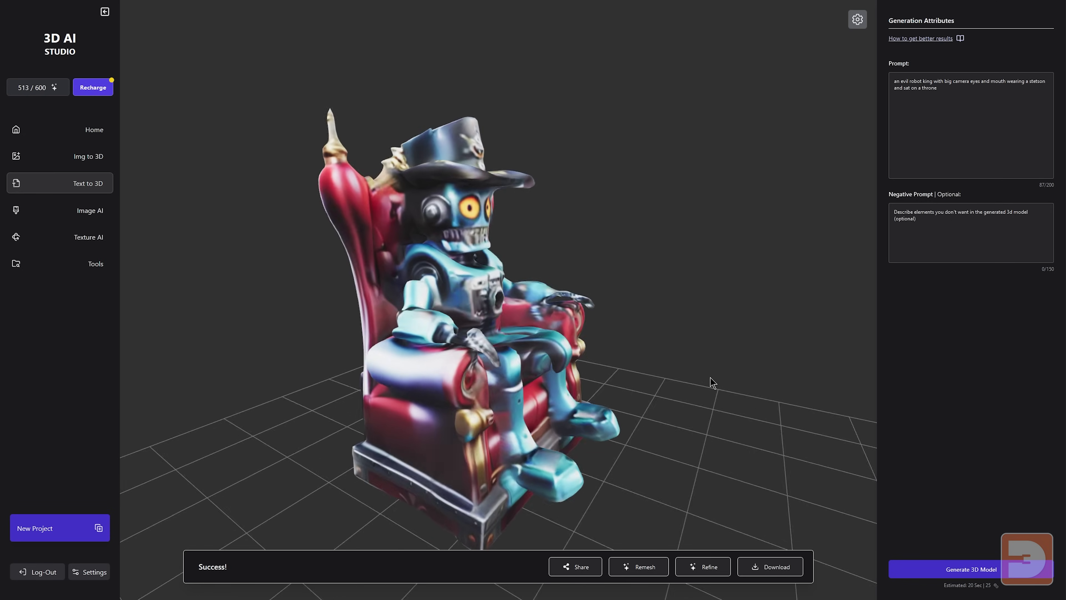
{"action": "left_click_drag", "start_coordinate": [637, 377], "coordinate": [593, 372]}
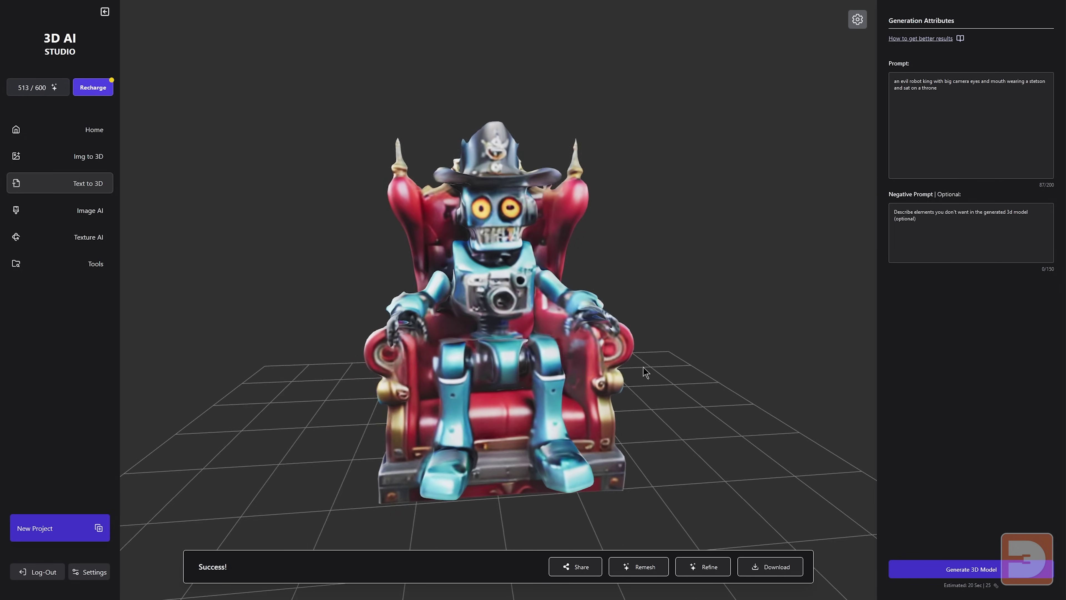
{"action": "scroll", "coordinate": [649, 370], "scroll_direction": "down", "scroll_amount": 2}
{"action": "left_click_drag", "start_coordinate": [671, 369], "coordinate": [635, 373]}
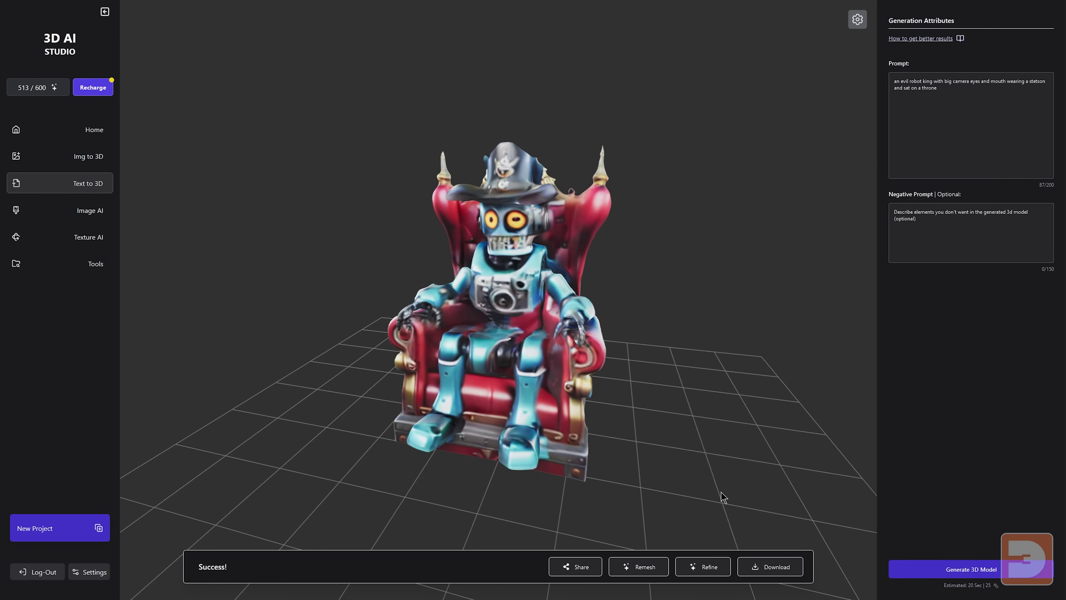
Refine the generated robot king to improve its texture quality and inspect the refined model.
{"action": "left_click", "coordinate": [709, 567]}
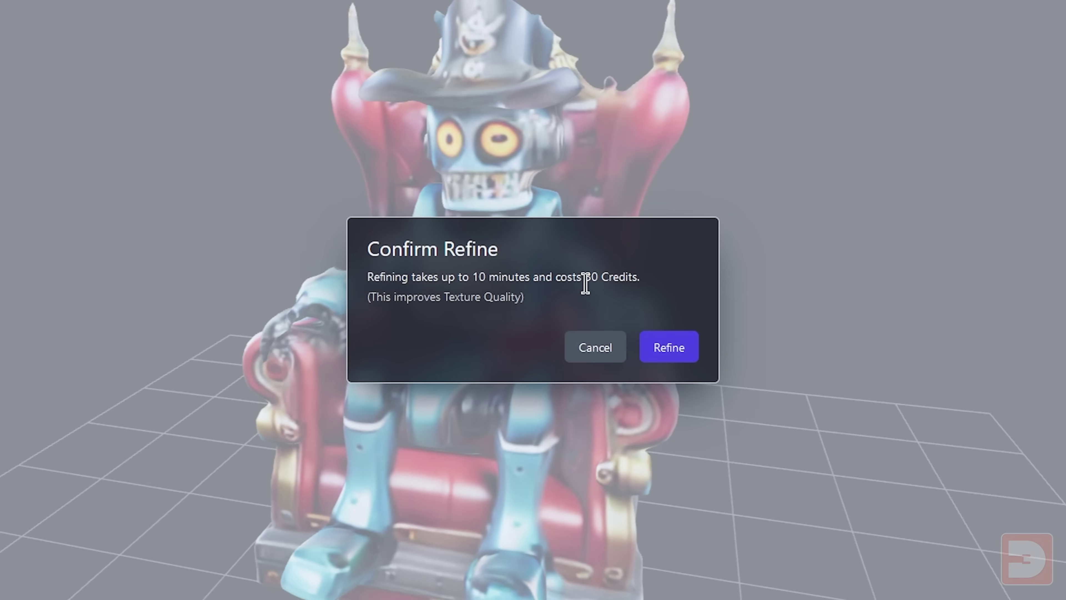
{"action": "left_click_drag", "start_coordinate": [586, 284], "coordinate": [648, 293]}
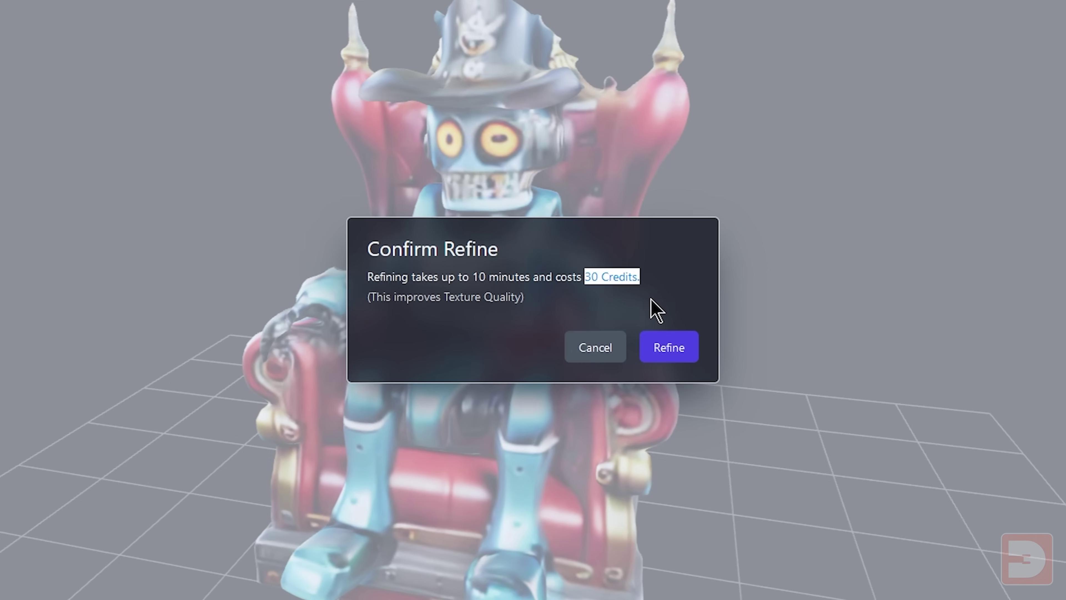
{"action": "left_click", "coordinate": [655, 307]}
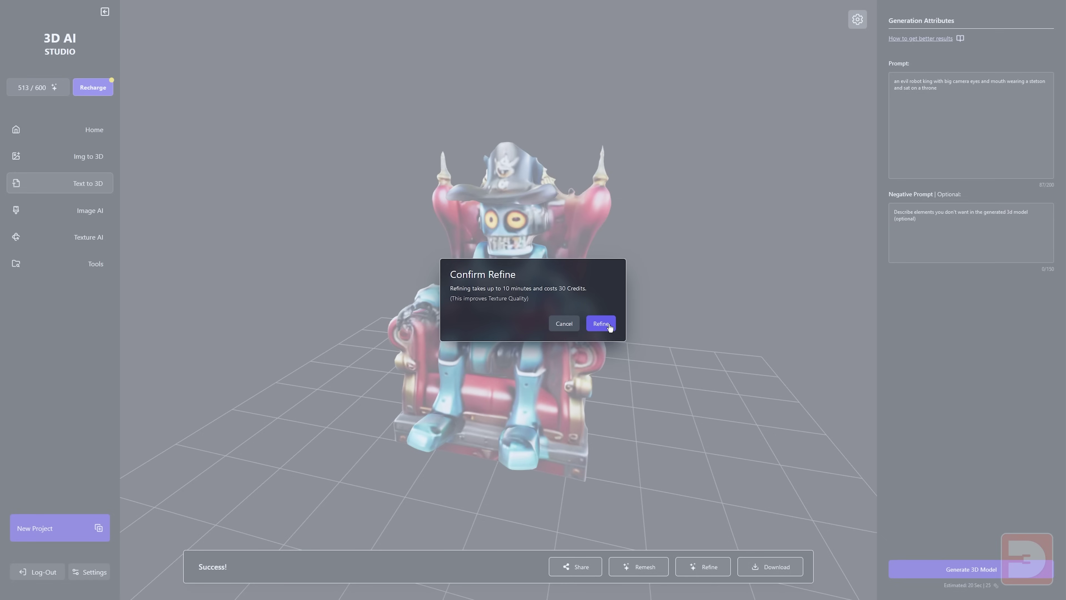
{"action": "left_click", "coordinate": [600, 324]}
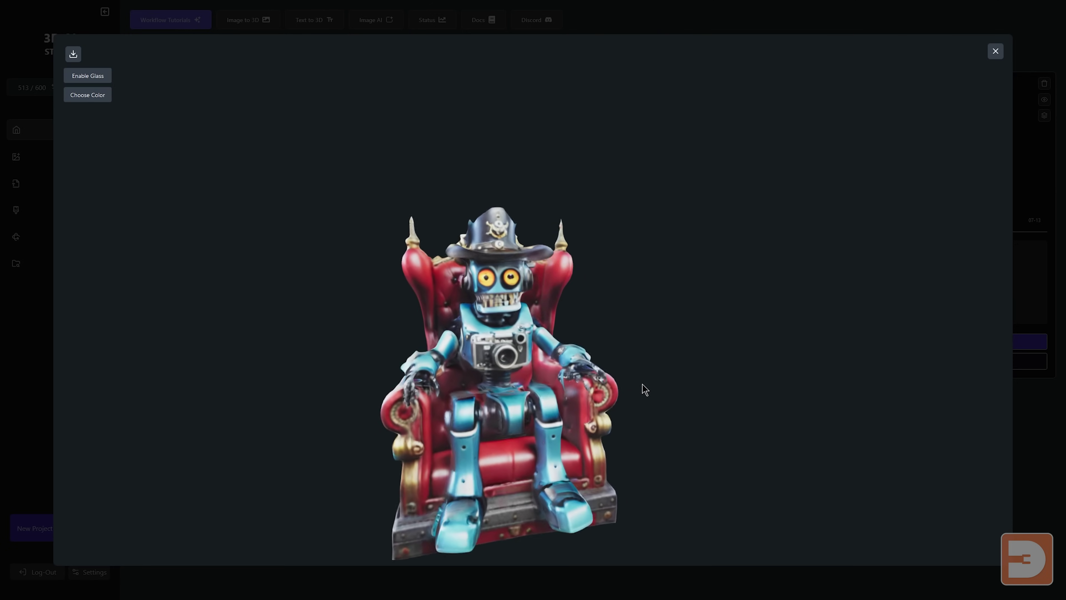
{"action": "left_click_drag", "start_coordinate": [642, 388], "coordinate": [612, 348]}
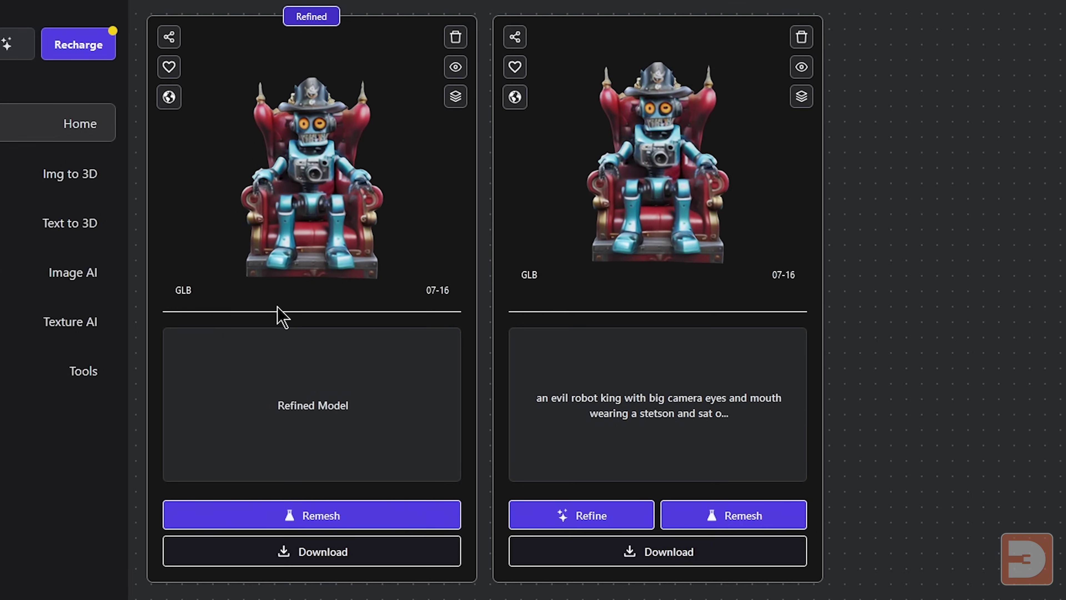
Generate three LODs of the refined model in STL format, with a LOD 1 face count of 15000.
{"action": "double_click", "coordinate": [183, 289]}
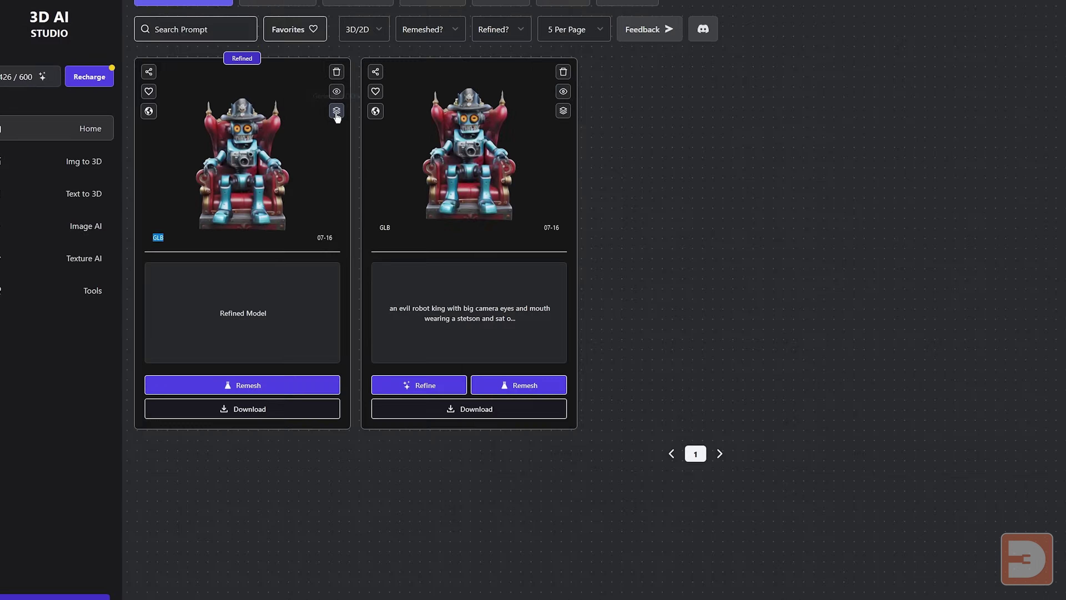
{"action": "left_click", "coordinate": [337, 112]}
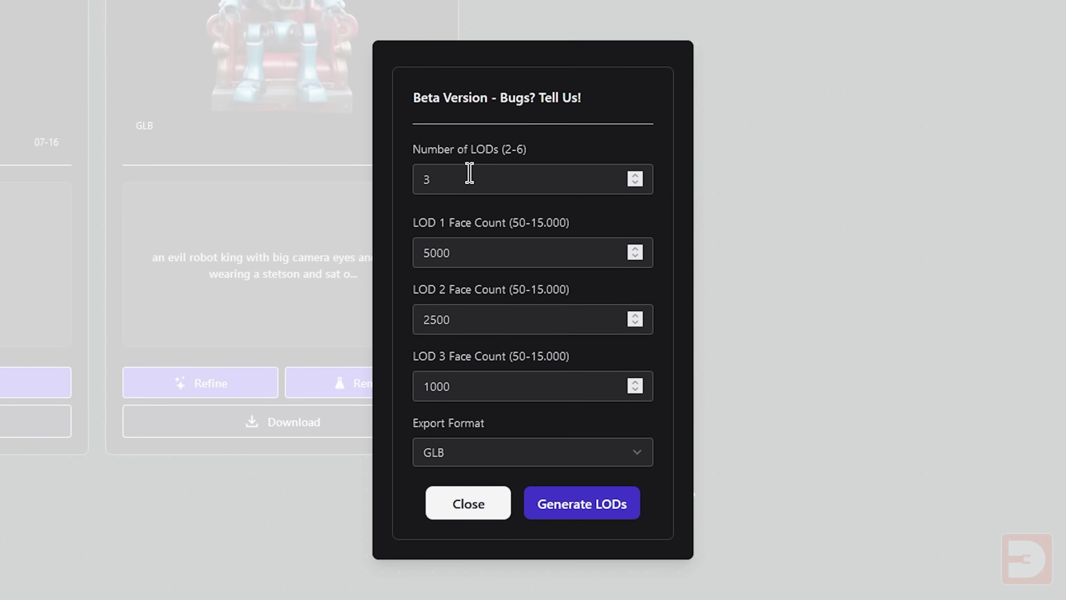
{"action": "double_click", "coordinate": [466, 250]}
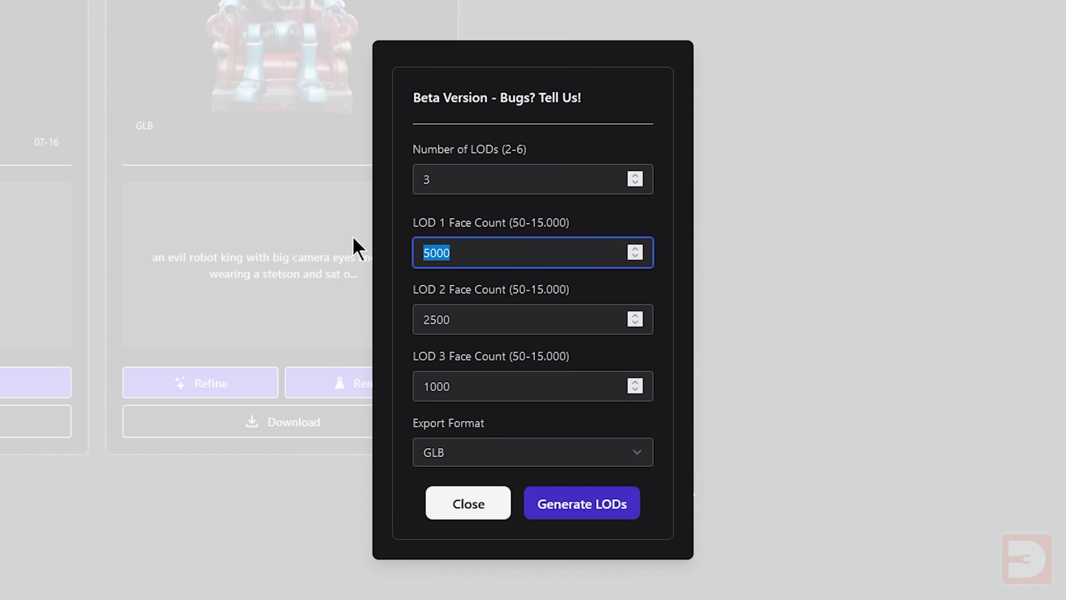
{"action": "type", "text": "15000"}
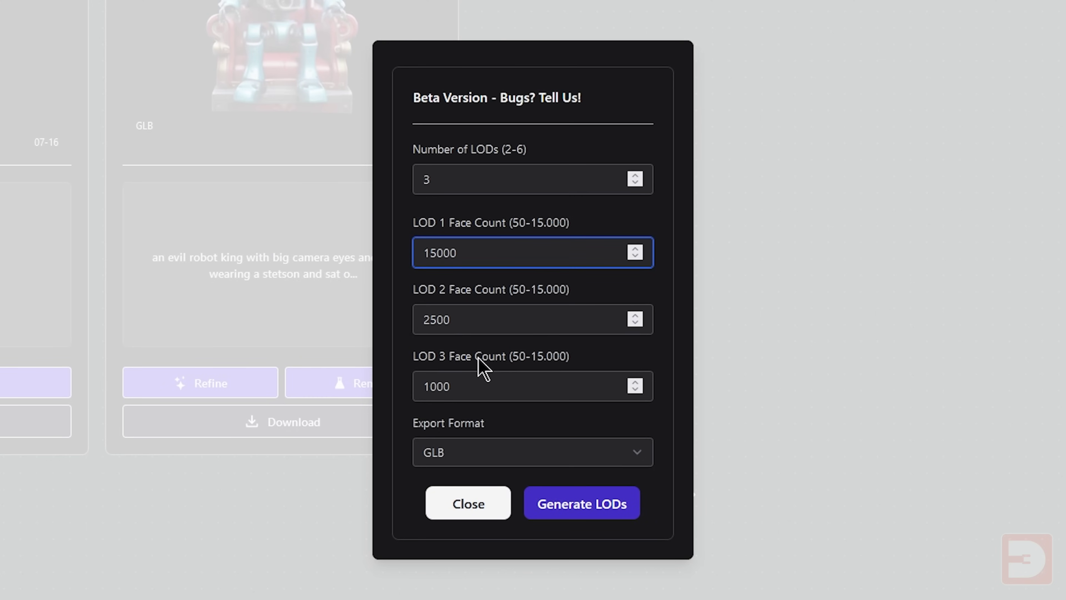
{"action": "left_click", "coordinate": [482, 454]}
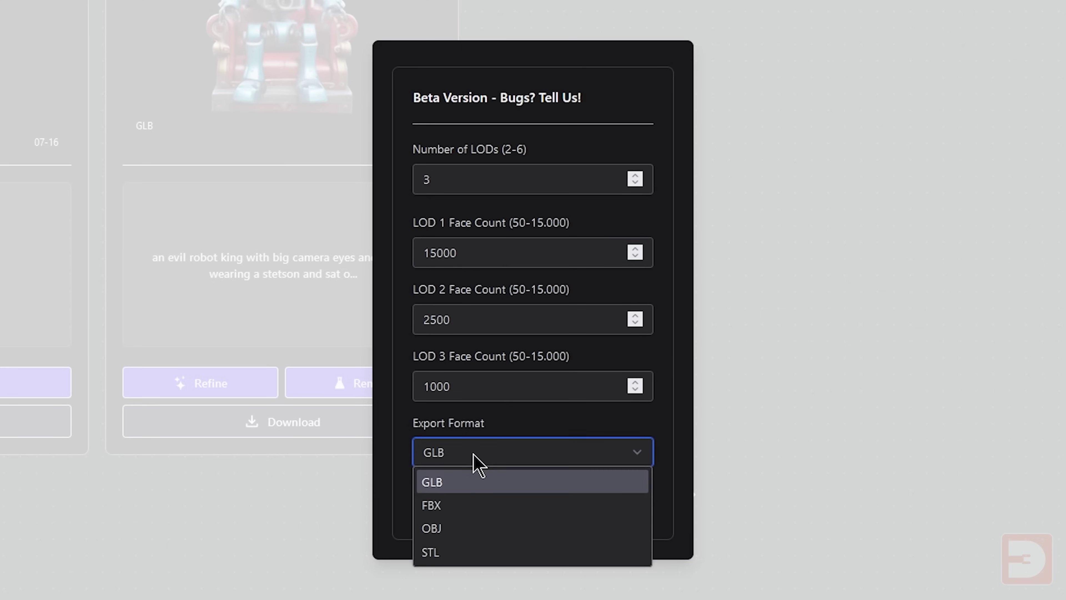
{"action": "left_click", "coordinate": [487, 553]}
{"action": "left_click", "coordinate": [579, 509]}
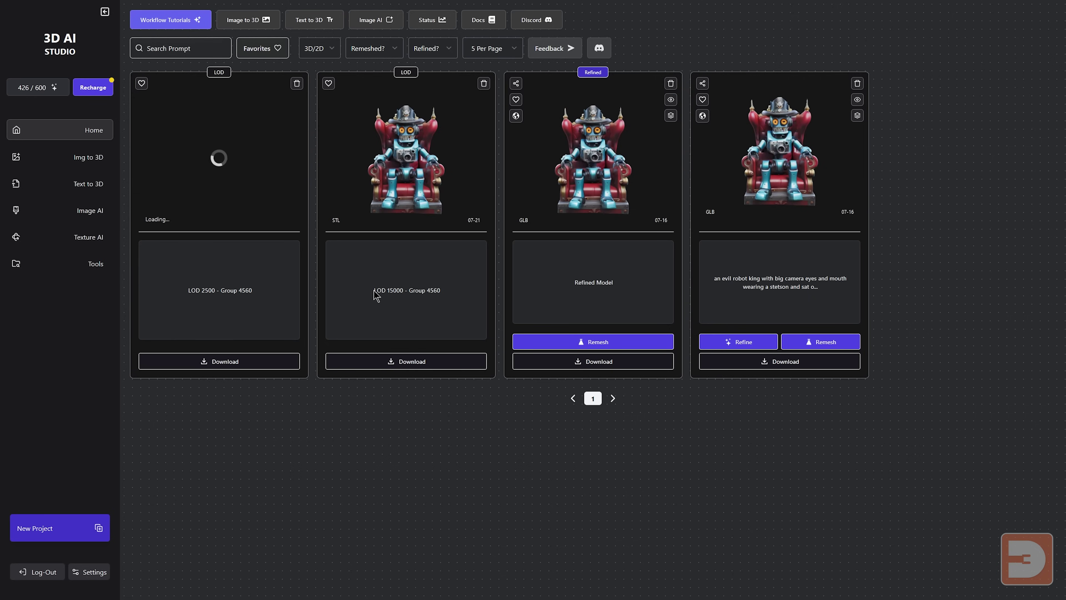
{"action": "left_click_drag", "start_coordinate": [373, 292], "coordinate": [410, 299]}
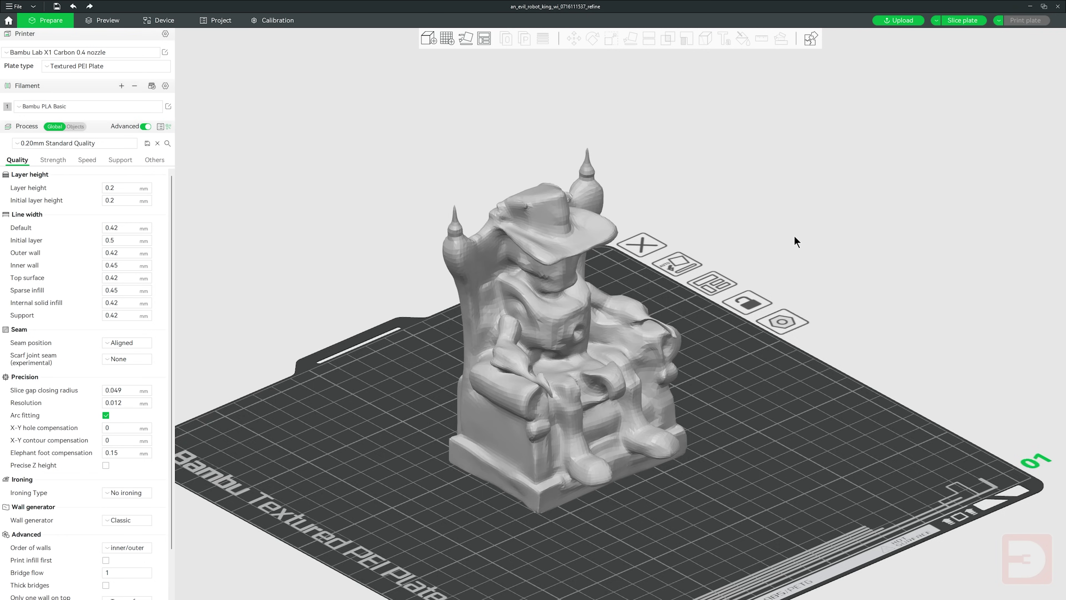
In Bambu Studio, examine the arms, hands and legs of the imported robot king up close from both sides.
{"action": "left_click_drag", "start_coordinate": [770, 244], "coordinate": [808, 225]}
{"action": "scroll", "coordinate": [663, 334], "scroll_direction": "up", "scroll_amount": 5}
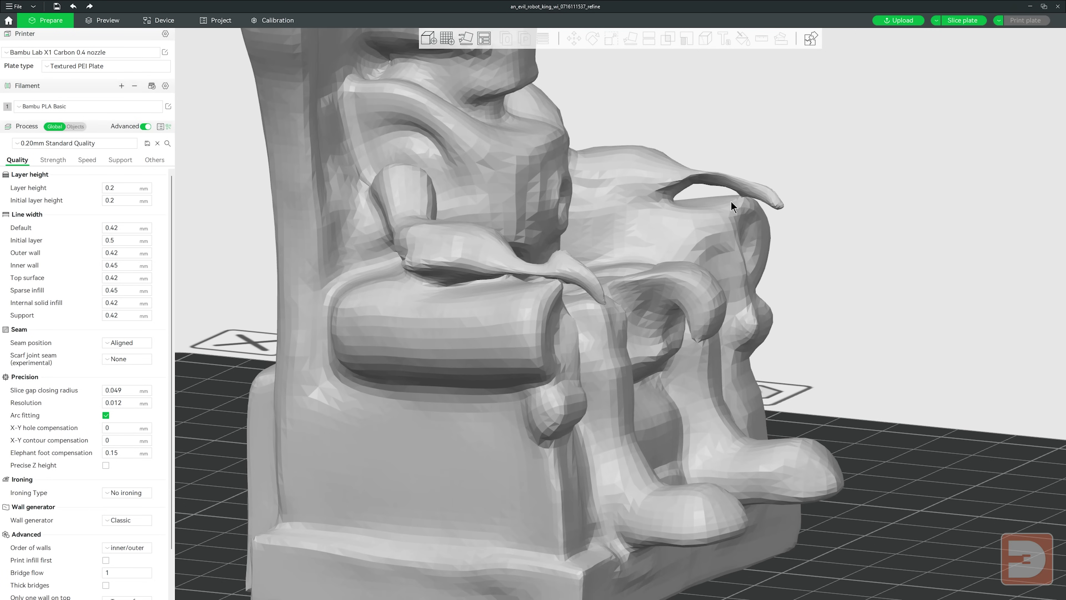
{"action": "left_click_drag", "start_coordinate": [903, 199], "coordinate": [852, 205]}
{"action": "scroll", "coordinate": [851, 205], "scroll_direction": "down", "scroll_amount": 4}
{"action": "right_click_drag", "start_coordinate": [850, 207], "coordinate": [828, 257]}
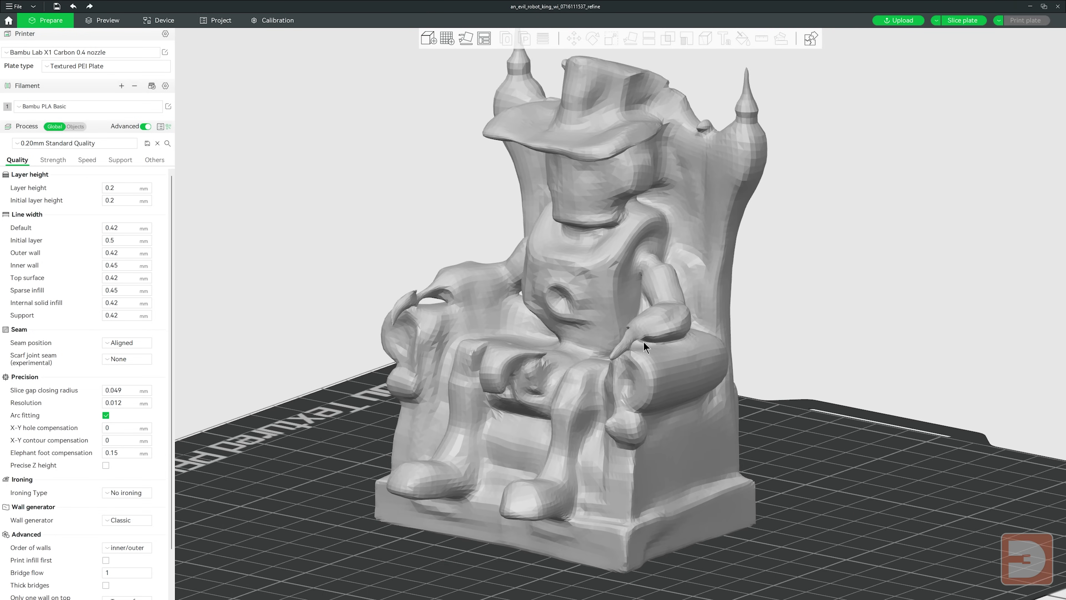
{"action": "left_click_drag", "start_coordinate": [900, 315], "coordinate": [880, 317]}
{"action": "scroll", "coordinate": [758, 304], "scroll_direction": "up", "scroll_amount": 5}
{"action": "left_click_drag", "start_coordinate": [367, 315], "coordinate": [450, 312]}
{"action": "right_click_drag", "start_coordinate": [450, 312], "coordinate": [261, 306]}
{"action": "left_click_drag", "start_coordinate": [874, 294], "coordinate": [815, 301]}
{"action": "scroll", "coordinate": [817, 304], "scroll_direction": "down", "scroll_amount": 6}
{"action": "right_click_drag", "start_coordinate": [824, 317], "coordinate": [852, 369]}
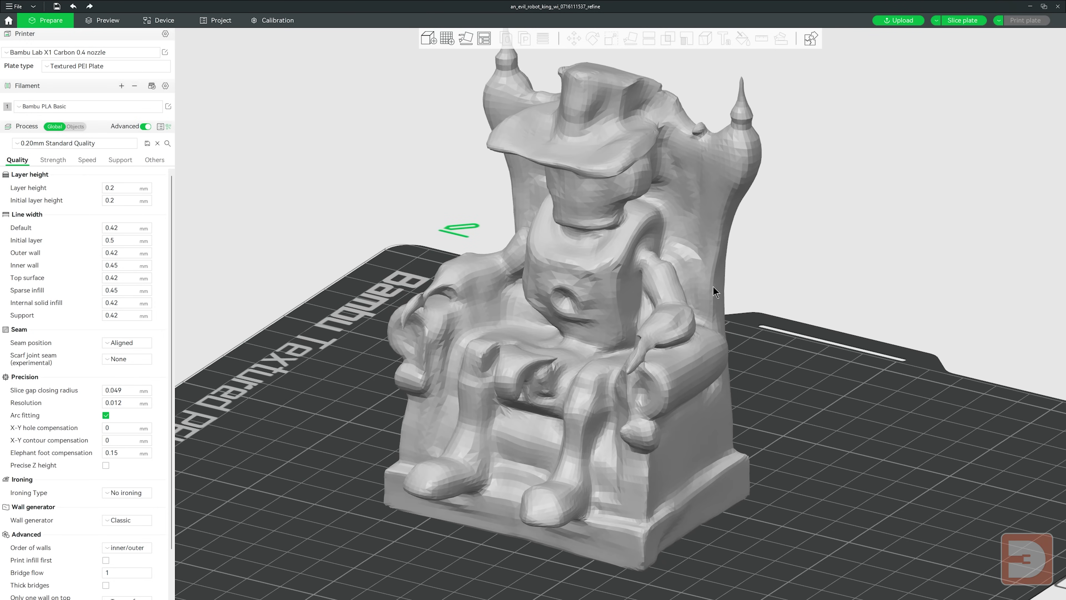
Examine the king's head and hat, the side of the throne and the underside of its base.
{"action": "left_click_drag", "start_coordinate": [804, 252], "coordinate": [463, 188]}
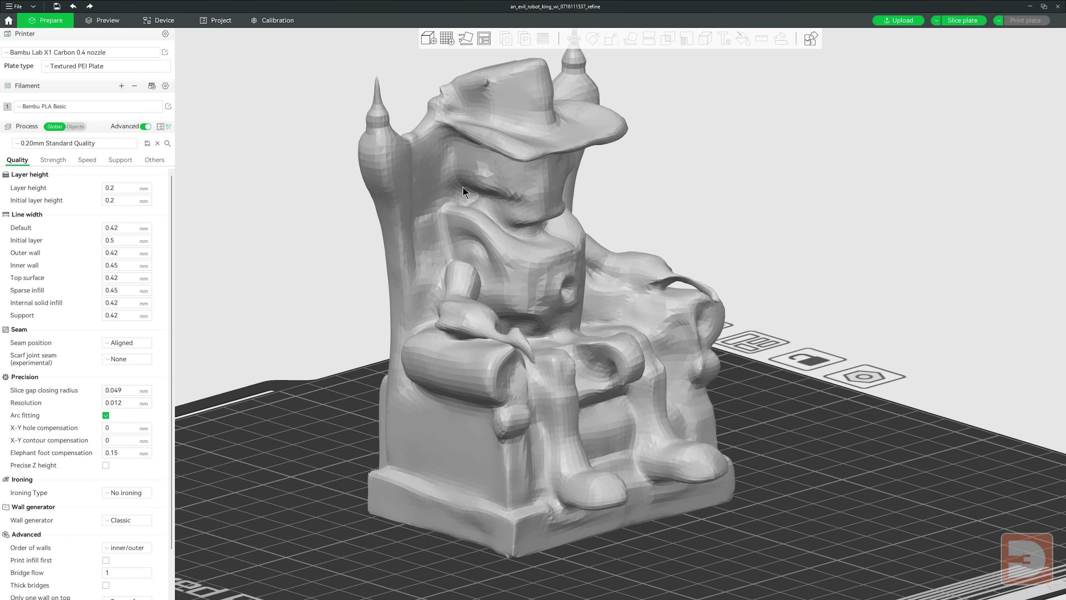
{"action": "scroll", "coordinate": [441, 181], "scroll_direction": "up", "scroll_amount": 6}
{"action": "left_click_drag", "start_coordinate": [836, 179], "coordinate": [721, 230]}
{"action": "left_click_drag", "start_coordinate": [811, 135], "coordinate": [545, 328]}
{"action": "left_click_drag", "start_coordinate": [861, 221], "coordinate": [708, 366]}
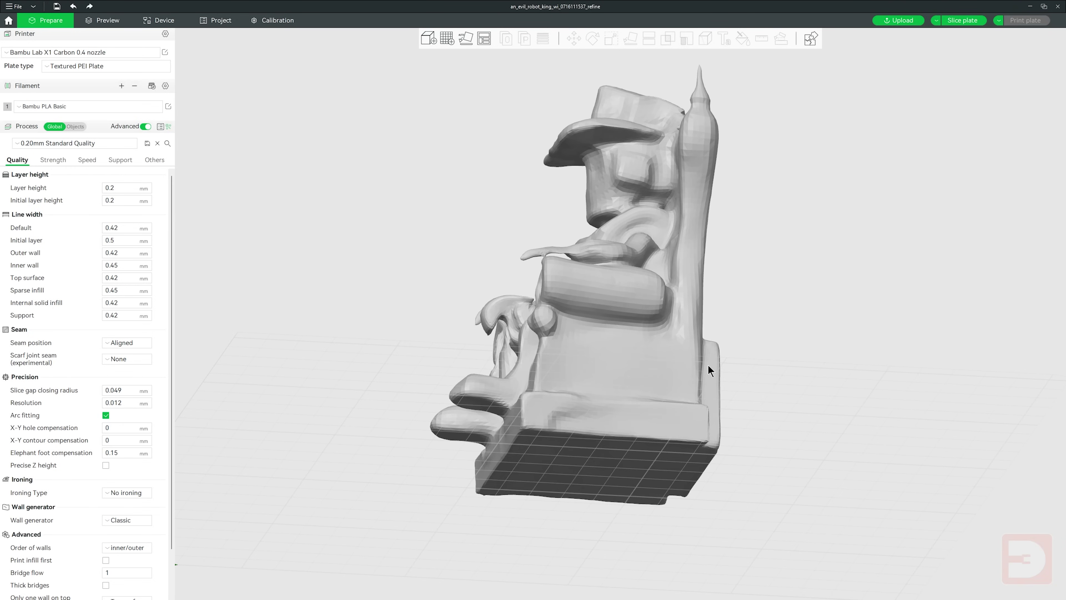
{"action": "left_click_drag", "start_coordinate": [532, 448], "coordinate": [803, 353]}
Check the first six layers of the sliced king and throne, and return the preview to full height.
{"action": "left_click_drag", "start_coordinate": [1038, 502], "coordinate": [1037, 528]}
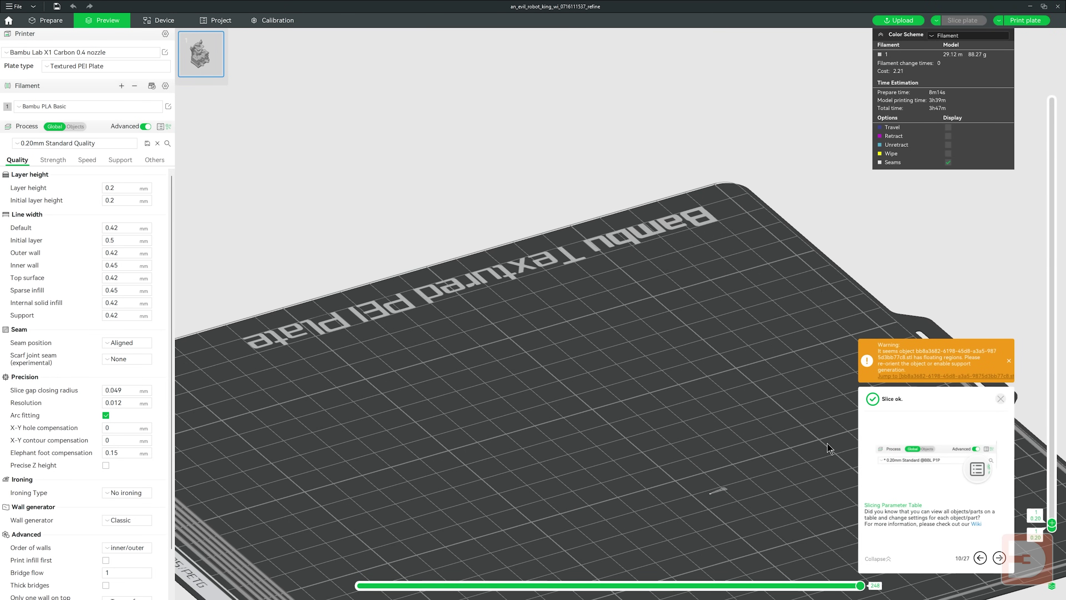
{"action": "key", "text": "Up"}
{"action": "key", "text": "Up"}
{"action": "key", "text": "Up"}
{"action": "key", "text": "Up"}
{"action": "key", "text": "Up"}
{"action": "key", "text": "Up"}
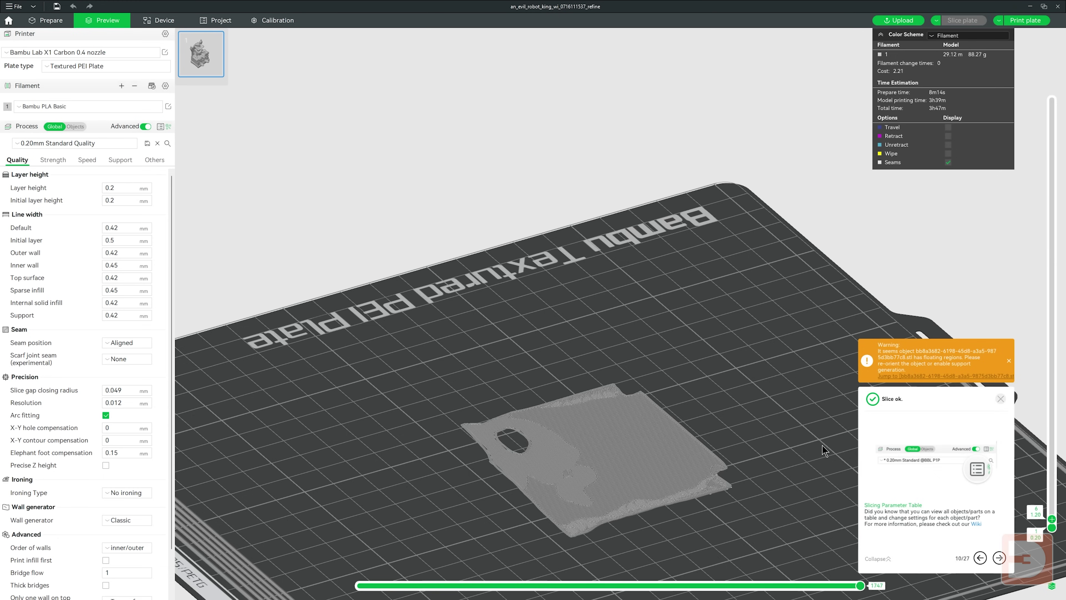
{"action": "left_click_drag", "start_coordinate": [1052, 517], "coordinate": [1055, 97]}
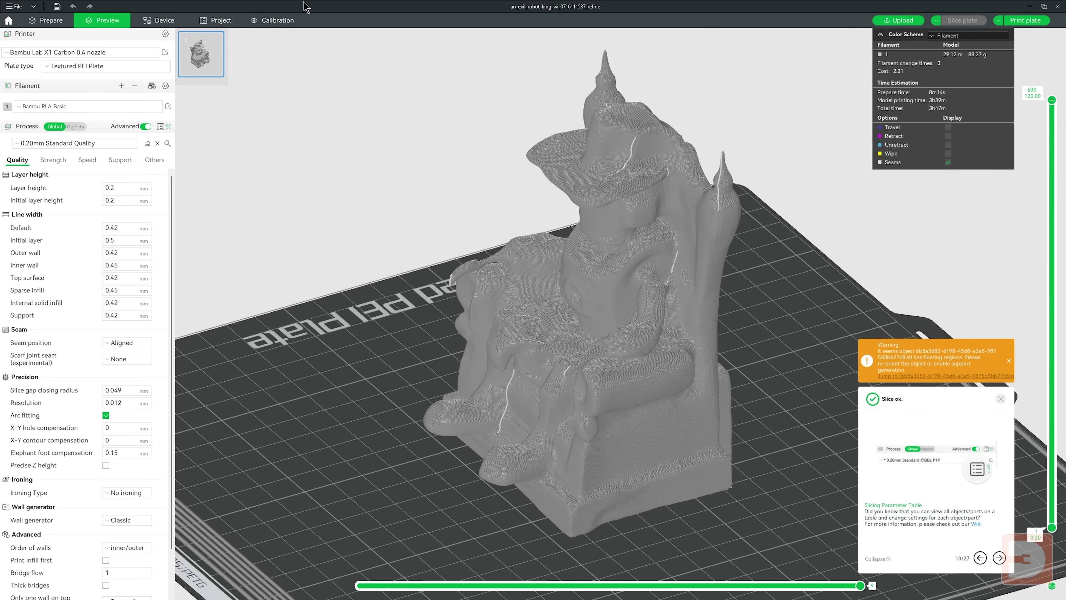
Cut about 1.5 mm off the underside of the throne with a horizontal plane, keeping the upper part and fixing the non-manifold edges.
{"action": "left_click", "coordinate": [37, 25]}
{"action": "key", "text": "ctrl+a"}
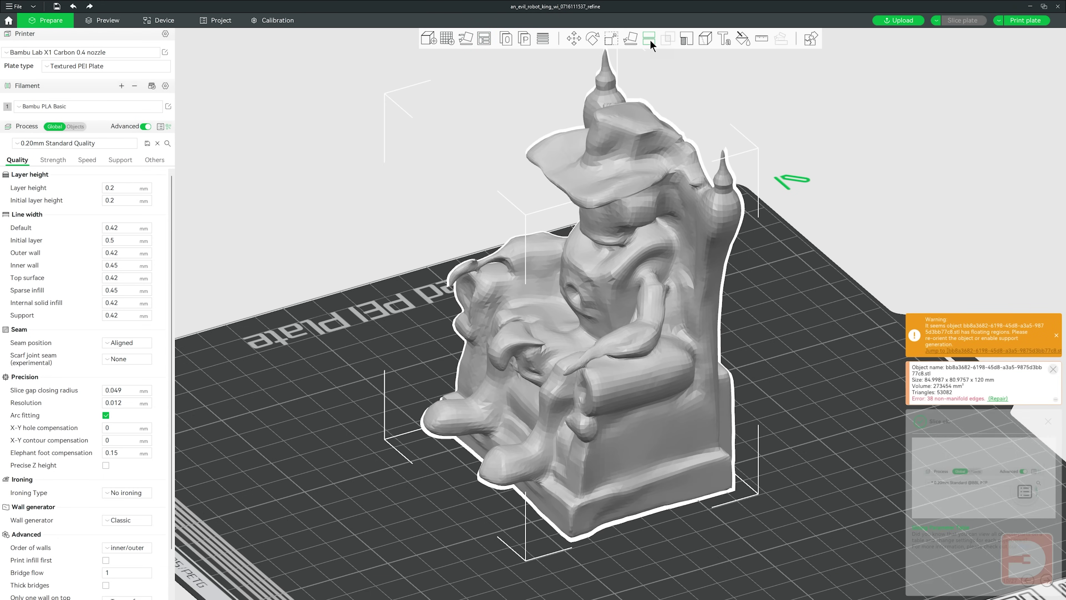
{"action": "key", "text": "c"}
{"action": "key", "text": "1"}
{"action": "left_click_drag", "start_coordinate": [571, 238], "coordinate": [593, 431]}
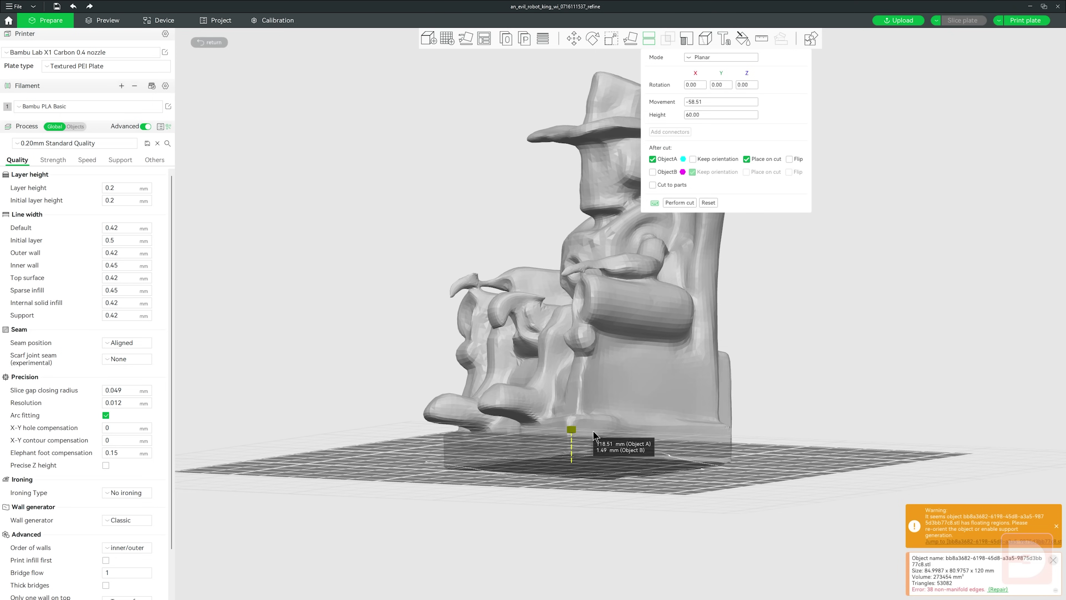
{"action": "left_click", "coordinate": [680, 202]}
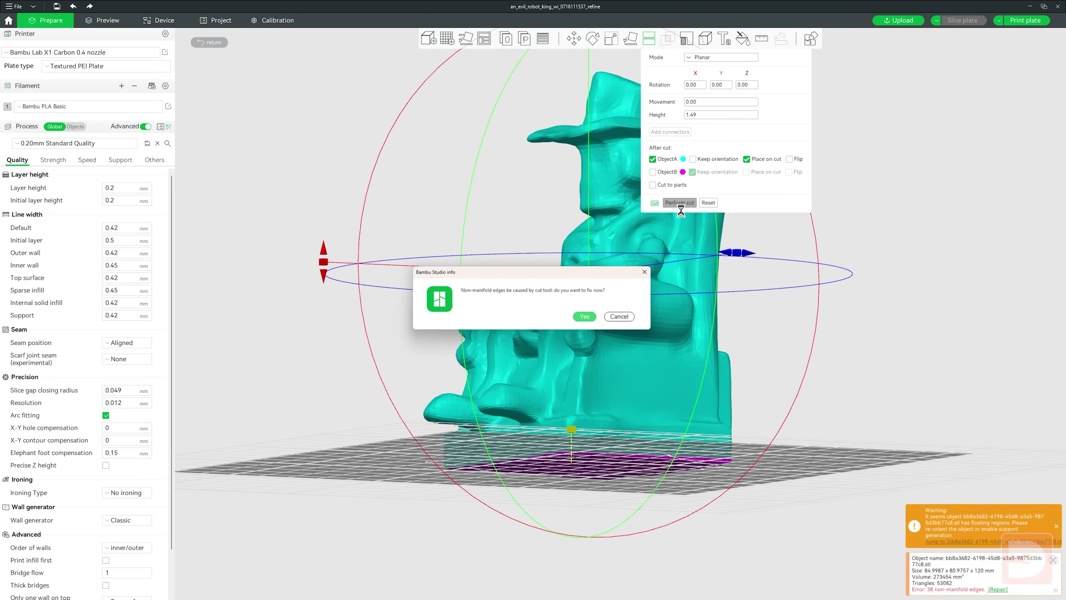
{"action": "left_click", "coordinate": [589, 318]}
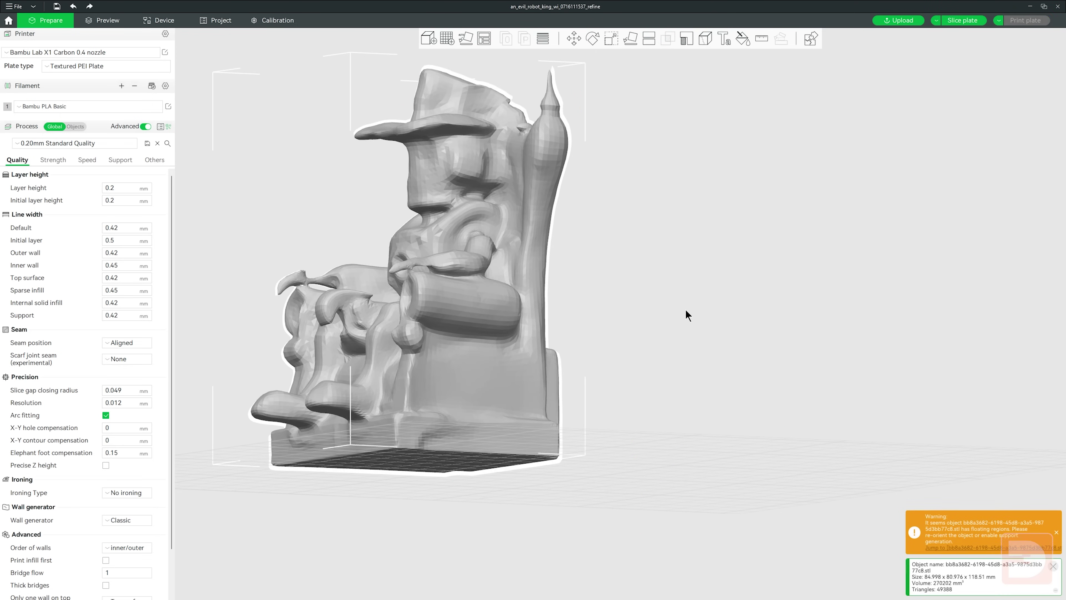
{"action": "left_click_drag", "start_coordinate": [646, 298], "coordinate": [617, 397]}
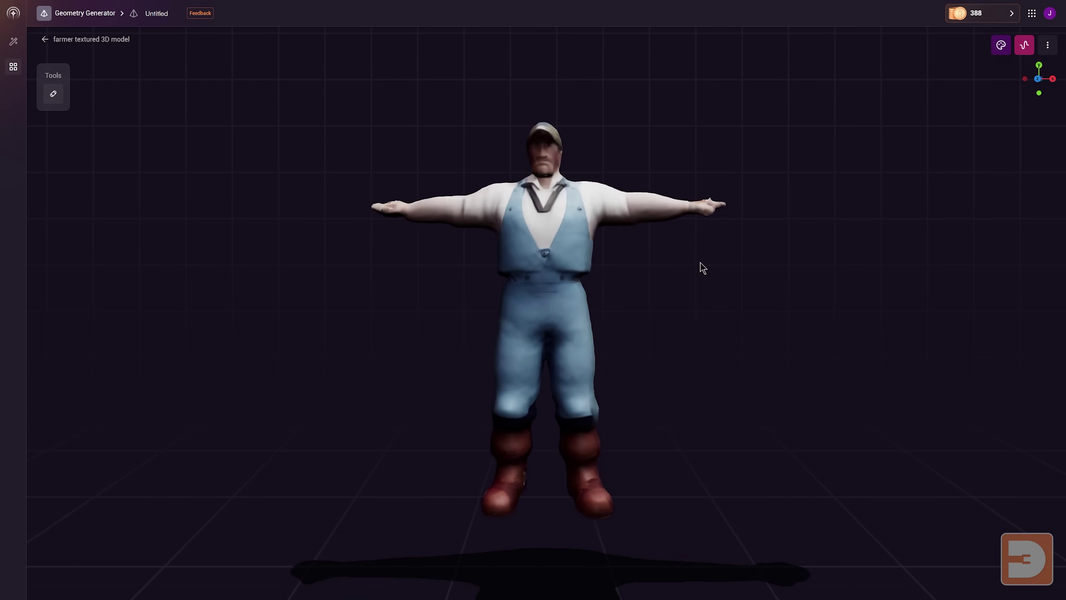
{"action": "left_click_drag", "start_coordinate": [701, 267], "coordinate": [710, 318]}
{"action": "left_click_drag", "start_coordinate": [539, 105], "coordinate": [593, 309]}
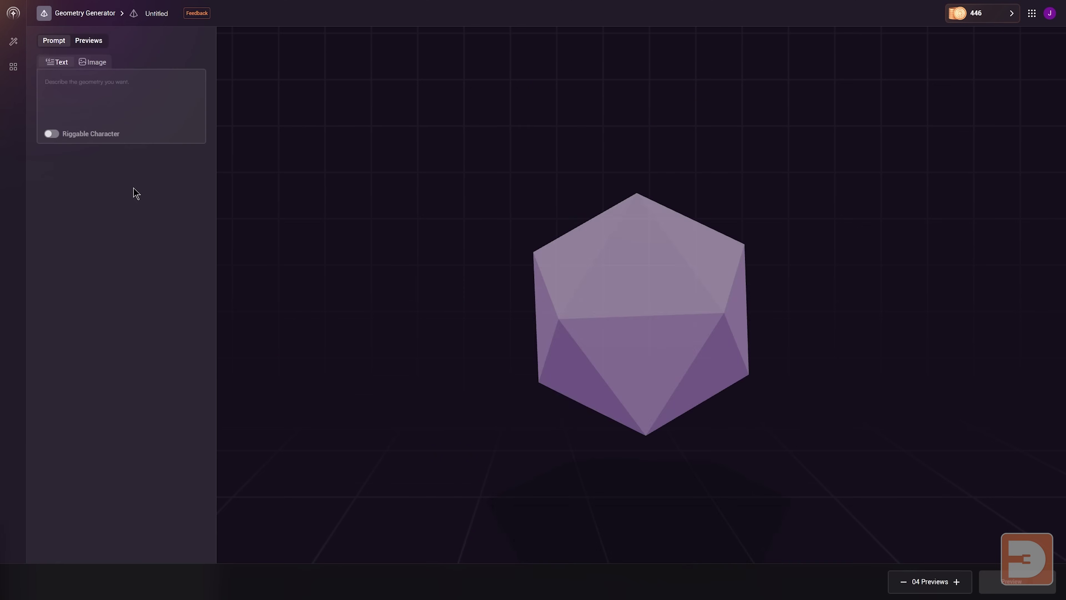
In Geometry Generator, generate four previews from "an evil robot king with big camera eyes and mouth wearing a stetson and sat on a throne".
{"action": "type", "text": "an evil robot k"}
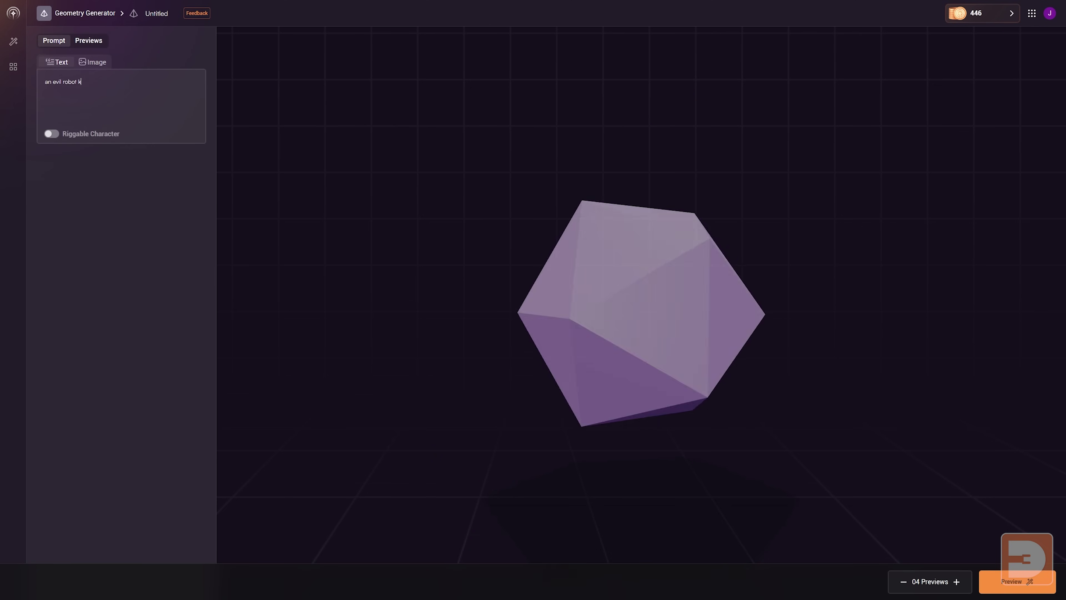
{"action": "type", "text": "ing with big camera eyes and m"}
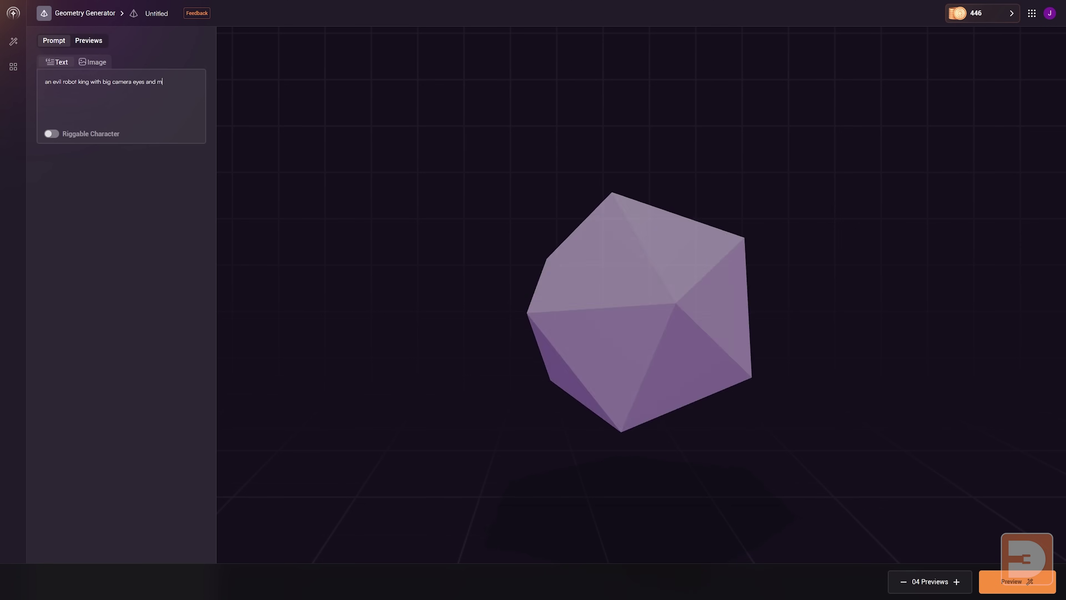
{"action": "type", "text": "outh wearing a stetson and sat on a throne"}
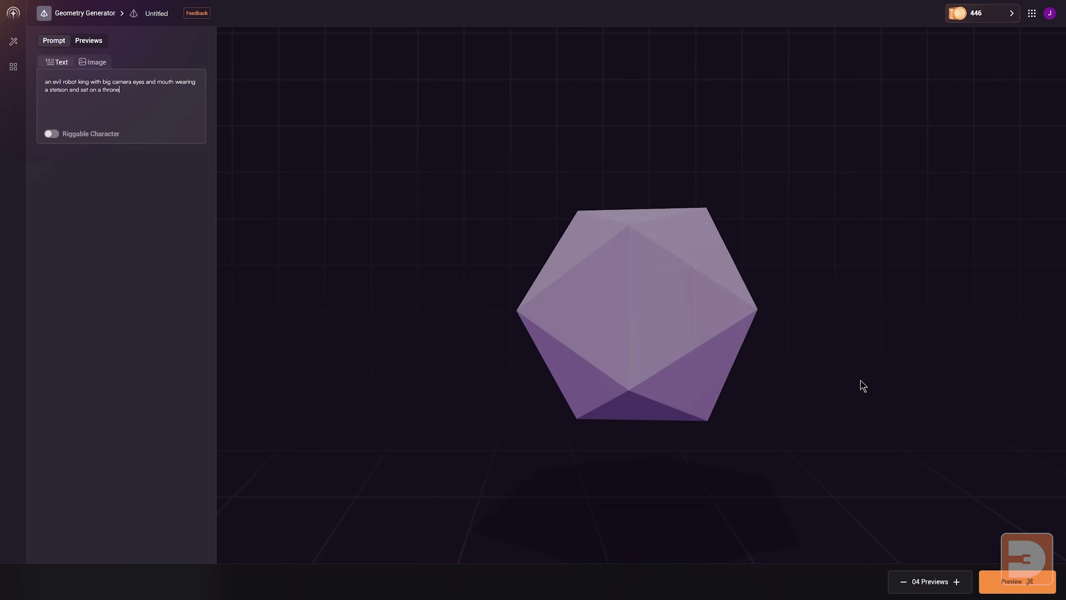
{"action": "left_click", "coordinate": [1018, 583]}
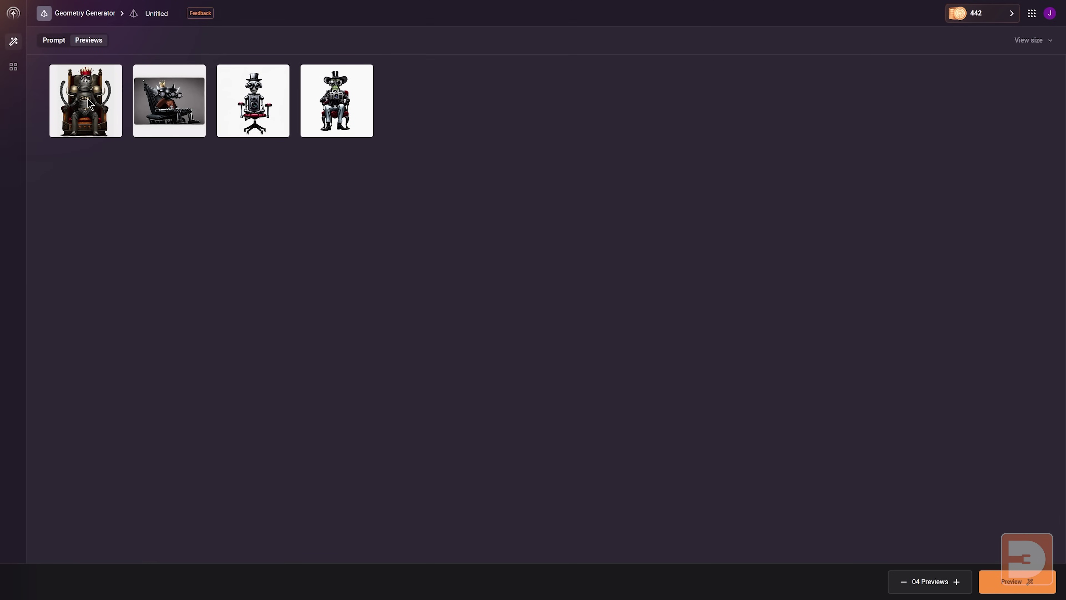
Generate the geometry from the first preview, the red-crowned robot on a throne, and examine the textured model from the side.
{"action": "left_click", "coordinate": [93, 111]}
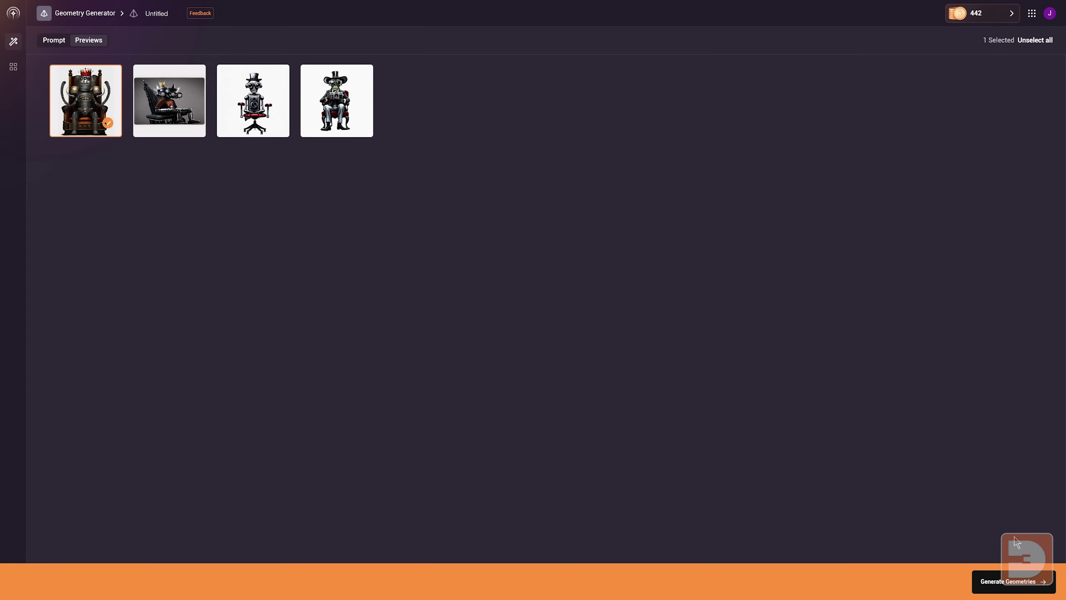
{"action": "left_click", "coordinate": [1027, 581]}
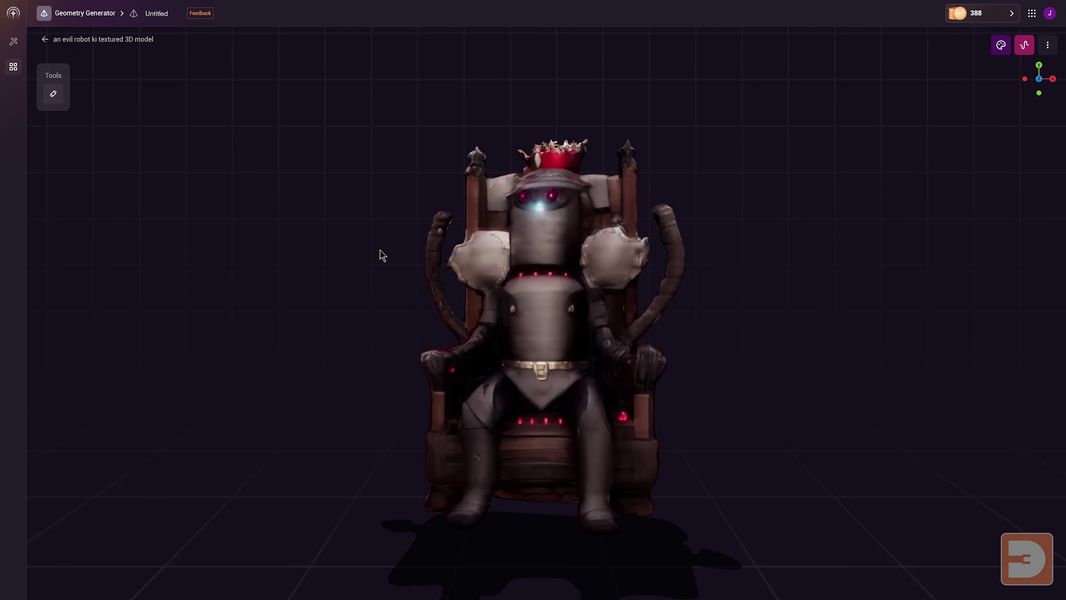
{"action": "left_click_drag", "start_coordinate": [381, 252], "coordinate": [352, 250]}
{"action": "left_click_drag", "start_coordinate": [723, 278], "coordinate": [753, 302]}
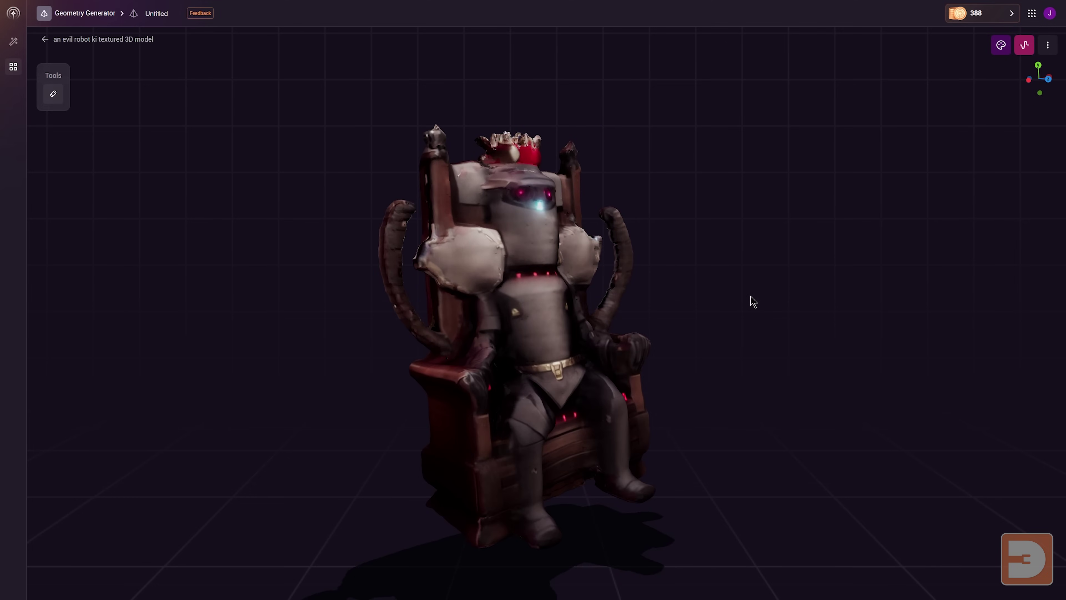
Export the robot king and throne model in OBJ format.
{"action": "left_click", "coordinate": [1053, 46]}
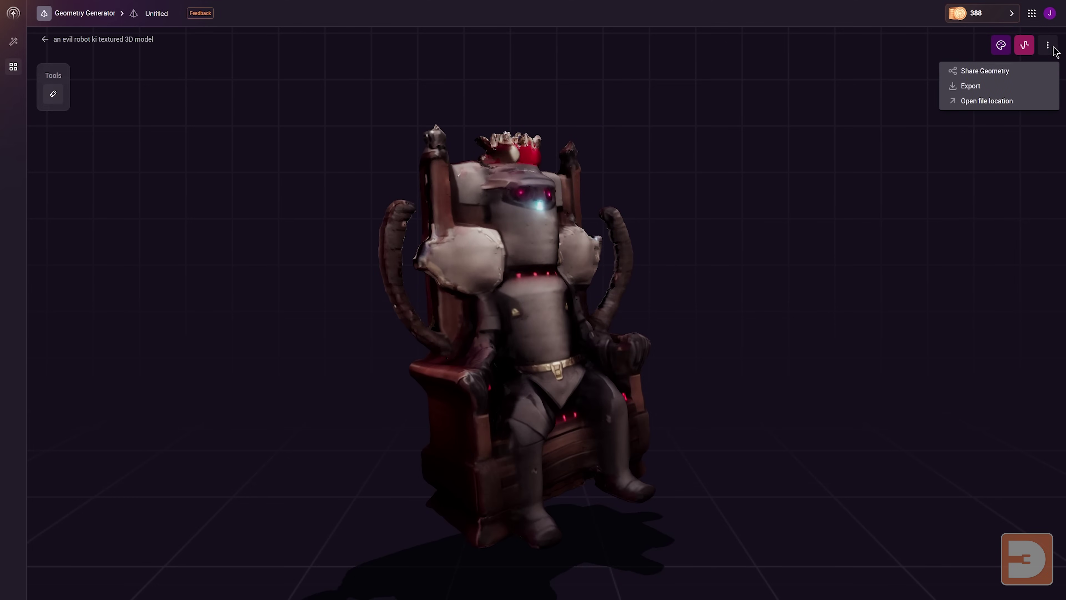
{"action": "left_click", "coordinate": [975, 86]}
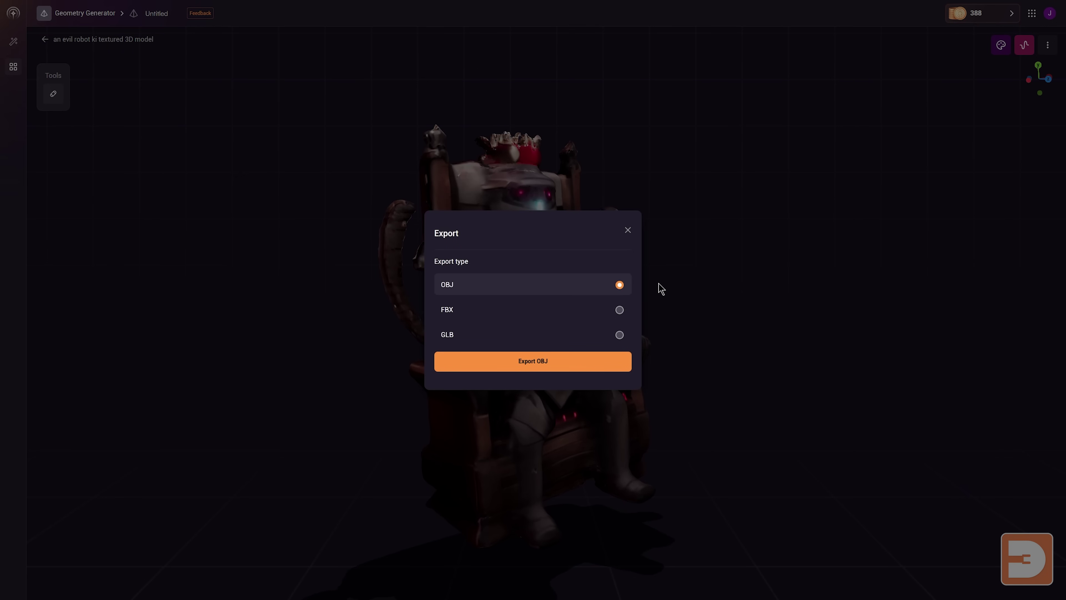
{"action": "left_click", "coordinate": [571, 364]}
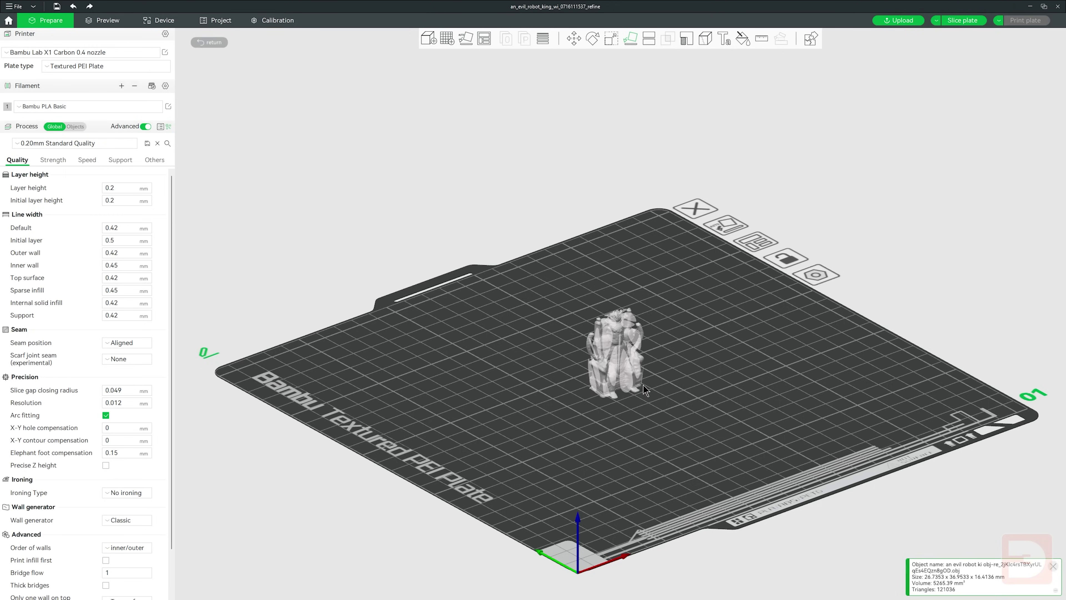
In Bambu Studio, scale the imported king and throne uniformly to about 120 mm tall.
{"action": "left_click", "coordinate": [607, 39]}
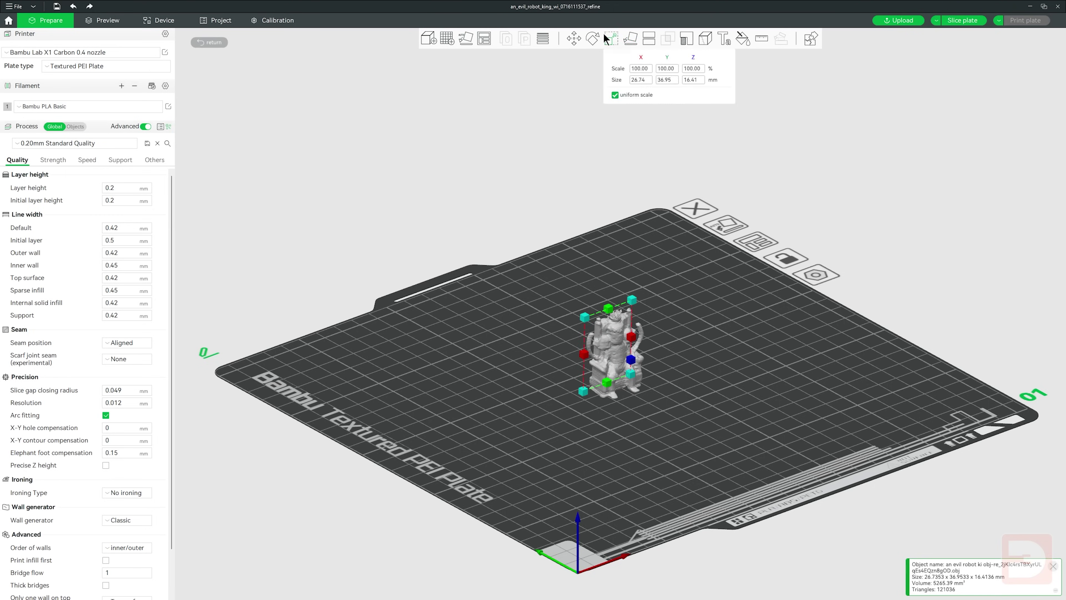
{"action": "type", "text": "150"}
{"action": "key", "text": "Return"}
{"action": "left_click", "coordinate": [742, 348]}
{"action": "scroll", "coordinate": [742, 348], "scroll_direction": "up", "scroll_amount": 5}
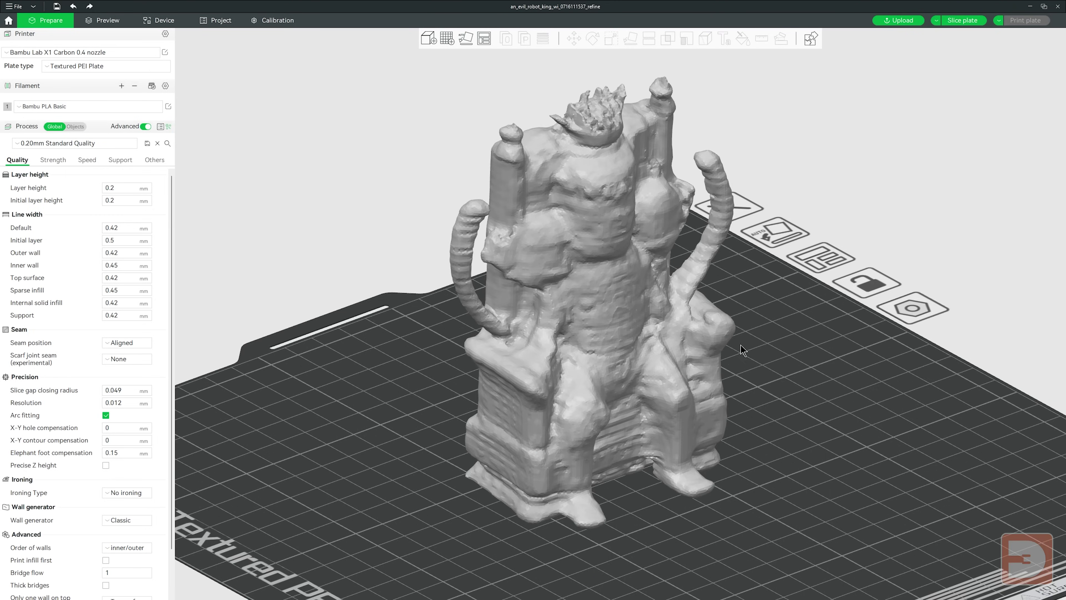
Examine the back of the throne, the king's front and the details of the crown.
{"action": "mouse_move", "coordinate": [772, 259]}
{"action": "left_mouse_down"}
{"action": "mouse_move", "coordinate": [710, 250]}
{"action": "mouse_move", "coordinate": [779, 251]}
{"action": "mouse_move", "coordinate": [757, 252]}
{"action": "left_mouse_up"}
{"action": "scroll", "coordinate": [602, 302], "scroll_direction": "up", "scroll_amount": 5}
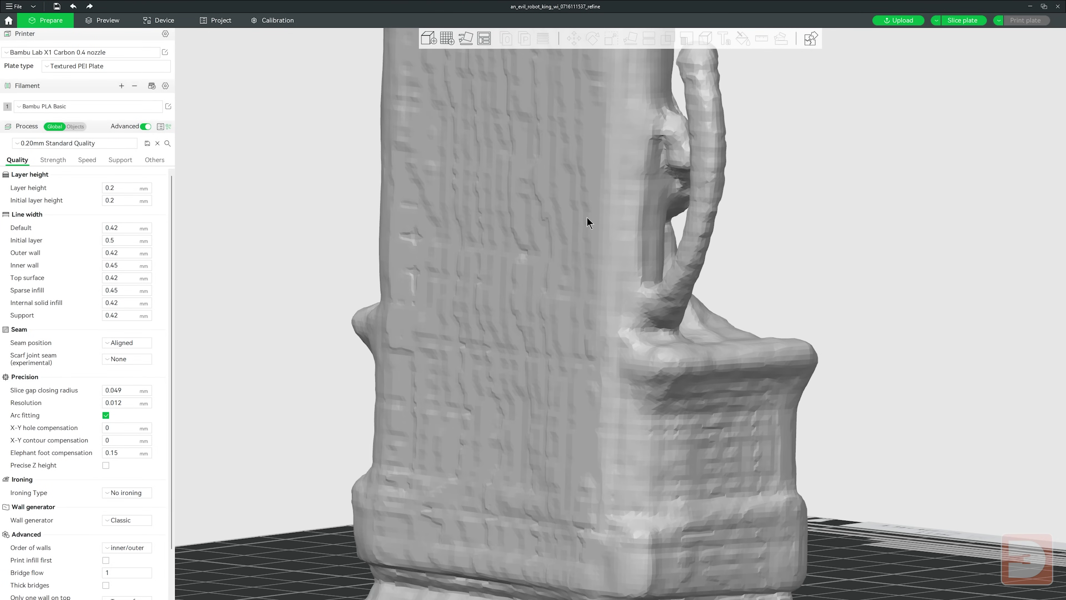
{"action": "scroll", "coordinate": [798, 200], "scroll_direction": "down", "scroll_amount": 8}
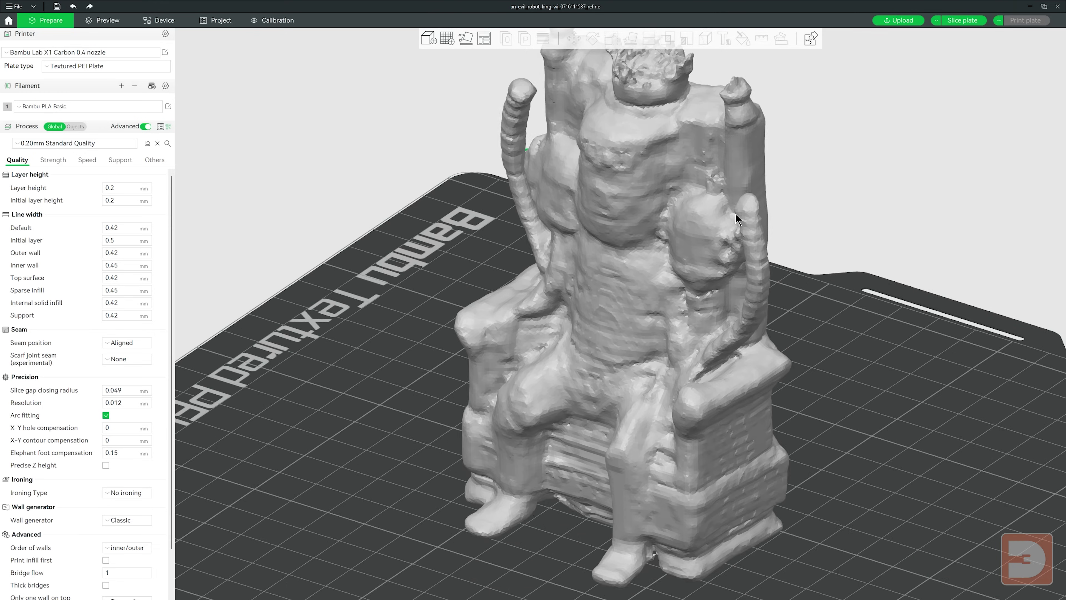
{"action": "left_click", "coordinate": [736, 213]}
{"action": "scroll", "coordinate": [721, 166], "scroll_direction": "up", "scroll_amount": 10}
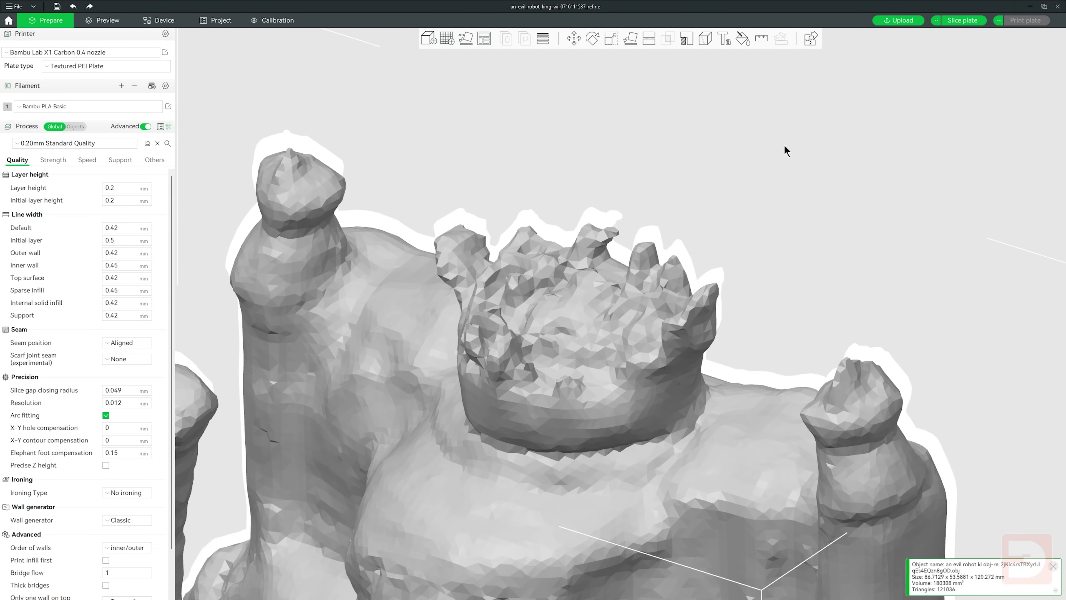
Slice the king and throne, check the first two layers, and return to model preparation.
{"action": "left_click_drag", "start_coordinate": [784, 145], "coordinate": [786, 169]}
{"action": "scroll", "coordinate": [786, 169], "scroll_direction": "down", "scroll_amount": 10}
{"action": "right_click_drag", "start_coordinate": [863, 370], "coordinate": [865, 204]}
{"action": "key", "text": "ctrl+r"}
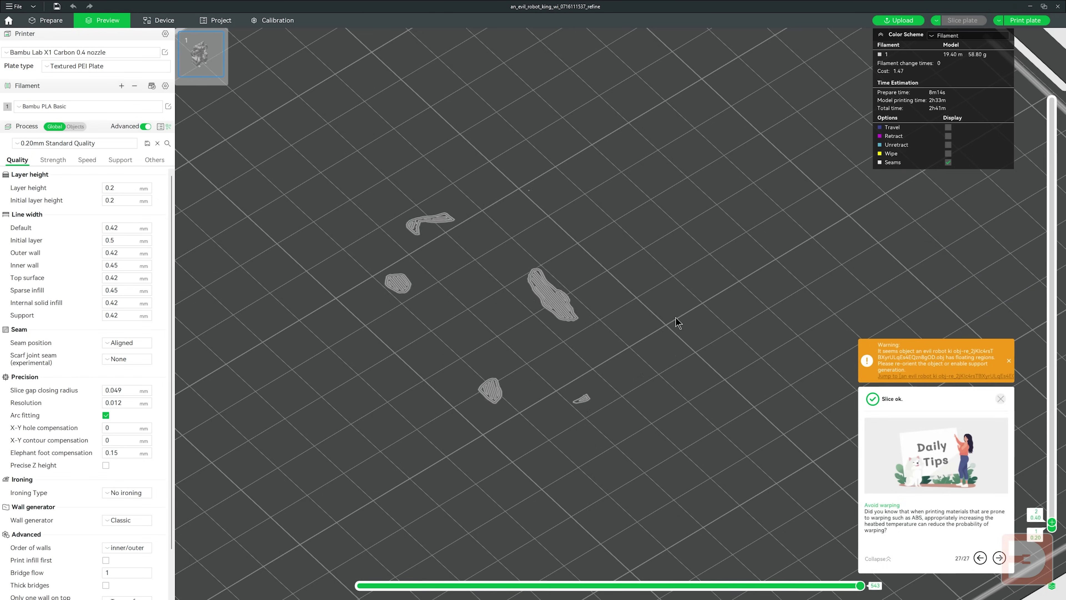
{"action": "left_click", "coordinate": [49, 21]}
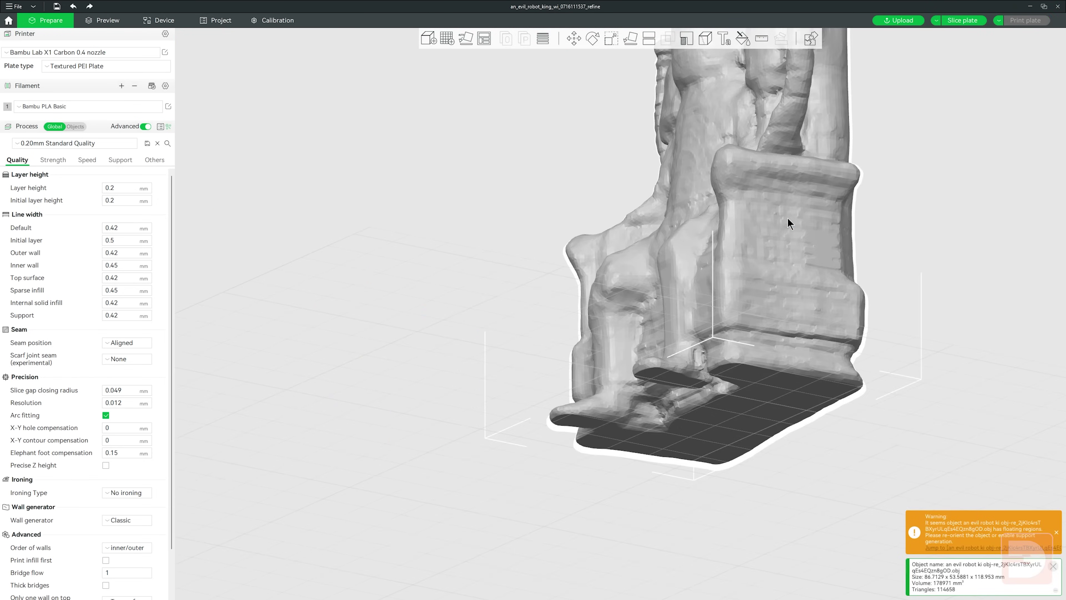
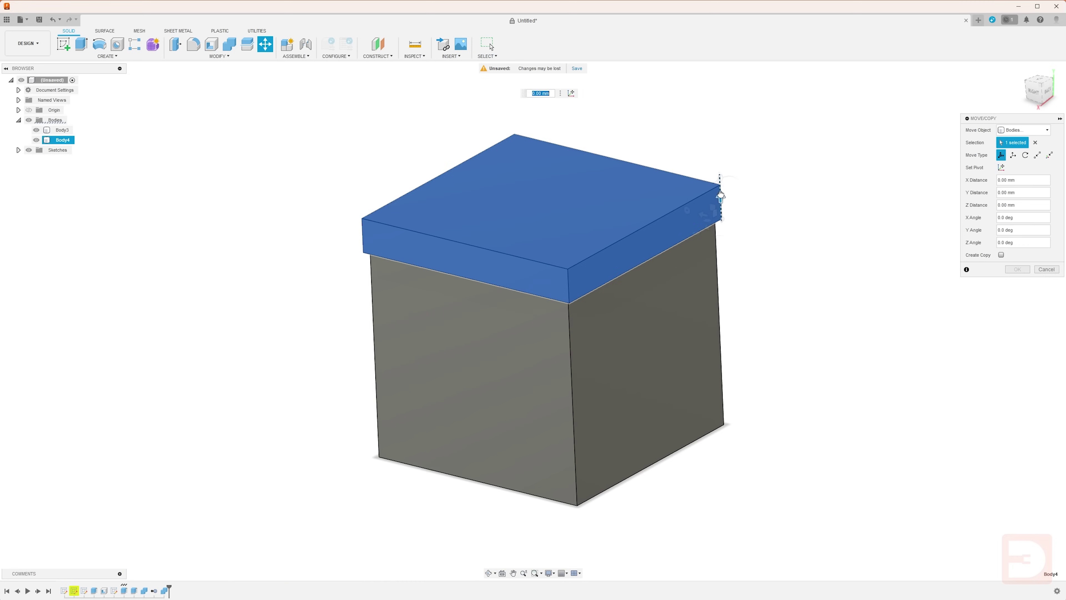
In Fusion, move the thin block on top of the box upwards along the vertical axis.
{"action": "mouse_move", "coordinate": [721, 191]}
{"action": "left_mouse_down"}
{"action": "mouse_move", "coordinate": [723, 113]}
{"action": "mouse_move", "coordinate": [719, 179]}
{"action": "left_mouse_up"}
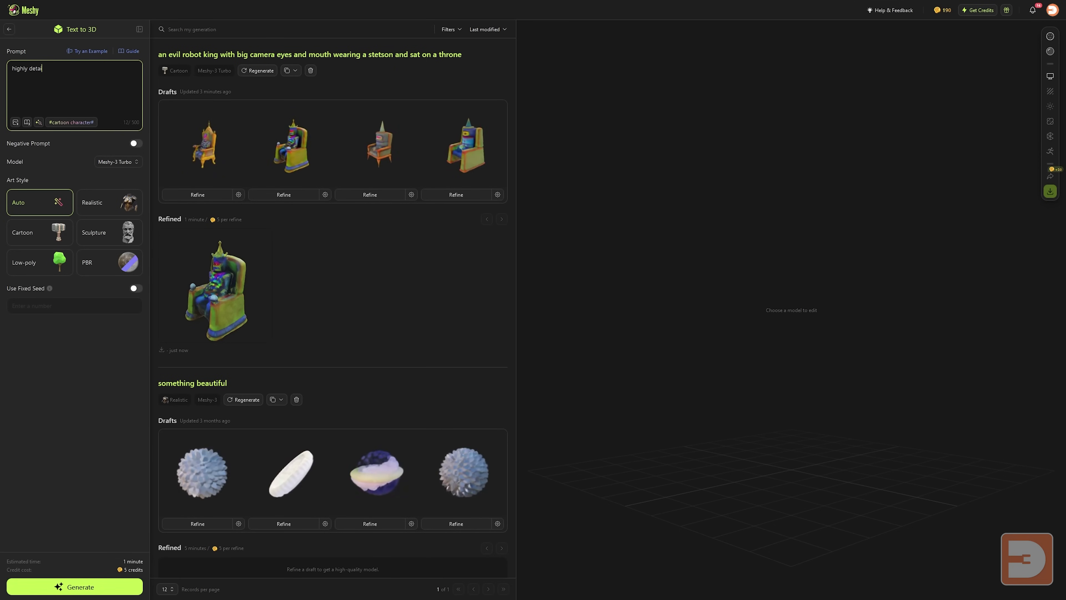
In Meshy, generate drafts from the prompt "highly detailed textured tree stump with flat base".
{"action": "type", "text": "d textured tree s"}
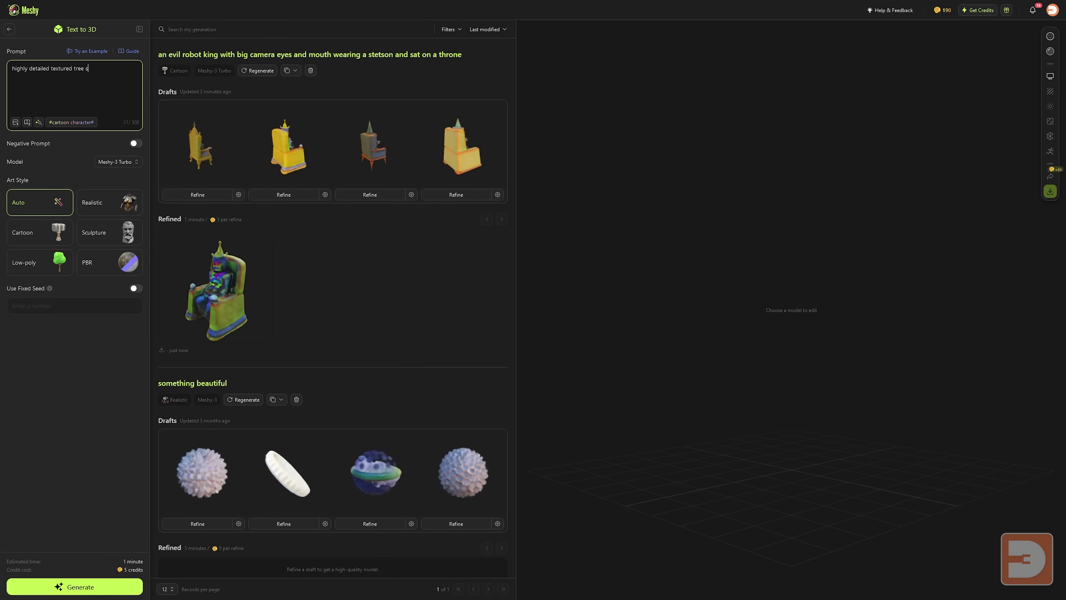
{"action": "type", "text": "tump with flat base"}
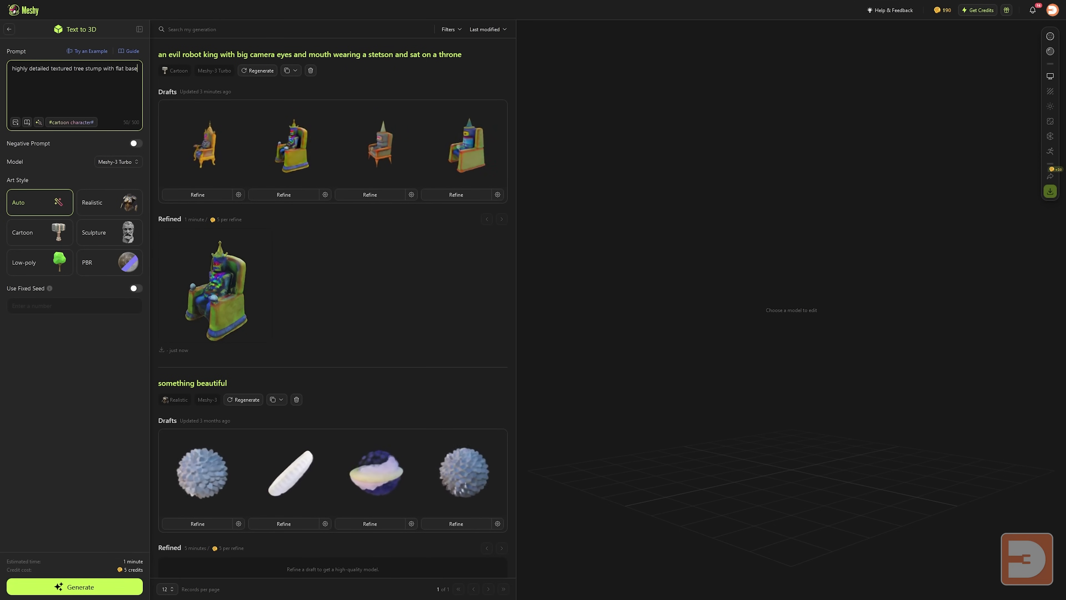
{"action": "left_click", "coordinate": [77, 586]}
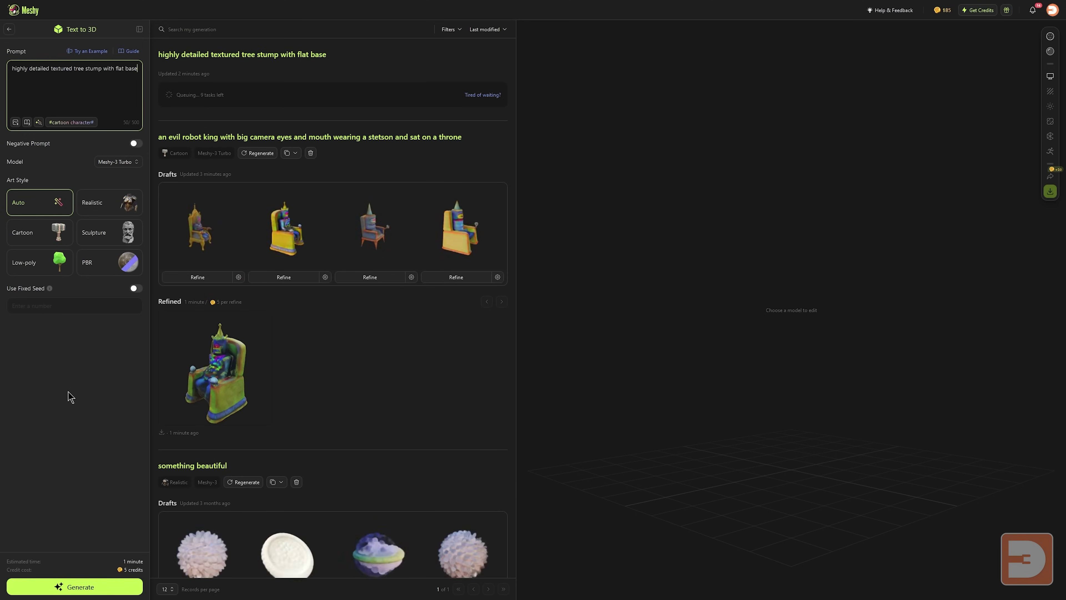
Compare the stump drafts, refine the third one with the spreading roots, and inspect the refined model.
{"action": "left_click", "coordinate": [288, 148]}
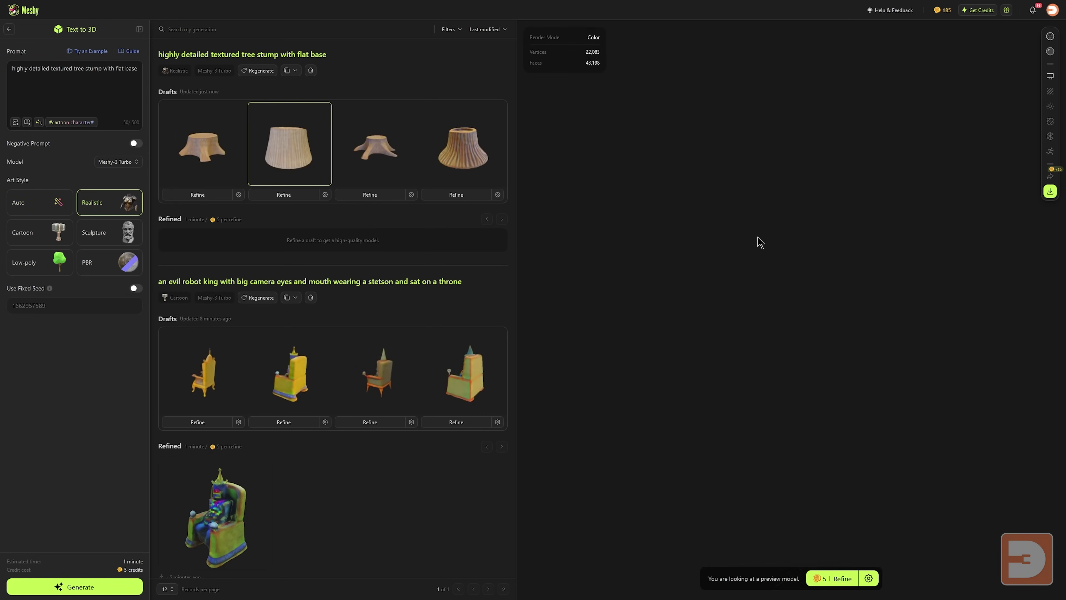
{"action": "left_click", "coordinate": [463, 145]}
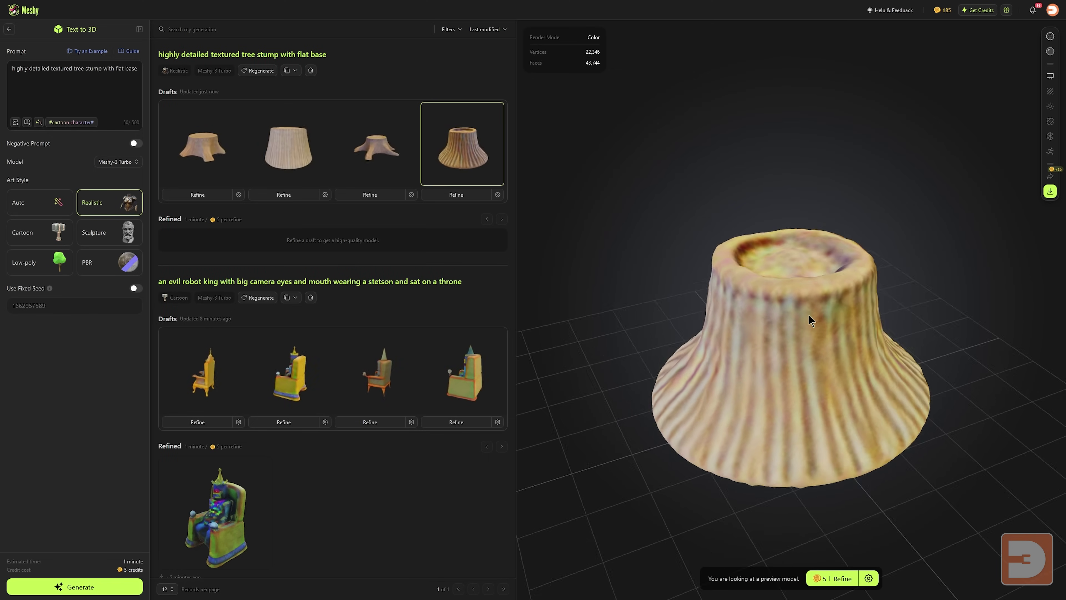
{"action": "left_click", "coordinate": [382, 151]}
{"action": "left_click_drag", "start_coordinate": [812, 395], "coordinate": [928, 397]}
{"action": "left_click", "coordinate": [370, 194]}
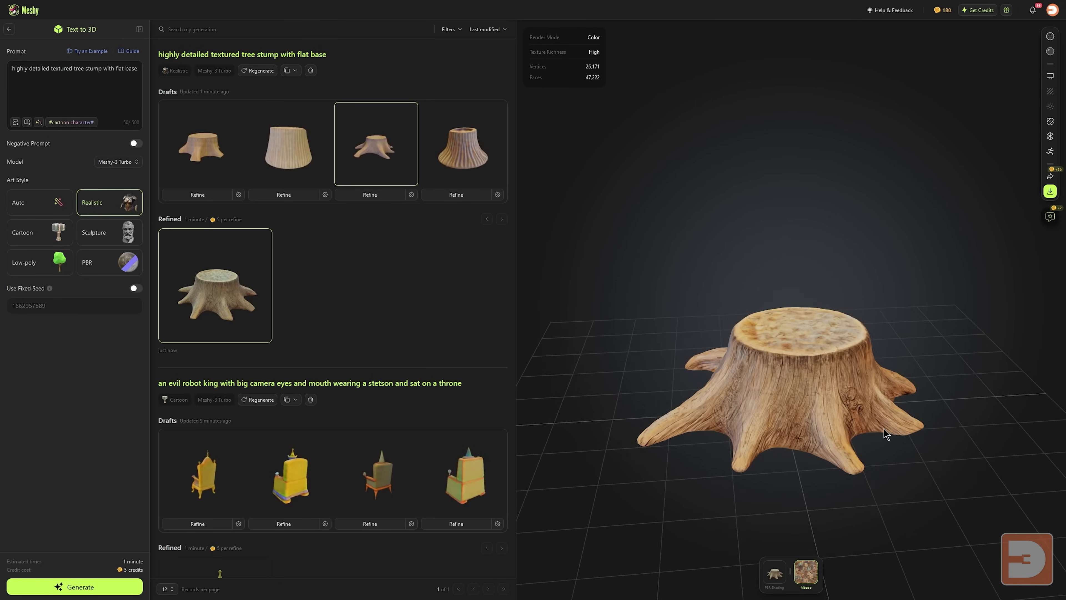
{"action": "left_click_drag", "start_coordinate": [884, 433], "coordinate": [787, 409]}
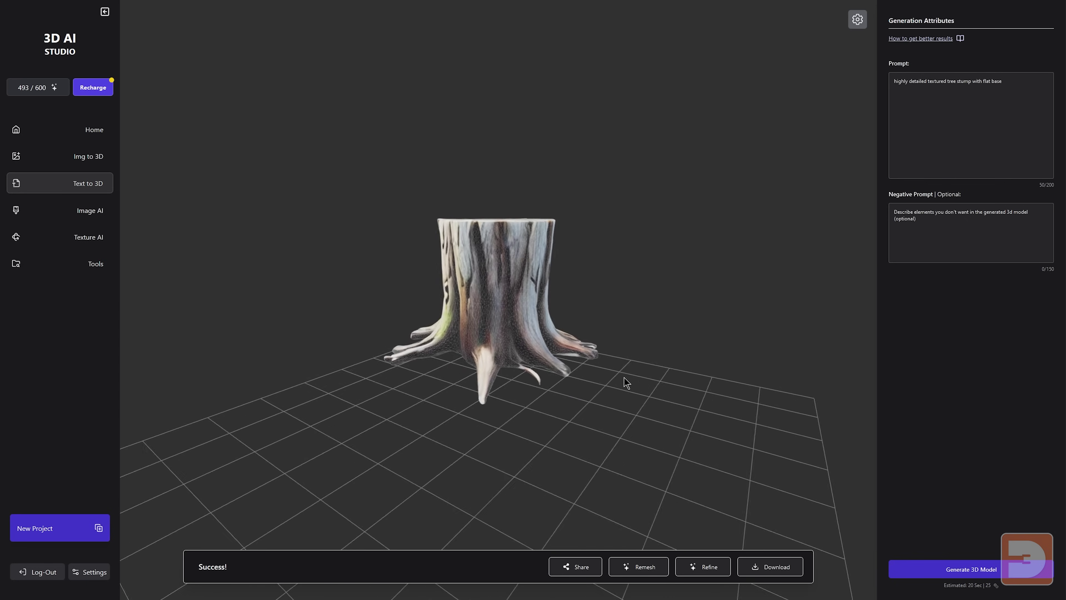
In 3D AI Studio, examine the generated tree stump, refine it, and inspect the refined model.
{"action": "left_click_drag", "start_coordinate": [600, 382], "coordinate": [496, 414]}
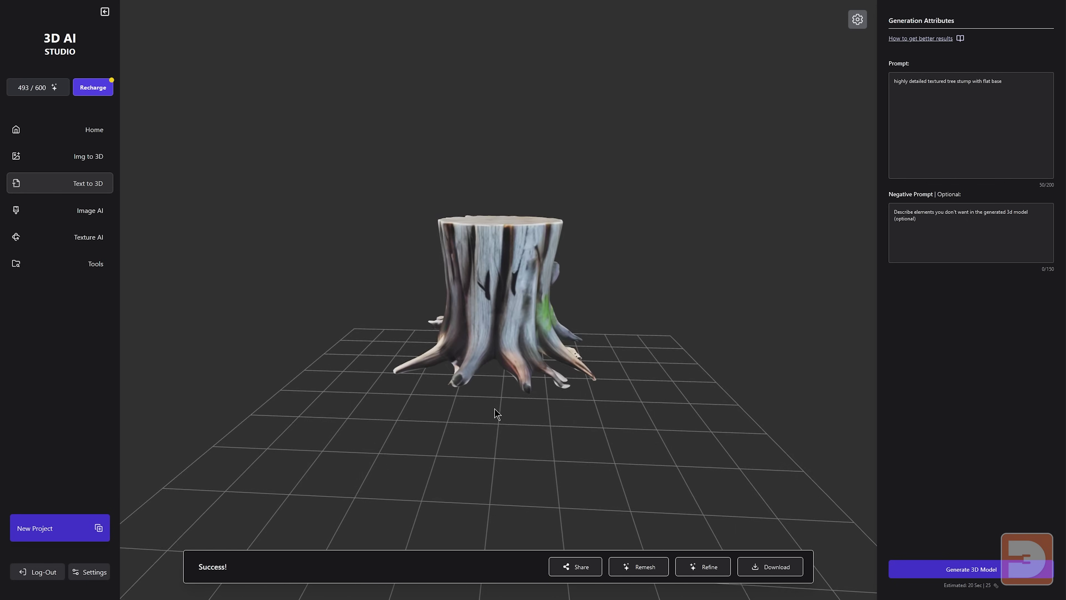
{"action": "left_click", "coordinate": [703, 567]}
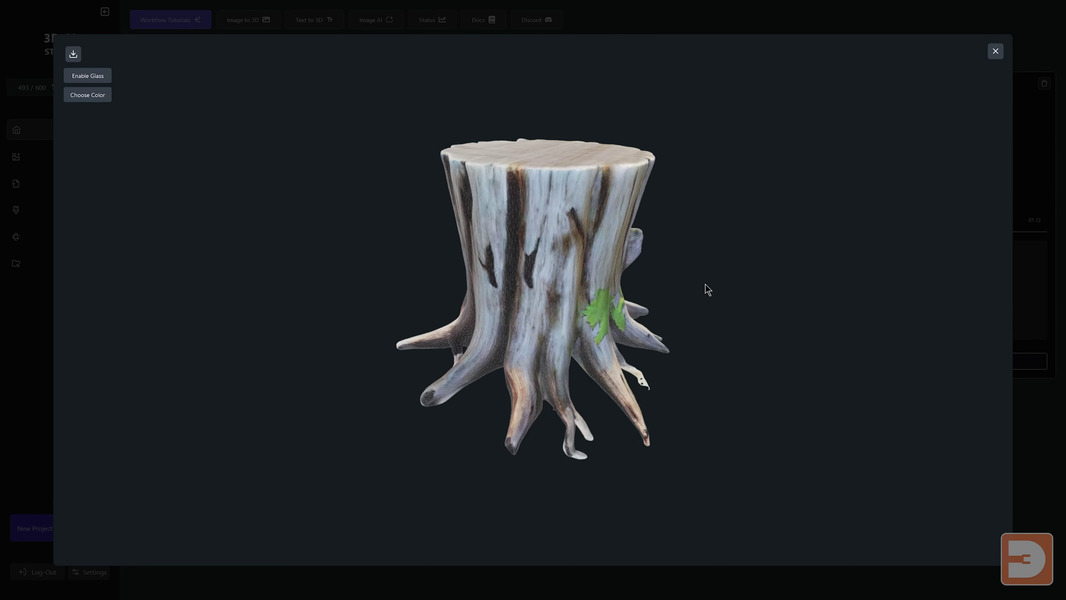
{"action": "left_click_drag", "start_coordinate": [680, 282], "coordinate": [647, 286]}
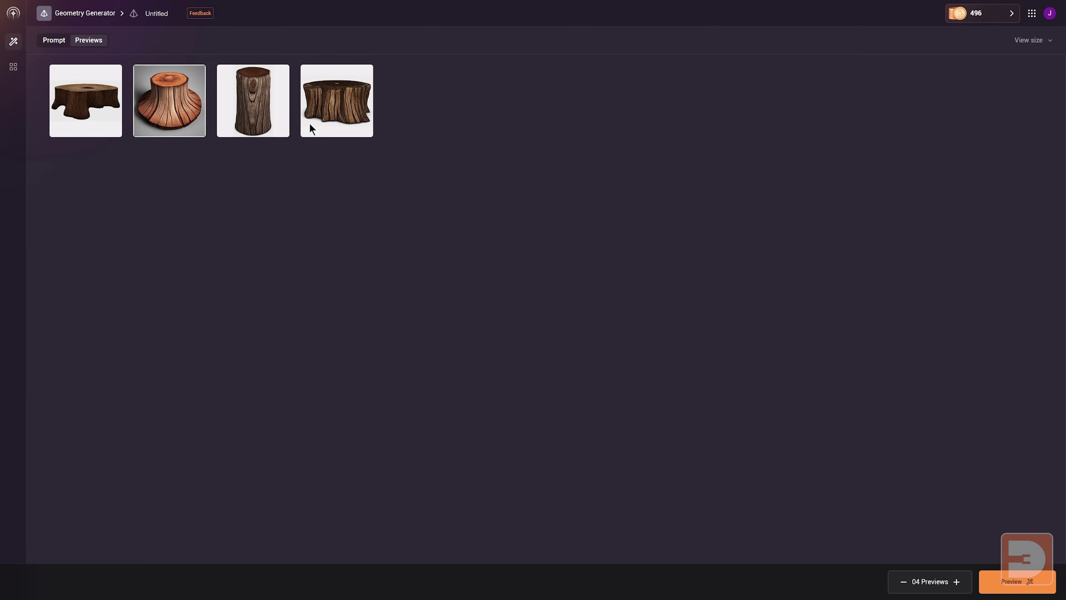
In Geometry Generator, generate the geometry from the fourth preview, the wide stump, and inspect the textured model.
{"action": "left_click", "coordinate": [336, 122]}
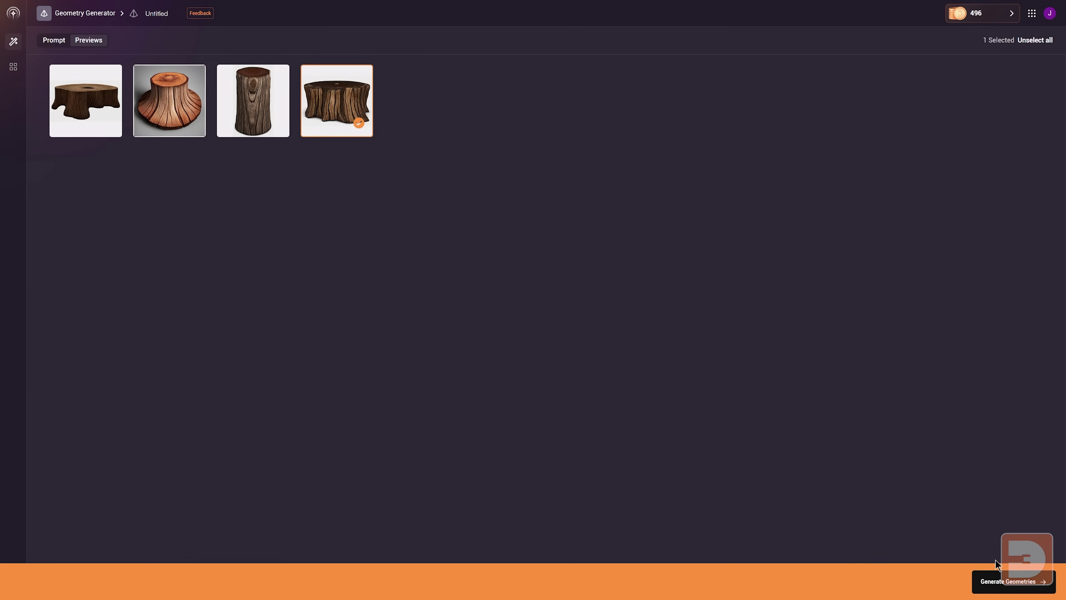
{"action": "left_click", "coordinate": [1008, 581]}
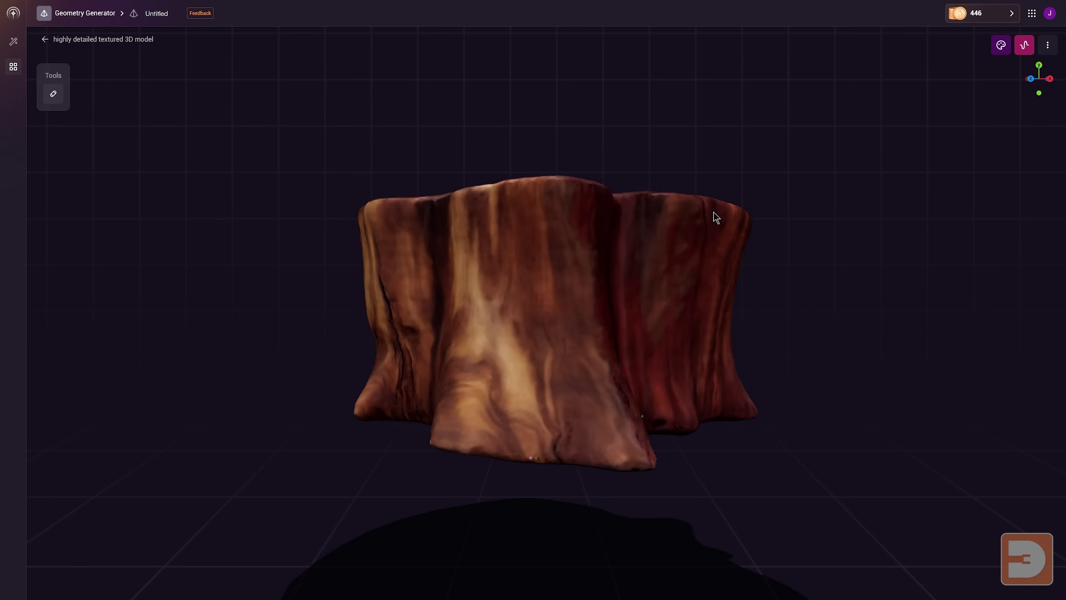
{"action": "left_click_drag", "start_coordinate": [682, 221], "coordinate": [709, 237]}
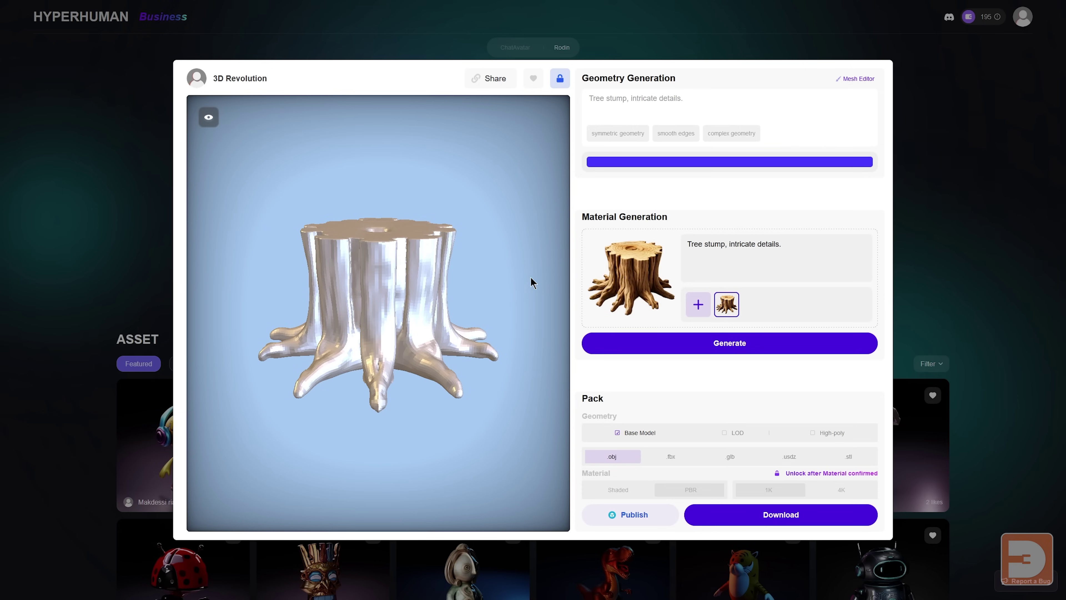
In Rodin, examine the generated tree stump from several sides and open it in the mesh editor.
{"action": "left_click_drag", "start_coordinate": [471, 292], "coordinate": [295, 337]}
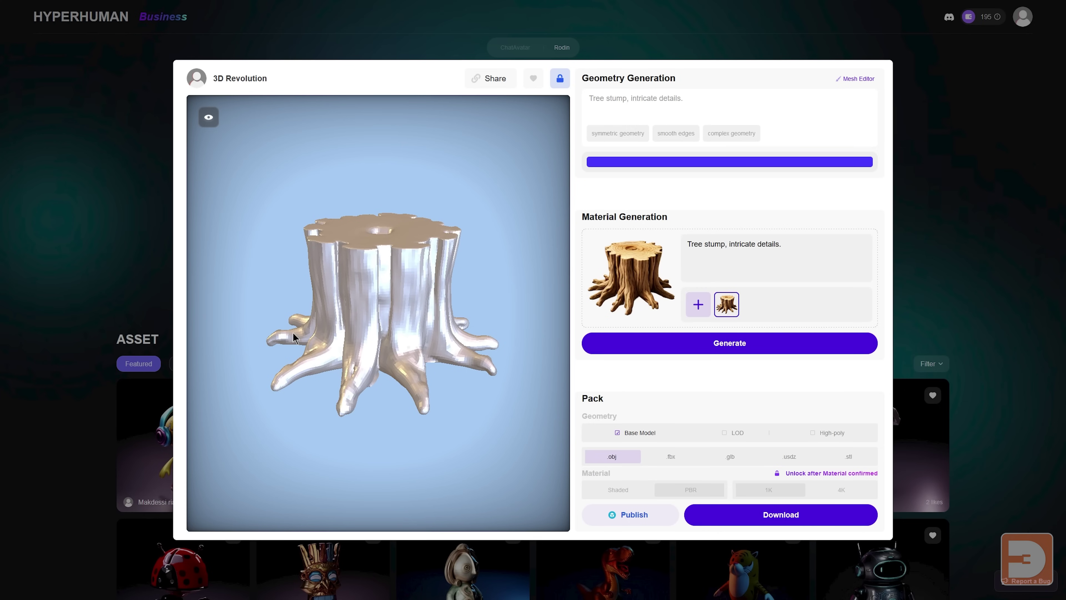
{"action": "left_click_drag", "start_coordinate": [292, 332], "coordinate": [413, 304]}
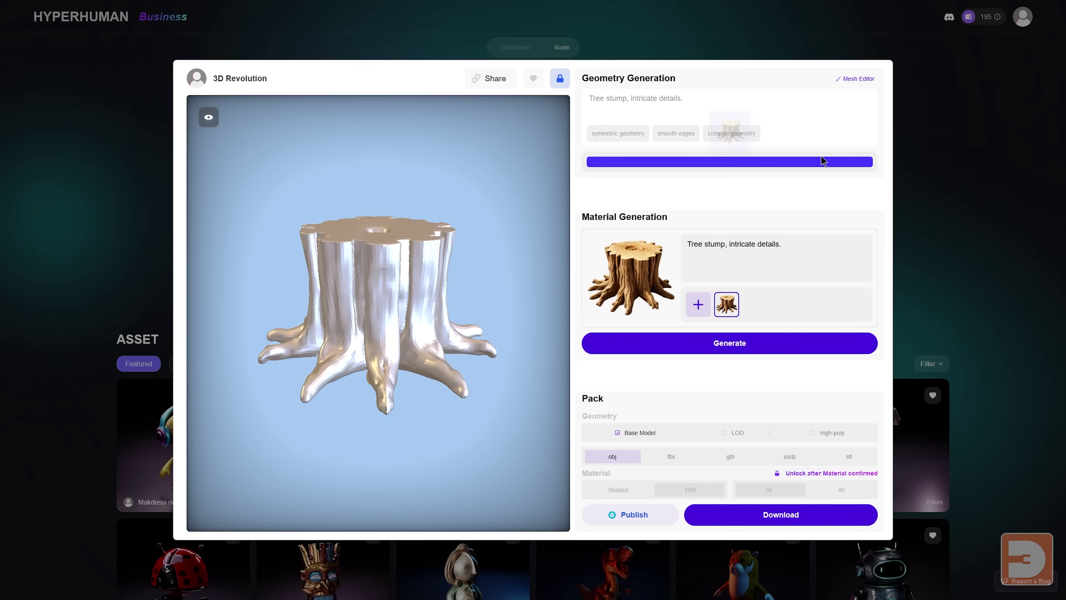
{"action": "left_click", "coordinate": [847, 80]}
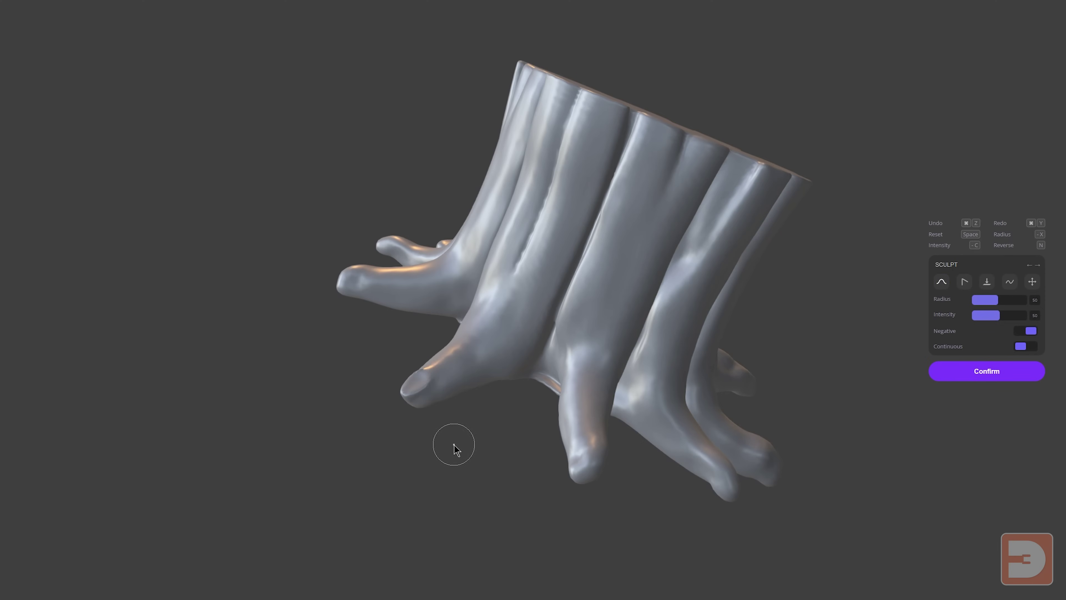
Sculpt raised bumps around the hole in the stump's top face with Negative switched off, and confirm the edit.
{"action": "left_click_drag", "start_coordinate": [458, 466], "coordinate": [797, 401]}
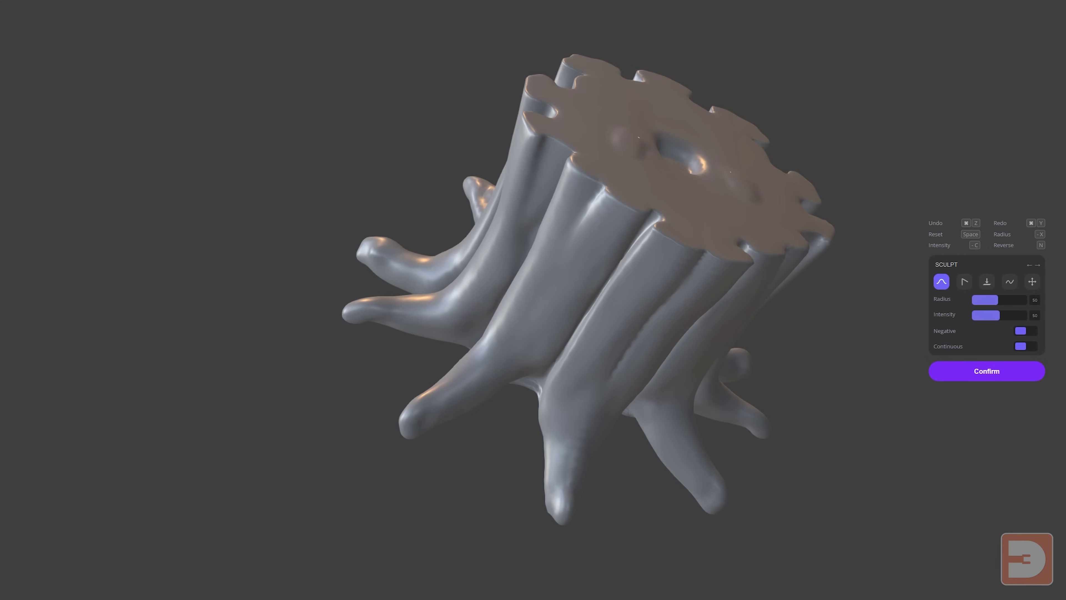
{"action": "mouse_move", "coordinate": [808, 113]}
{"action": "left_mouse_down"}
{"action": "mouse_move", "coordinate": [819, 109]}
{"action": "mouse_move", "coordinate": [792, 179]}
{"action": "left_mouse_up"}
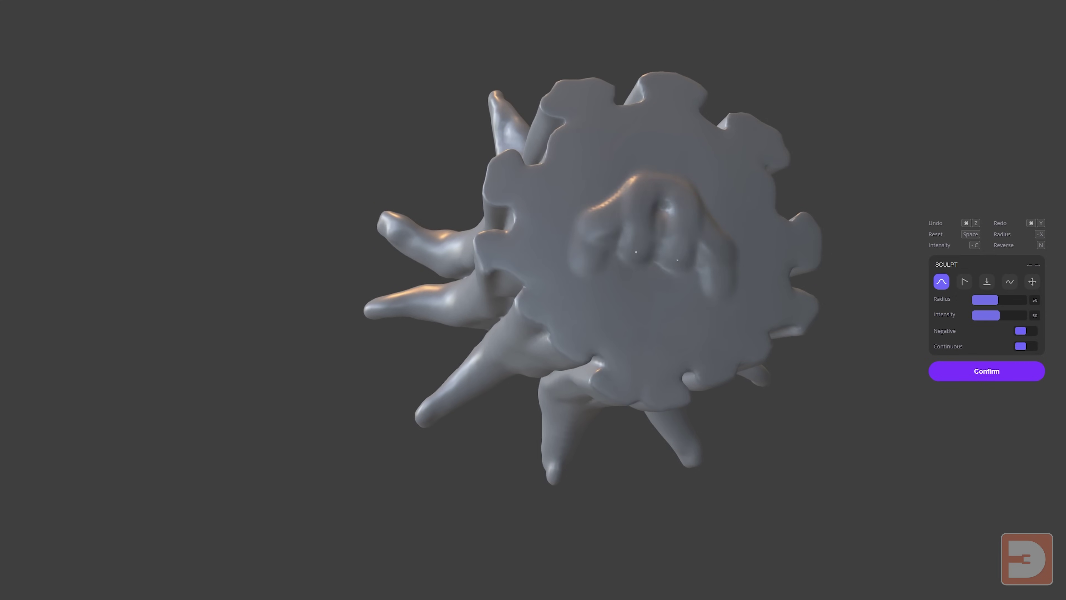
{"action": "left_click_drag", "start_coordinate": [859, 194], "coordinate": [816, 108]}
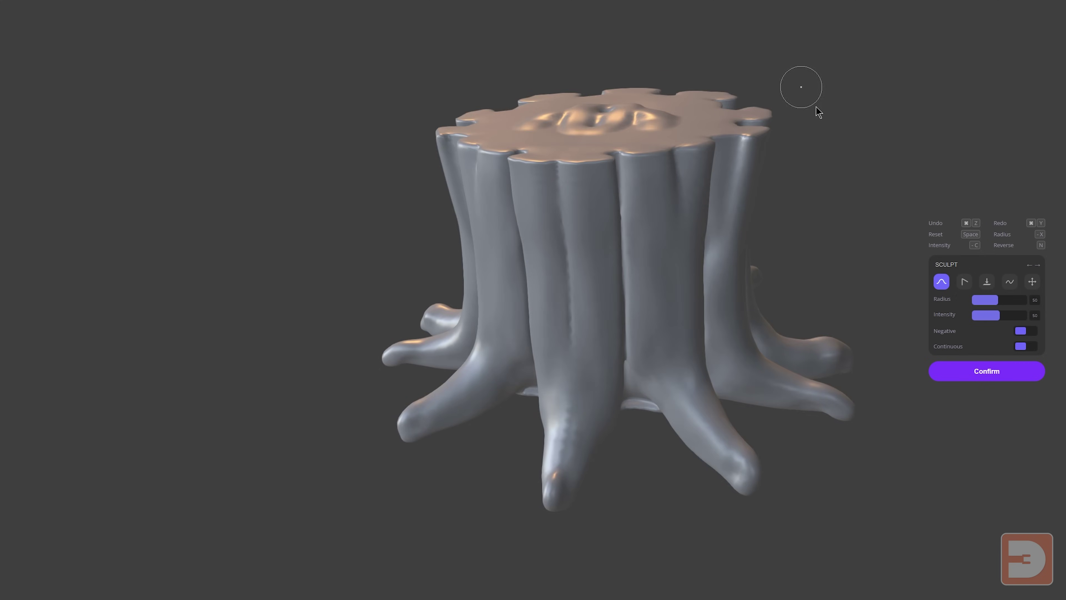
{"action": "left_click", "coordinate": [987, 371]}
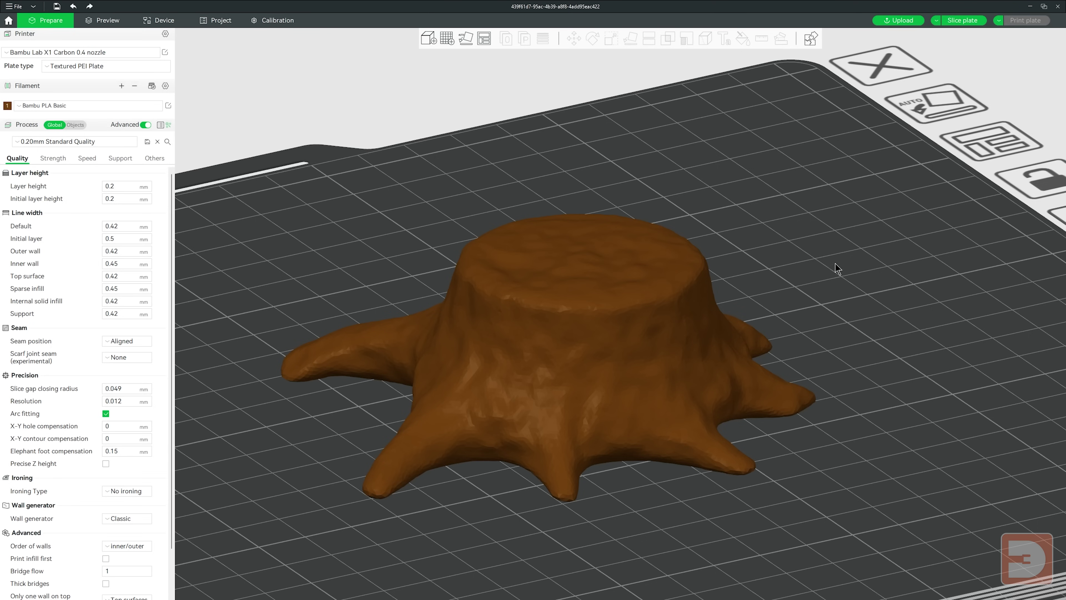
Slice the plate with the low, wide stump and step up through its layers in the preview.
{"action": "left_click_drag", "start_coordinate": [836, 263], "coordinate": [898, 256]}
{"action": "left_click_drag", "start_coordinate": [832, 328], "coordinate": [966, 65]}
{"action": "left_click", "coordinate": [962, 20]}
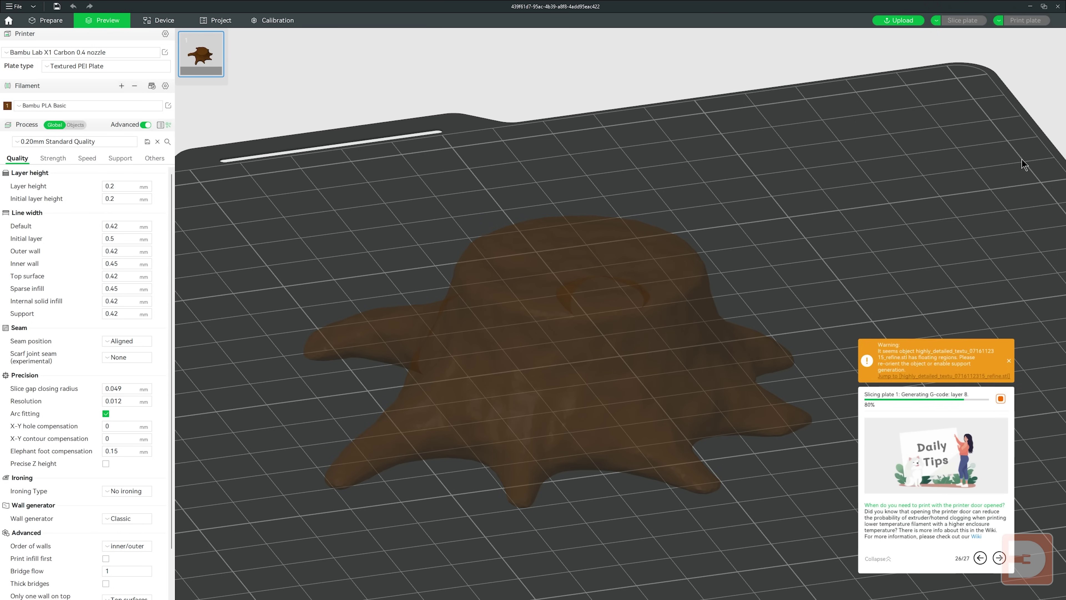
{"action": "left_click_drag", "start_coordinate": [1051, 100], "coordinate": [1047, 4]}
{"action": "key", "text": "Up"}
{"action": "key", "text": "Up"}
{"action": "key", "text": "Up"}
{"action": "key", "text": "Up"}
{"action": "key", "text": "Up"}
{"action": "key", "text": "Up"}
{"action": "key", "text": "Up"}
{"action": "key", "text": "Up"}
{"action": "key", "text": "Up"}
{"action": "key", "text": "Up"}
{"action": "key", "text": "Up"}
{"action": "key", "text": "Up"}
{"action": "key", "text": "Up"}
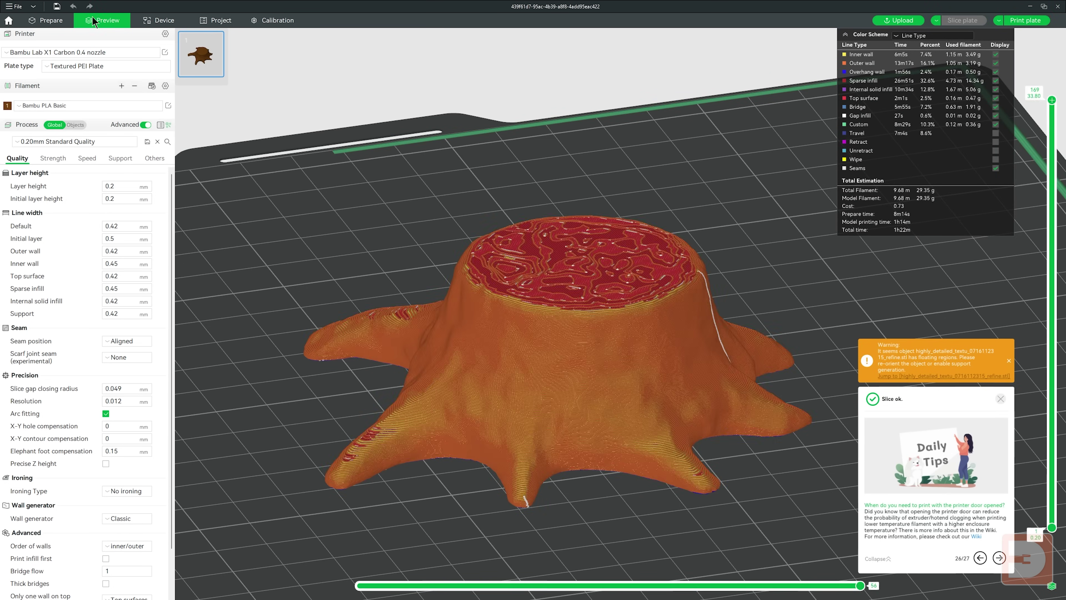
Cut off the underside of the low stump with a planar cut at 3.37 mm height, keeping only the upper part placed on the cut.
{"action": "key", "text": "ctrl+Tab"}
{"action": "left_click", "coordinate": [590, 295]}
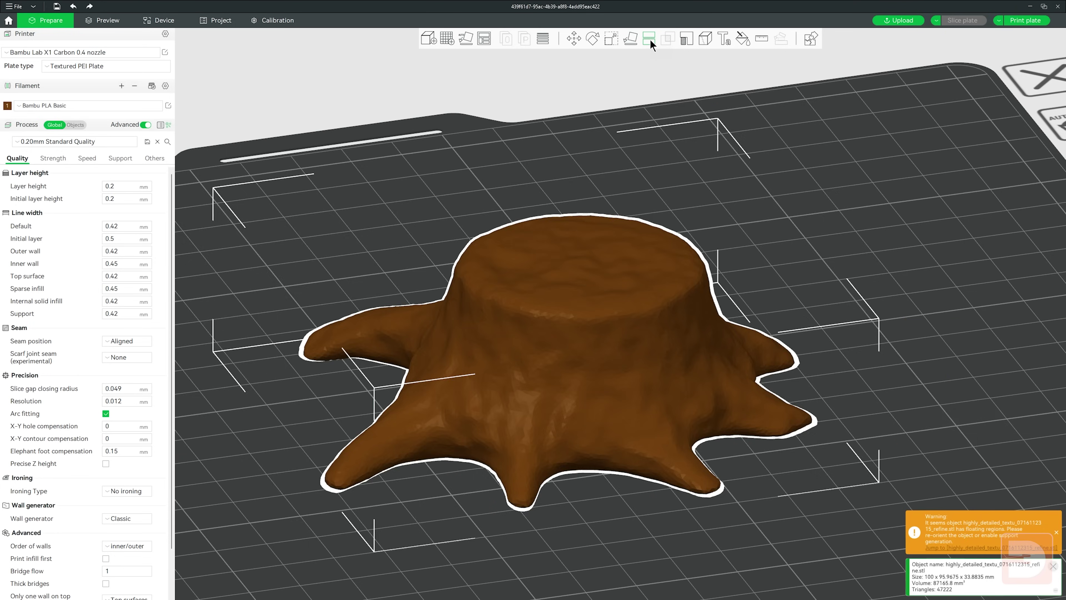
{"action": "left_click", "coordinate": [650, 42]}
{"action": "left_click_drag", "start_coordinate": [925, 193], "coordinate": [924, 180]}
{"action": "left_click_drag", "start_coordinate": [565, 290], "coordinate": [566, 340]}
{"action": "left_click_drag", "start_coordinate": [832, 283], "coordinate": [832, 270]}
{"action": "left_click_drag", "start_coordinate": [564, 340], "coordinate": [564, 342]}
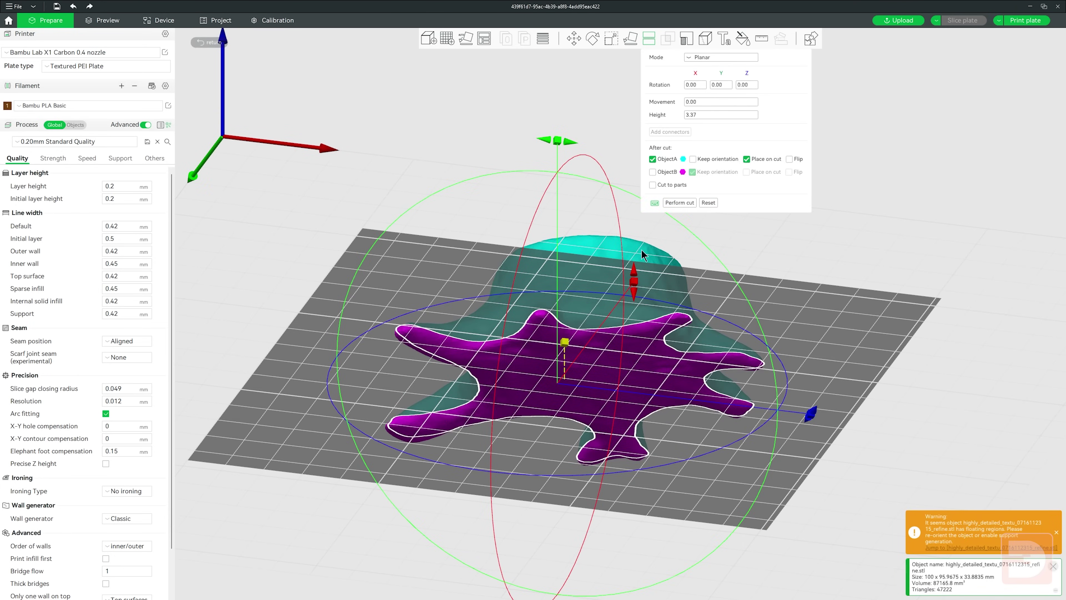
{"action": "left_click", "coordinate": [684, 204]}
Add a negative cylinder to the low stump, move it onto the trunk and scale it up to nearly the trunk's diameter.
{"action": "left_click_drag", "start_coordinate": [813, 213], "coordinate": [605, 253]}
{"action": "right_click", "coordinate": [607, 266]}
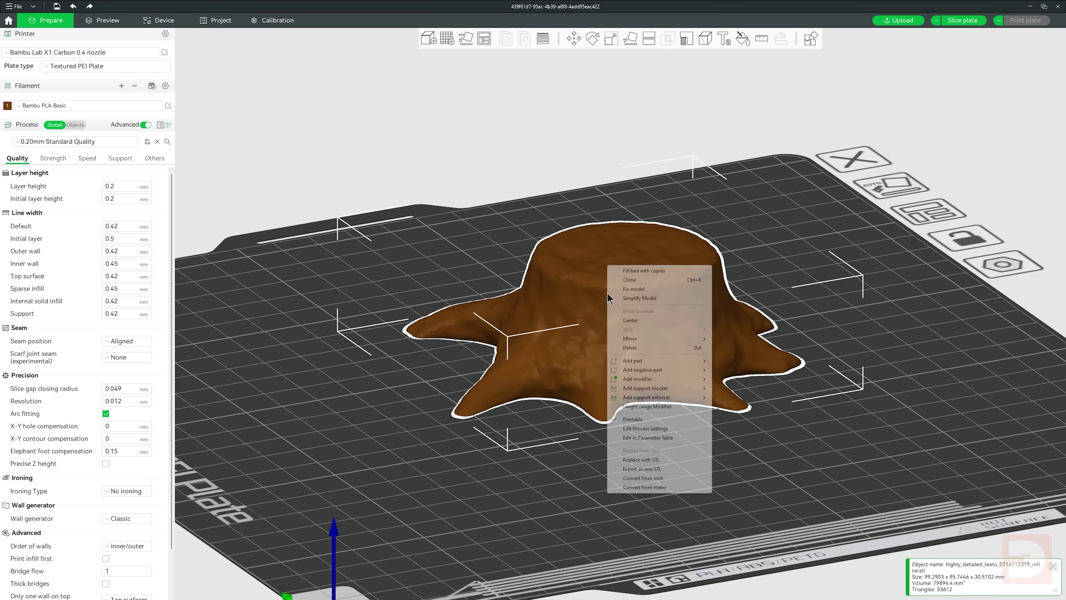
{"action": "mouse_move", "coordinate": [696, 373]}
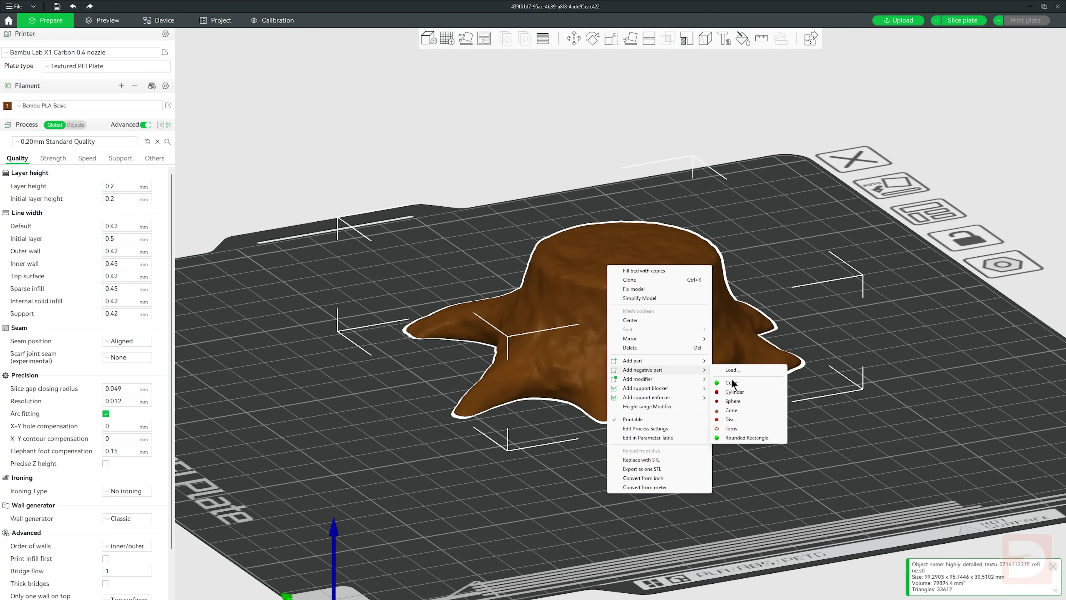
{"action": "left_click", "coordinate": [743, 389]}
{"action": "left_click_drag", "start_coordinate": [850, 415], "coordinate": [851, 438]}
{"action": "left_click_drag", "start_coordinate": [898, 399], "coordinate": [654, 338]}
{"action": "key", "text": "s"}
{"action": "left_click_drag", "start_coordinate": [686, 269], "coordinate": [752, 277]}
Centre the negative cylinder over the trunk and set its Z position to 55 mm.
{"action": "left_click", "coordinate": [573, 38]}
{"action": "left_click_drag", "start_coordinate": [776, 171], "coordinate": [666, 40]}
{"action": "left_click_drag", "start_coordinate": [709, 308], "coordinate": [704, 283]}
{"action": "left_click_drag", "start_coordinate": [576, 139], "coordinate": [575, 100]}
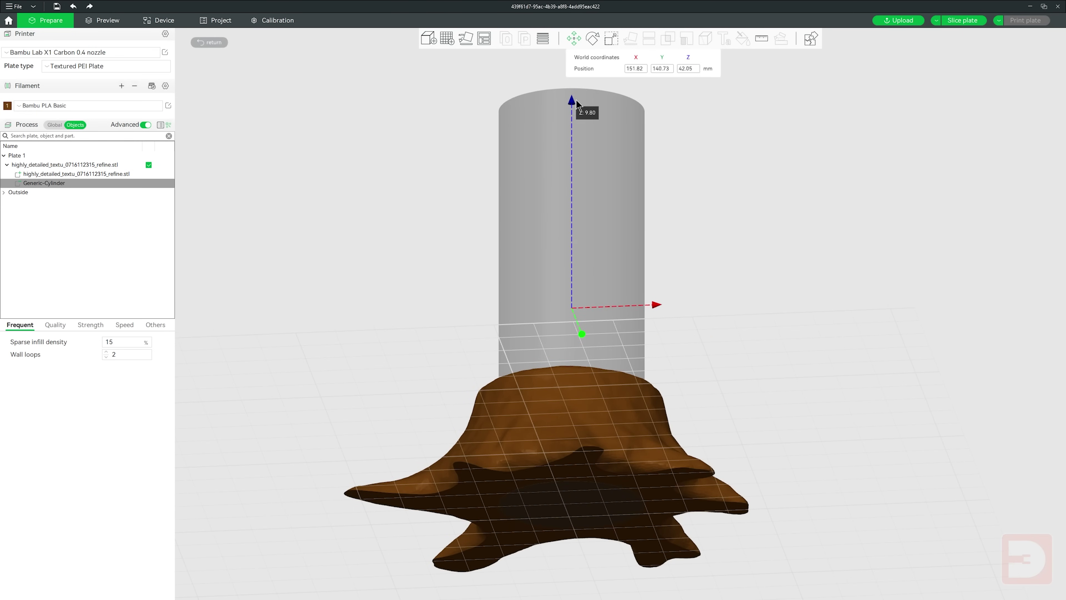
{"action": "double_click", "coordinate": [696, 68]}
{"action": "type", "text": "55"}
{"action": "key", "text": "Return"}
Slice the plate and inspect the cylindrical hollow in the low stump from above.
{"action": "left_click", "coordinate": [696, 202]}
{"action": "left_click_drag", "start_coordinate": [696, 201], "coordinate": [740, 268]}
{"action": "left_click", "coordinate": [962, 20]}
{"action": "left_click_drag", "start_coordinate": [756, 344], "coordinate": [803, 361]}
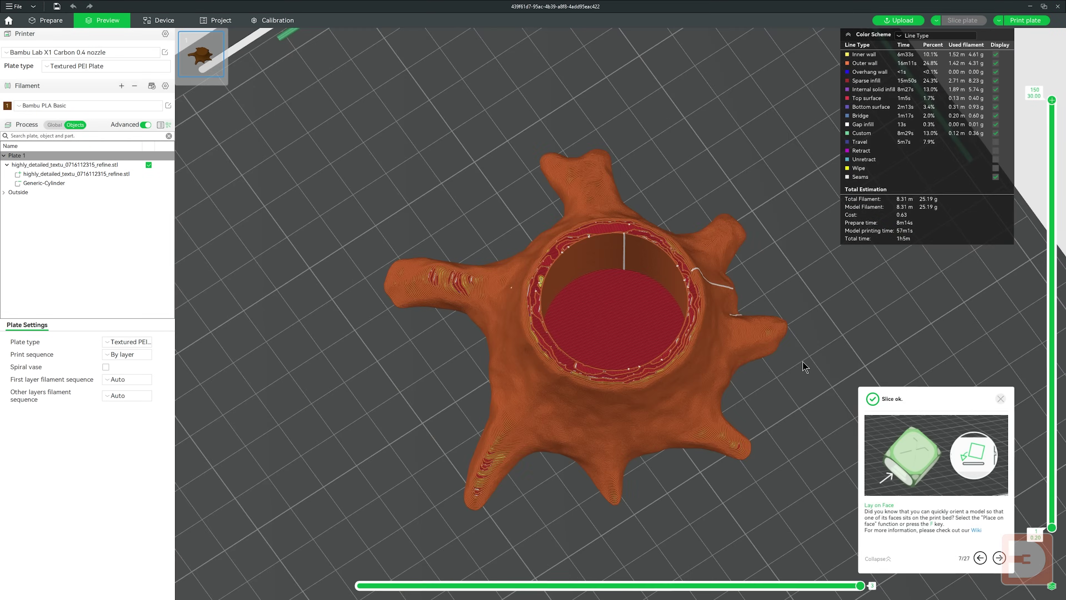
{"action": "key", "text": "Tab"}
Examine the tall stump's trunk, knot and thin roots from several sides.
{"action": "scroll", "coordinate": [819, 282], "scroll_direction": "up", "scroll_amount": 5}
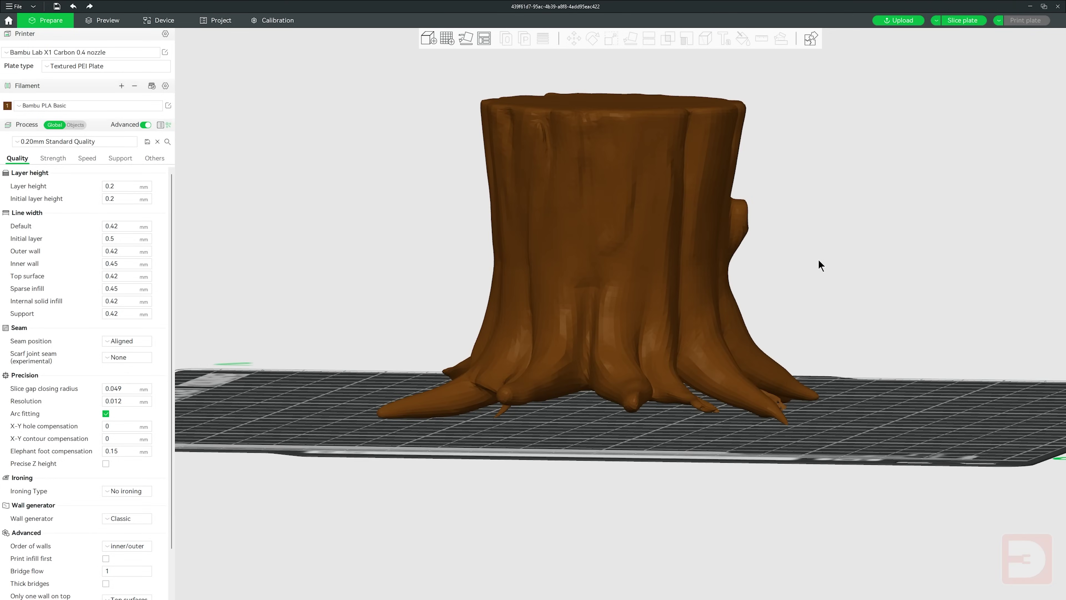
{"action": "left_click_drag", "start_coordinate": [831, 268], "coordinate": [497, 309]}
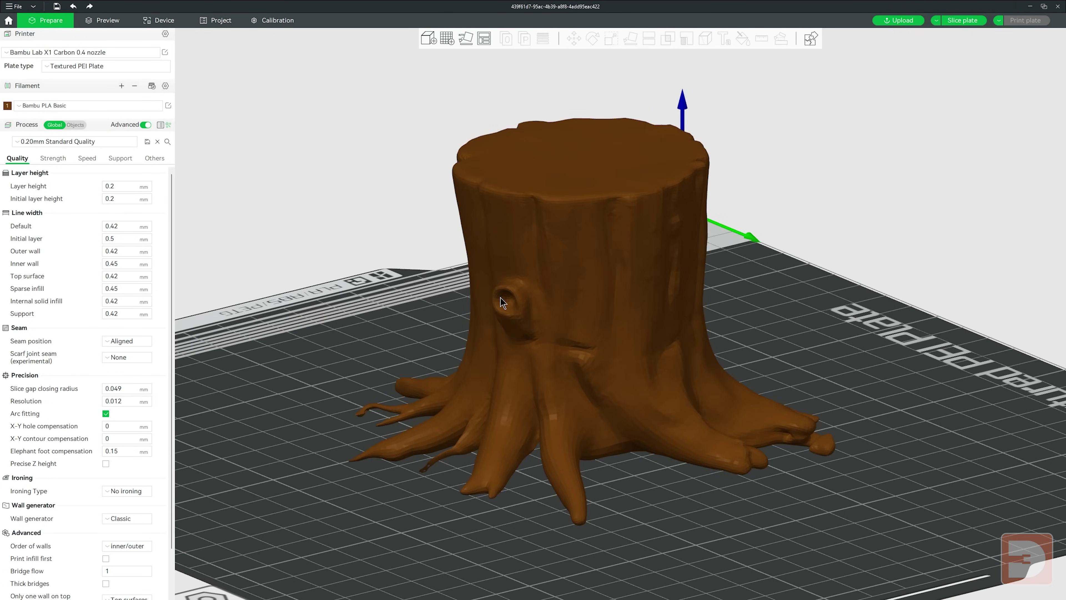
{"action": "left_click_drag", "start_coordinate": [671, 373], "coordinate": [571, 412]}
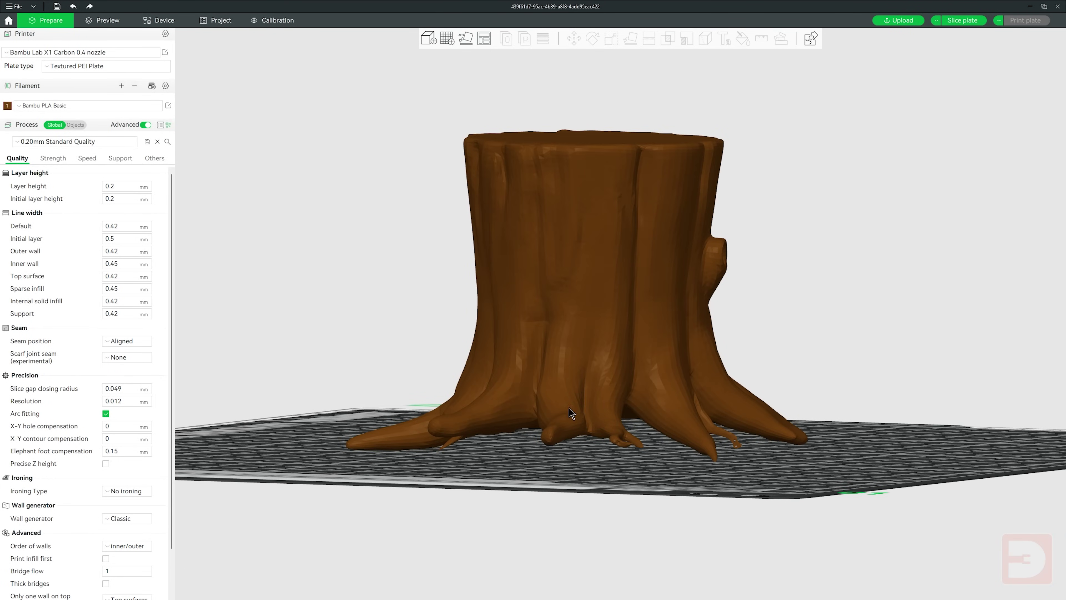
{"action": "left_click_drag", "start_coordinate": [869, 378], "coordinate": [724, 416]}
{"action": "left_click", "coordinate": [650, 460]}
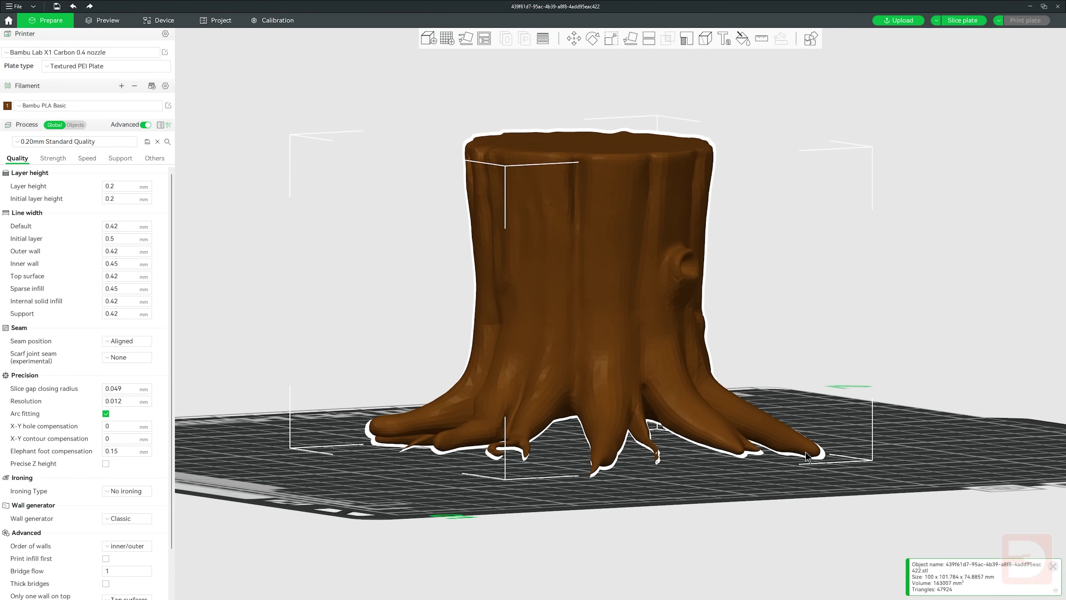
{"action": "left_click_drag", "start_coordinate": [893, 433], "coordinate": [785, 318]}
{"action": "left_click", "coordinate": [943, 430]}
Cut the thin roots off the tall stump with a planar cut just above the base, keeping only the upper part.
{"action": "left_click", "coordinate": [593, 123]}
{"action": "key", "text": "c"}
{"action": "left_click_drag", "start_coordinate": [594, 212], "coordinate": [611, 304]}
{"action": "left_click_drag", "start_coordinate": [902, 233], "coordinate": [909, 197]}
{"action": "mouse_move", "coordinate": [601, 308]}
{"action": "left_mouse_down"}
{"action": "mouse_move", "coordinate": [610, 285]}
{"action": "mouse_move", "coordinate": [601, 304]}
{"action": "left_mouse_up"}
{"action": "left_click", "coordinate": [680, 203]}
{"action": "key", "text": "3"}
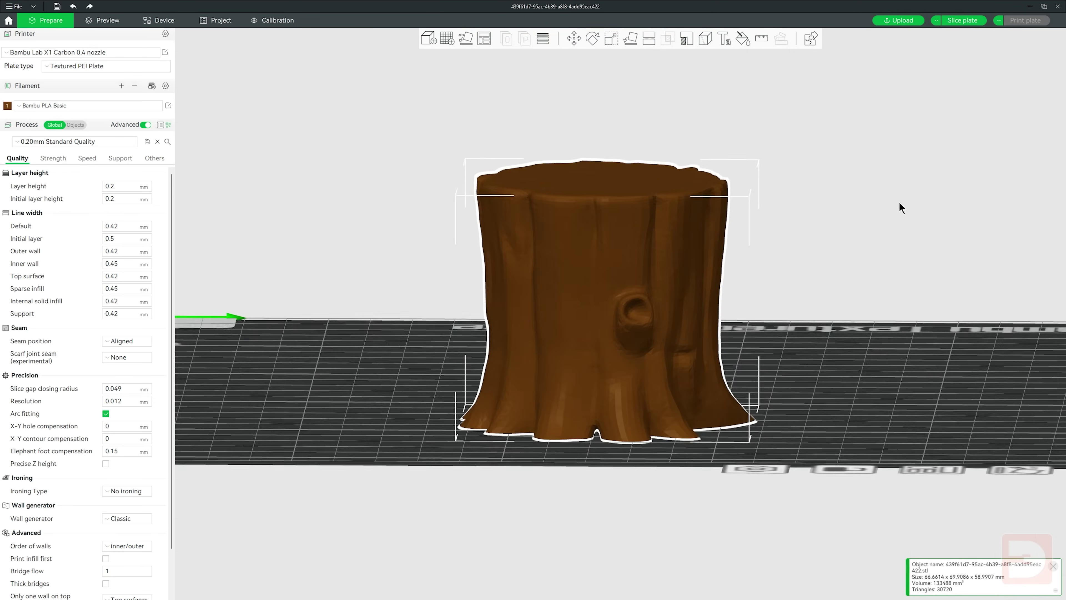
Add a cube part over the gap in the tall stump's underside and stretch it to about 41 by 17 mm.
{"action": "key", "text": "1"}
{"action": "scroll", "coordinate": [830, 212], "scroll_direction": "up", "scroll_amount": 3}
{"action": "right_click", "coordinate": [590, 201]}
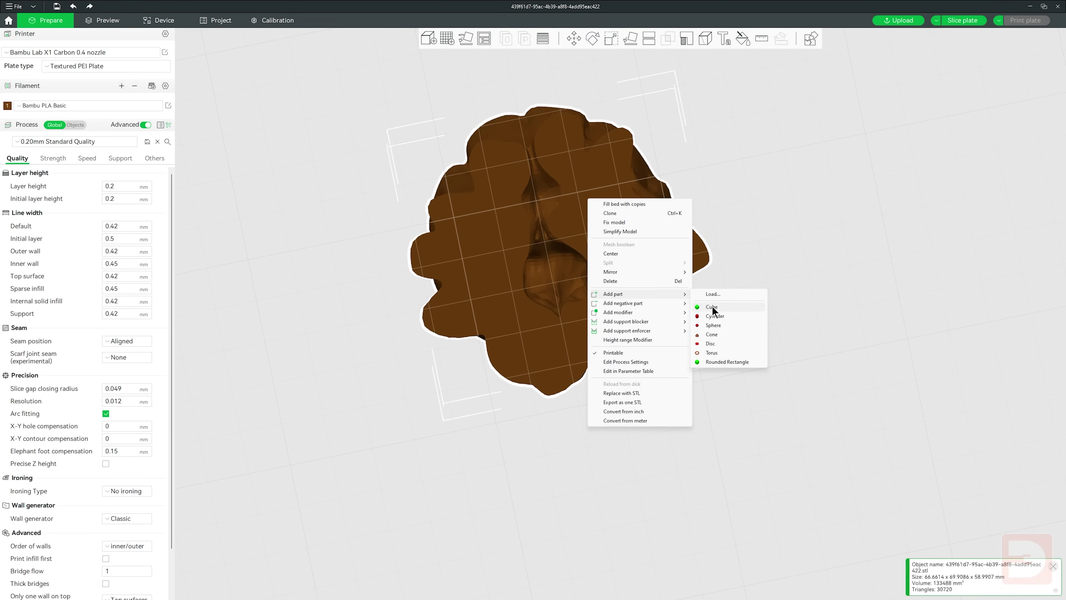
{"action": "left_click", "coordinate": [713, 307]}
{"action": "key", "text": "s"}
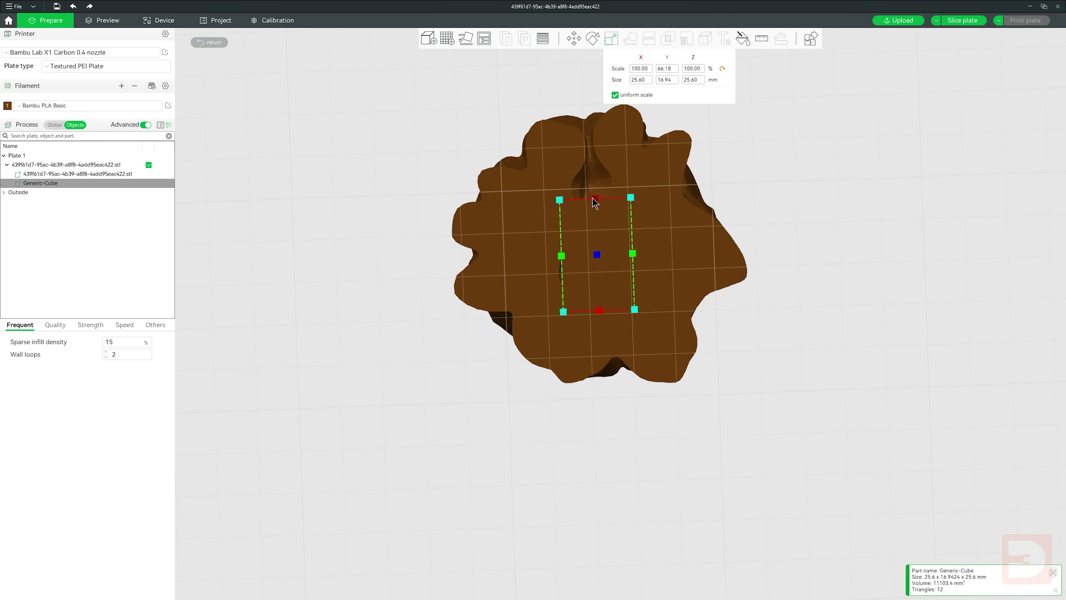
{"action": "left_click_drag", "start_coordinate": [595, 206], "coordinate": [588, 178]}
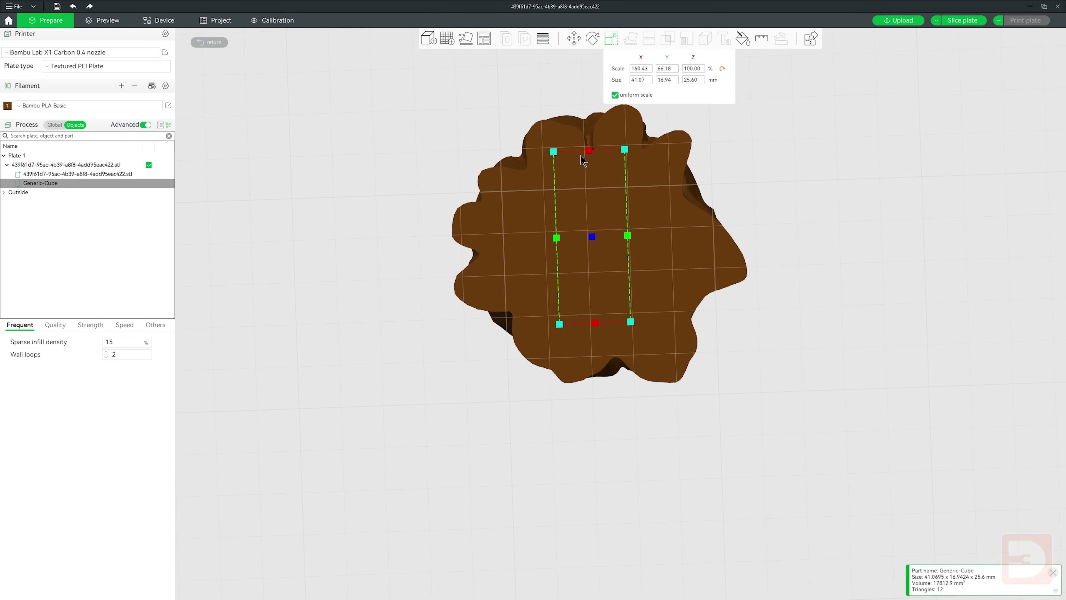
{"action": "left_click", "coordinate": [782, 163]}
{"action": "left_click_drag", "start_coordinate": [782, 163], "coordinate": [747, 336]}
Add a negative cylinder to the tall stump and scale it uniformly to about 35 mm.
{"action": "right_click", "coordinate": [538, 219]}
{"action": "left_click", "coordinate": [676, 344]}
{"action": "left_click_drag", "start_coordinate": [776, 252], "coordinate": [785, 377]}
{"action": "key", "text": "s"}
{"action": "left_click_drag", "start_coordinate": [533, 470], "coordinate": [548, 484]}
{"action": "left_click_drag", "start_coordinate": [587, 441], "coordinate": [560, 258]}
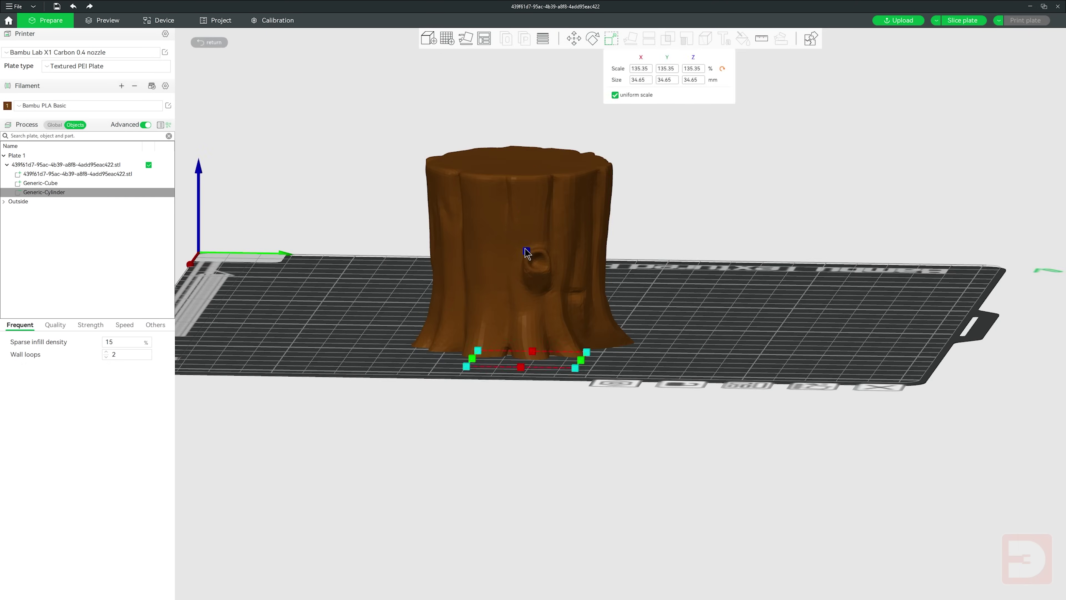
Centre the negative cylinder in the tall trunk, enlarge it further and raise it so it extends above the top face.
{"action": "key", "text": "m"}
{"action": "left_click_drag", "start_coordinate": [671, 167], "coordinate": [740, 326]}
{"action": "key", "text": "s"}
{"action": "left_click_drag", "start_coordinate": [560, 481], "coordinate": [588, 491]}
{"action": "left_click_drag", "start_coordinate": [692, 420], "coordinate": [671, 168]}
{"action": "key", "text": "m"}
{"action": "scroll", "coordinate": [500, 107], "scroll_direction": "up", "scroll_amount": 4}
{"action": "left_click_drag", "start_coordinate": [479, 75], "coordinate": [478, 69]}
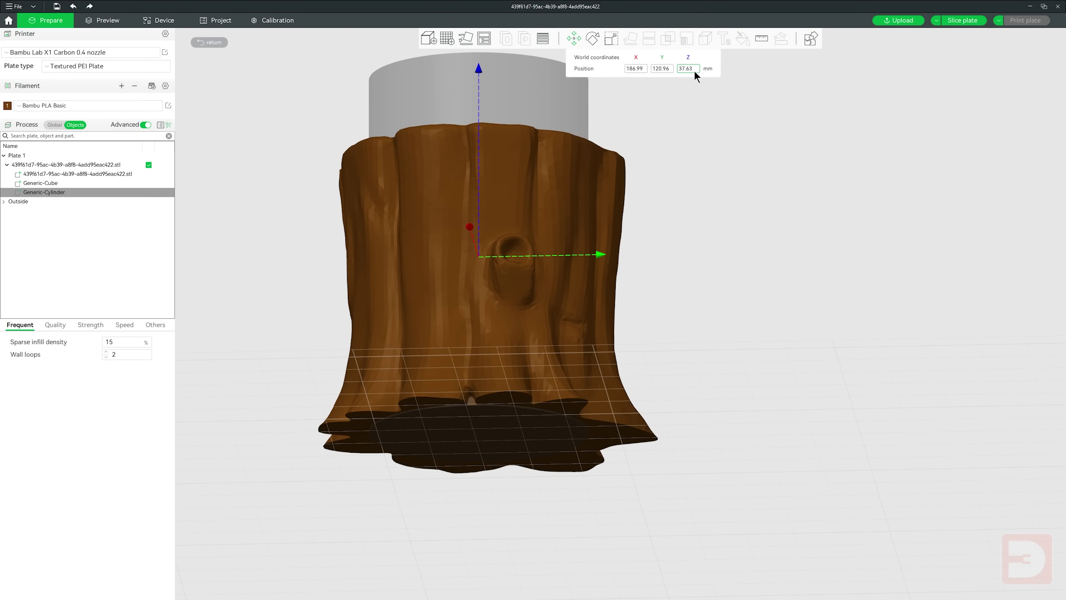
Slice the plate with the tall stump and inspect the hollowed result.
{"action": "left_click", "coordinate": [784, 201]}
{"action": "scroll", "coordinate": [784, 200], "scroll_direction": "down", "scroll_amount": 4}
{"action": "left_click_drag", "start_coordinate": [784, 201], "coordinate": [786, 231]}
{"action": "left_click", "coordinate": [962, 20]}
{"action": "left_click_drag", "start_coordinate": [787, 295], "coordinate": [764, 299]}
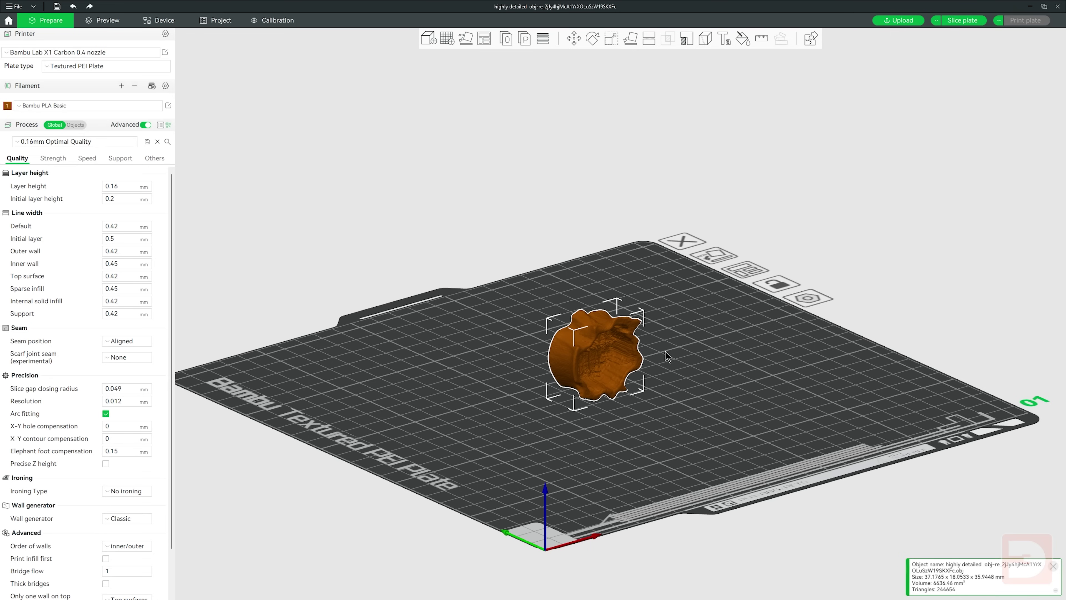
Examine the small hollow stump from several sides and lay its closed, flat end face on the build plate.
{"action": "left_click_drag", "start_coordinate": [666, 351], "coordinate": [700, 347]}
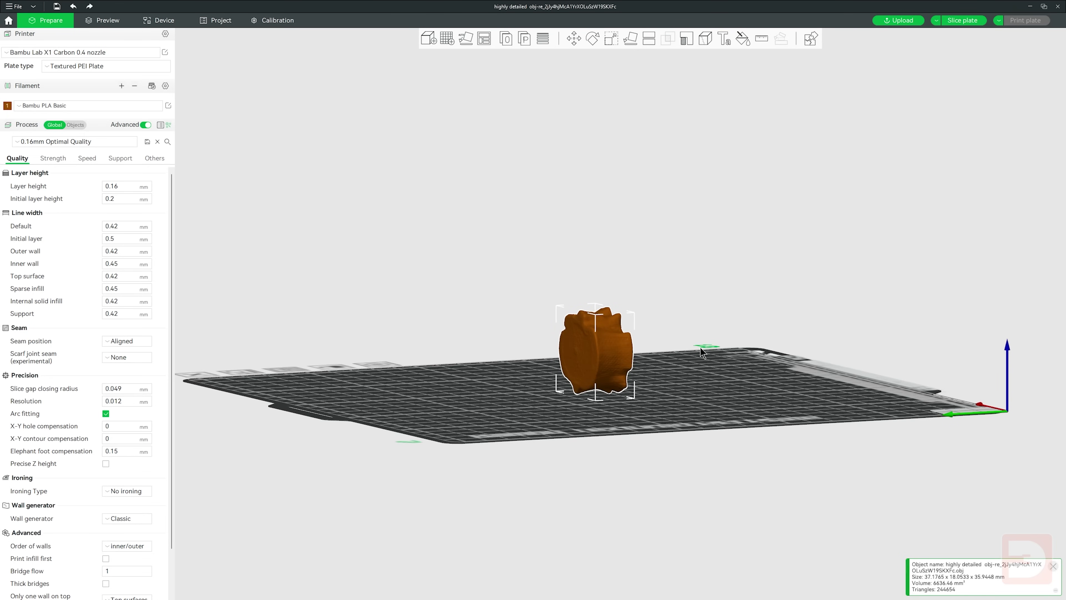
{"action": "scroll", "coordinate": [701, 347], "scroll_direction": "up", "scroll_amount": 10}
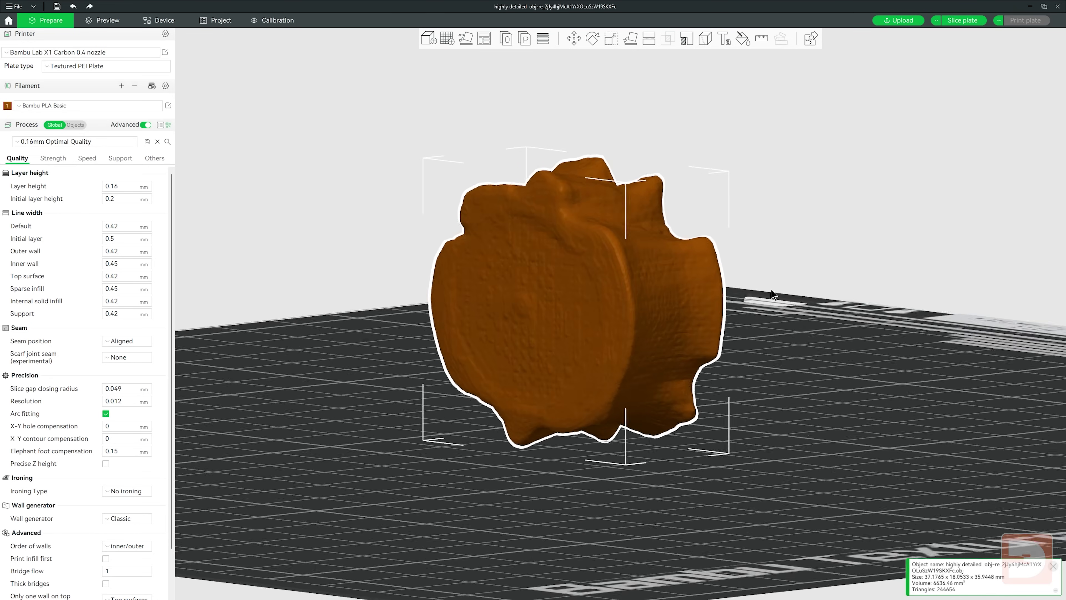
{"action": "left_click_drag", "start_coordinate": [772, 290], "coordinate": [677, 313]}
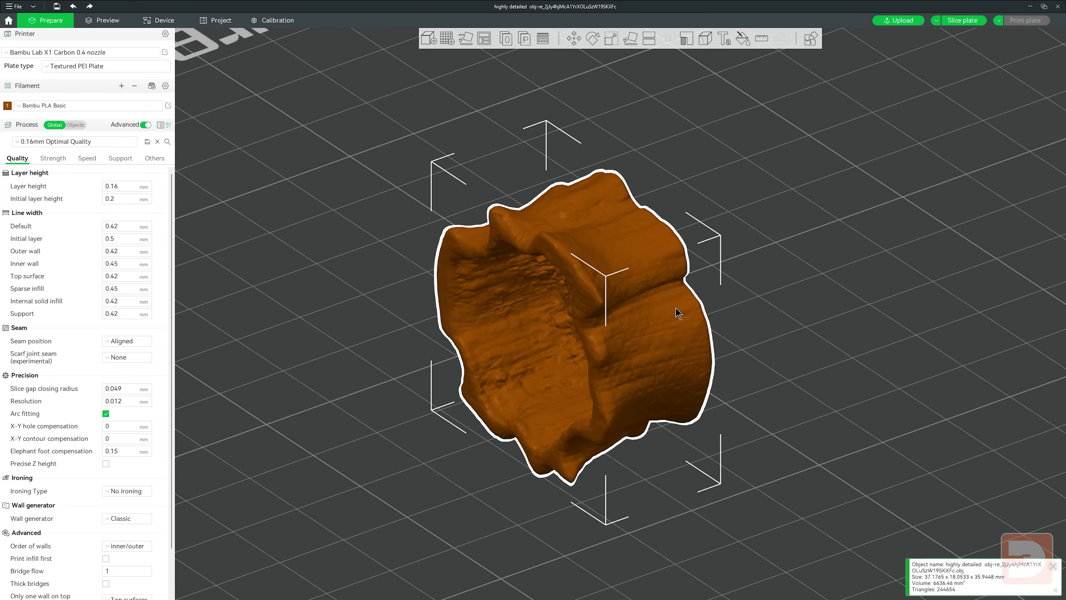
{"action": "scroll", "coordinate": [626, 346], "scroll_direction": "down", "scroll_amount": 5}
{"action": "left_click_drag", "start_coordinate": [655, 348], "coordinate": [662, 129]}
{"action": "left_click_drag", "start_coordinate": [675, 93], "coordinate": [677, 166]}
{"action": "left_click", "coordinate": [634, 41]}
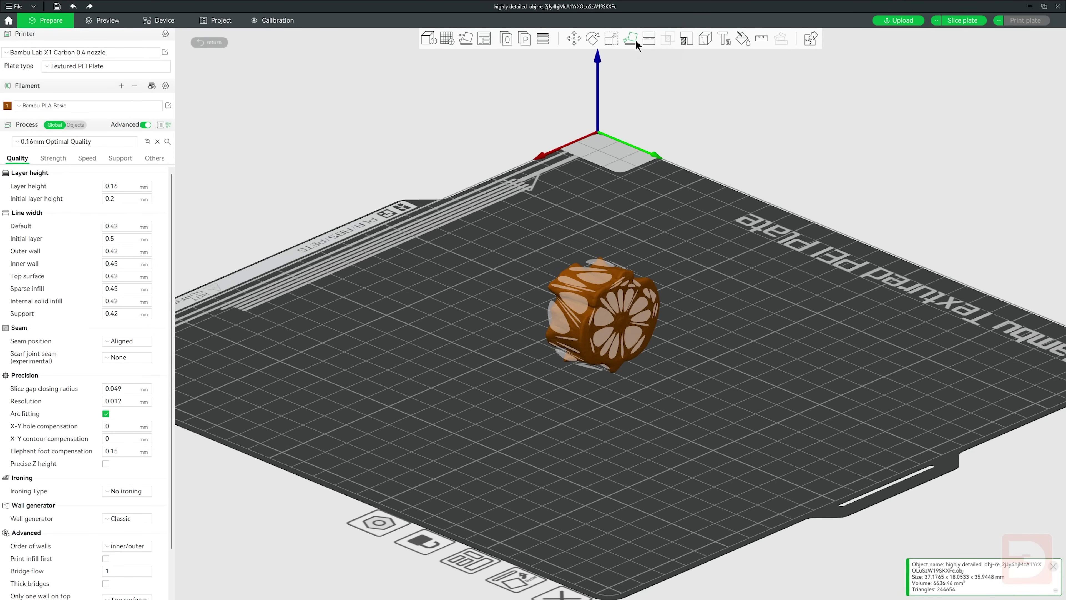
{"action": "left_click", "coordinate": [635, 332]}
{"action": "left_click_drag", "start_coordinate": [749, 379], "coordinate": [832, 380]}
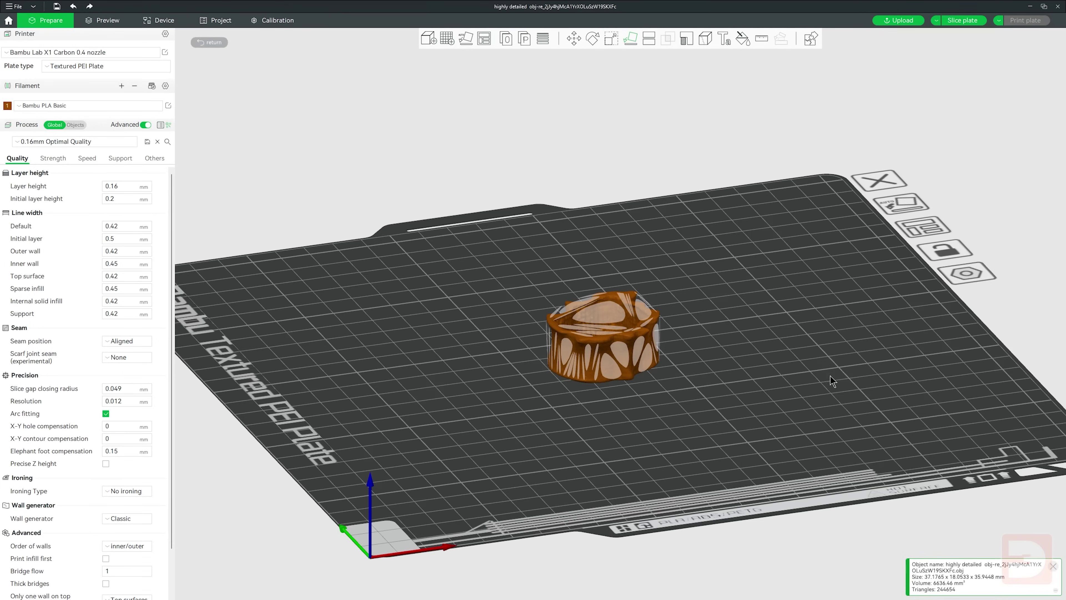
Scale the hollow stump uniformly to a size of 100 mm in X.
{"action": "left_click", "coordinate": [614, 40]}
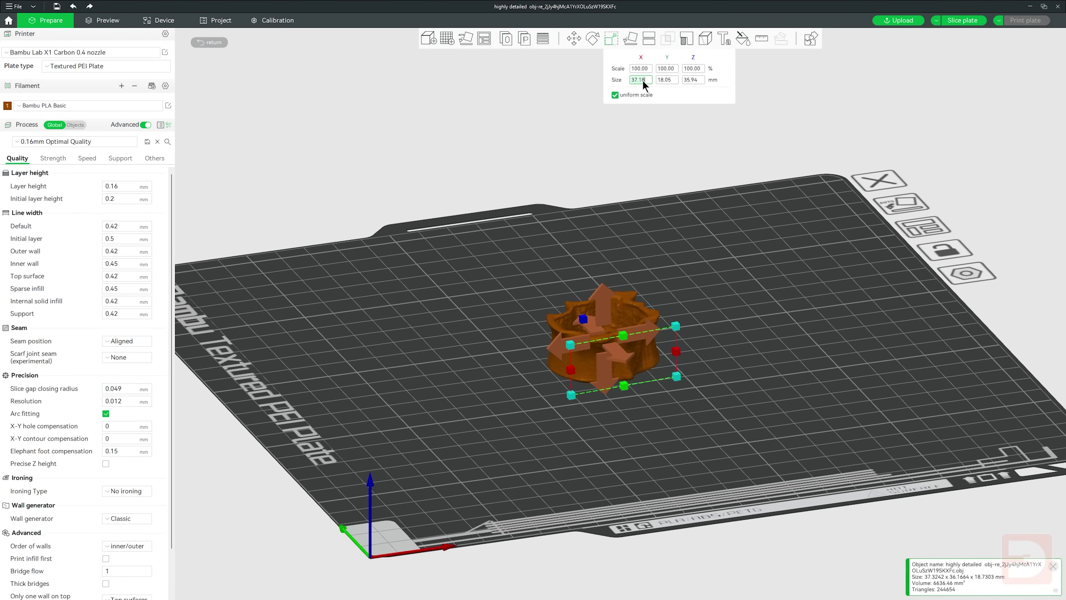
{"action": "type", "text": "100"}
{"action": "key", "text": "Return"}
{"action": "left_click", "coordinate": [765, 149]}
View the hollow stump from the side and rotate it about 1.3° around the Y axis to level it.
{"action": "left_click_drag", "start_coordinate": [766, 151], "coordinate": [782, 305]}
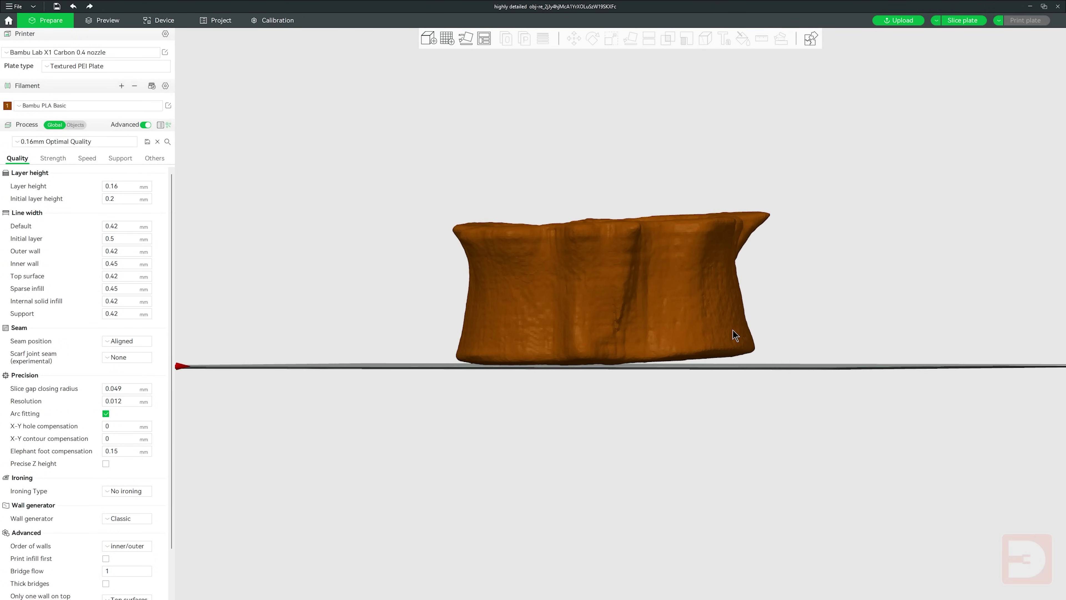
{"action": "left_click", "coordinate": [607, 283]}
{"action": "key", "text": "r"}
{"action": "right_click_drag", "start_coordinate": [801, 248], "coordinate": [774, 305]}
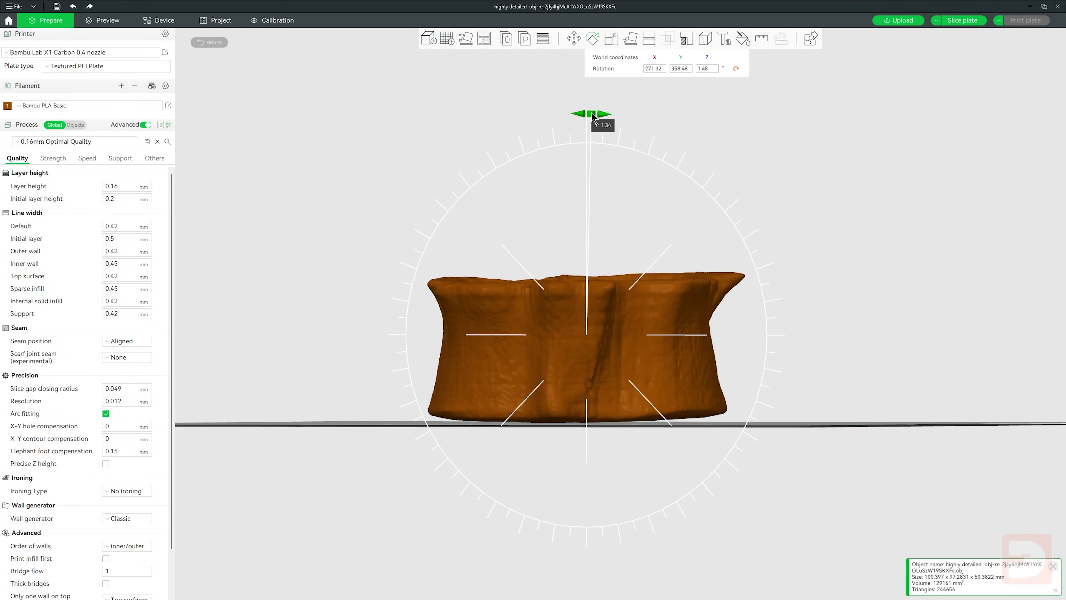
Cut a thin slice off the hollow stump's uneven bottom with a planar cut, keeping only the upper part.
{"action": "left_click", "coordinate": [650, 39]}
{"action": "left_click_drag", "start_coordinate": [884, 251], "coordinate": [891, 267]}
{"action": "left_click_drag", "start_coordinate": [574, 320], "coordinate": [576, 377]}
{"action": "left_click_drag", "start_coordinate": [702, 318], "coordinate": [708, 355]}
{"action": "left_click_drag", "start_coordinate": [579, 383], "coordinate": [581, 391]}
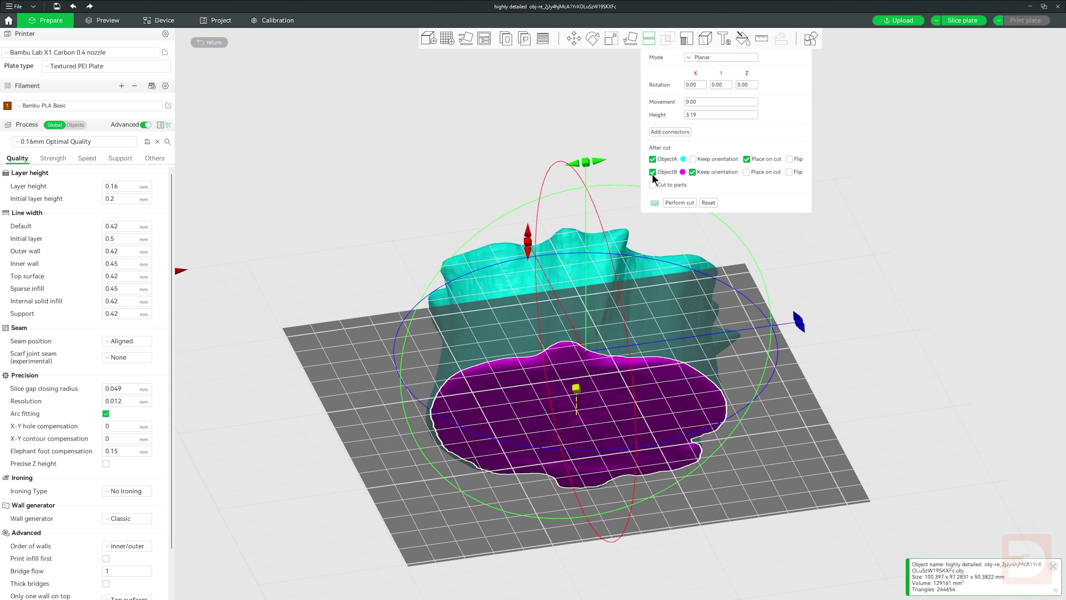
{"action": "left_click", "coordinate": [679, 203]}
Examine the rim and the rough interior floor of the cut hollow stump up close.
{"action": "left_click_drag", "start_coordinate": [567, 249], "coordinate": [530, 296]}
{"action": "right_click_drag", "start_coordinate": [530, 296], "coordinate": [441, 276]}
{"action": "left_click_drag", "start_coordinate": [669, 286], "coordinate": [509, 318]}
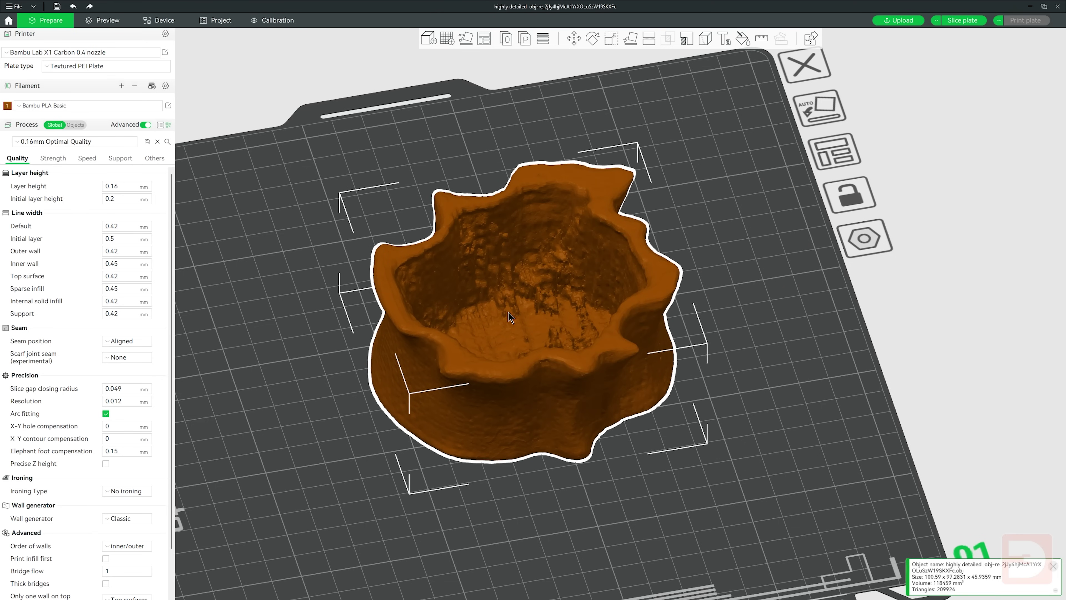
{"action": "left_click_drag", "start_coordinate": [656, 325], "coordinate": [764, 328]}
{"action": "scroll", "coordinate": [550, 282], "scroll_direction": "up", "scroll_amount": 6}
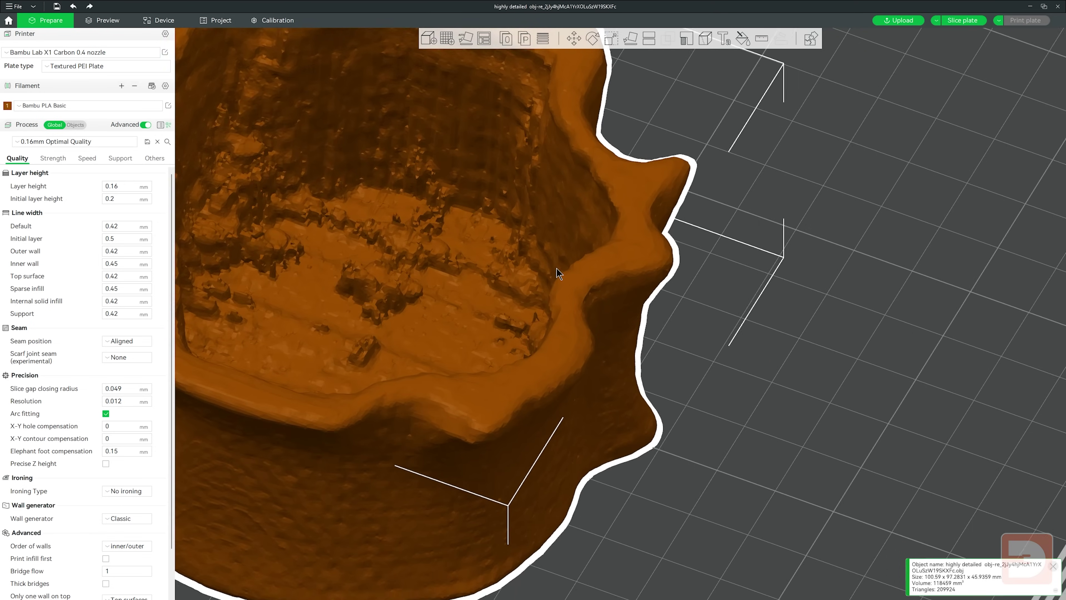
{"action": "scroll", "coordinate": [558, 338], "scroll_direction": "up", "scroll_amount": 3}
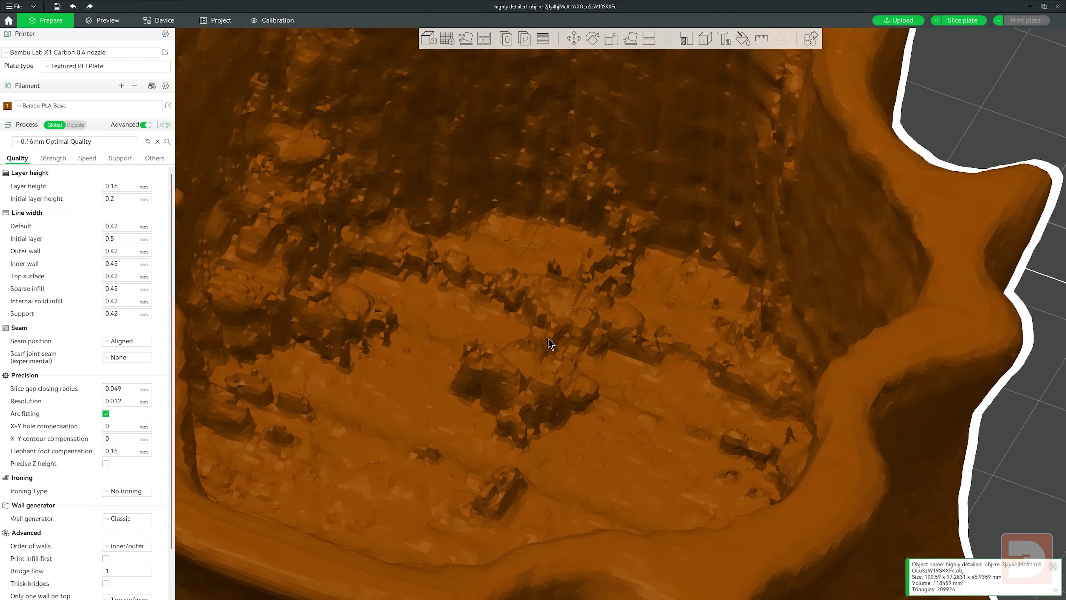
{"action": "scroll", "coordinate": [558, 340], "scroll_direction": "down", "scroll_amount": 10}
Add a negative cylinder to the hollow stump and place it over the rough debris near the cavity's rear wall.
{"action": "left_click_drag", "start_coordinate": [892, 362], "coordinate": [655, 371]}
{"action": "right_click", "coordinate": [582, 320]}
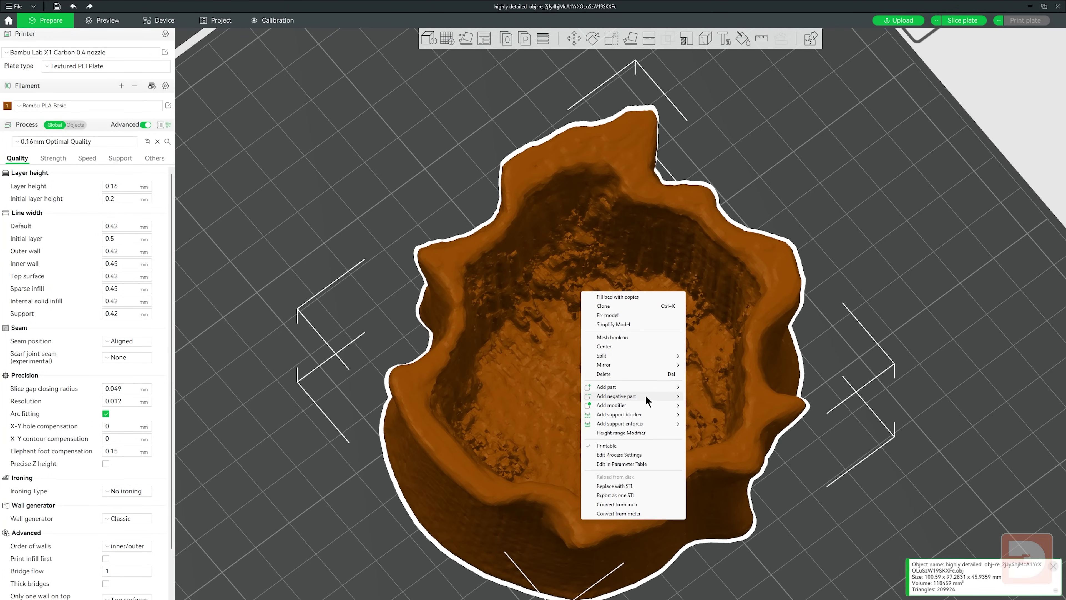
{"action": "mouse_move", "coordinate": [653, 396]}
{"action": "left_click", "coordinate": [709, 418]}
{"action": "left_click_drag", "start_coordinate": [873, 366], "coordinate": [567, 314]}
Add a second negative cylinder and place it inside the cavity beside the first one, overlapping it.
{"action": "right_click", "coordinate": [653, 344]}
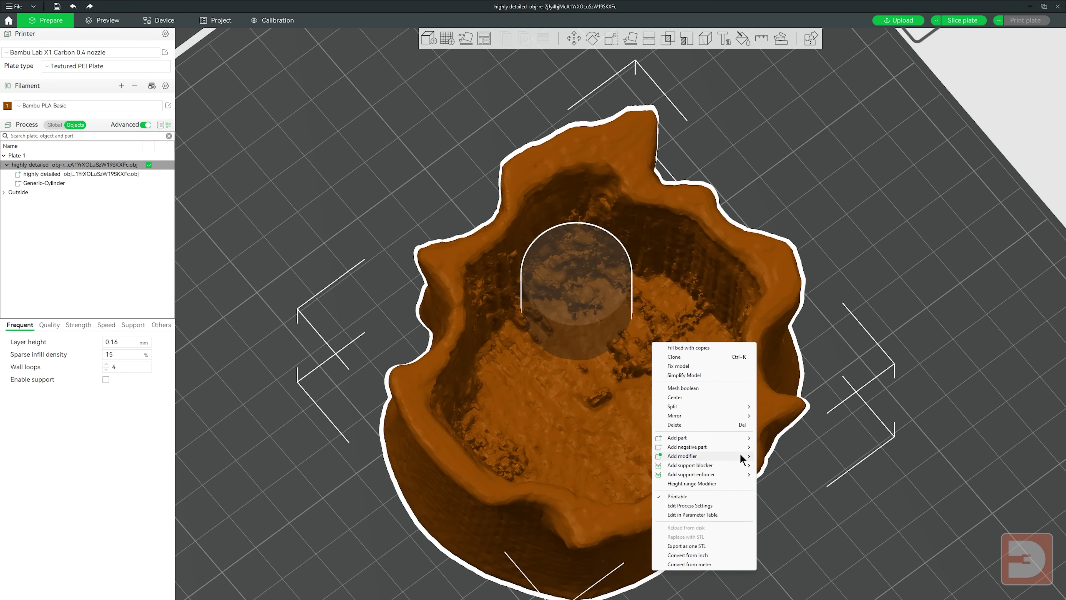
{"action": "mouse_move", "coordinate": [746, 448]}
{"action": "left_click", "coordinate": [785, 466]}
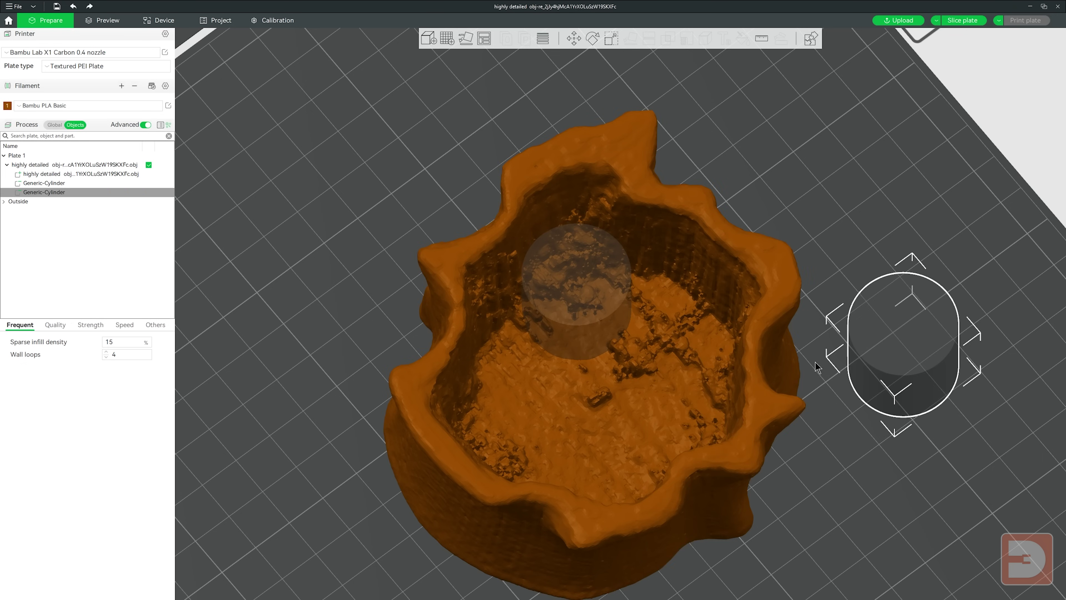
{"action": "left_click_drag", "start_coordinate": [786, 350], "coordinate": [649, 323]}
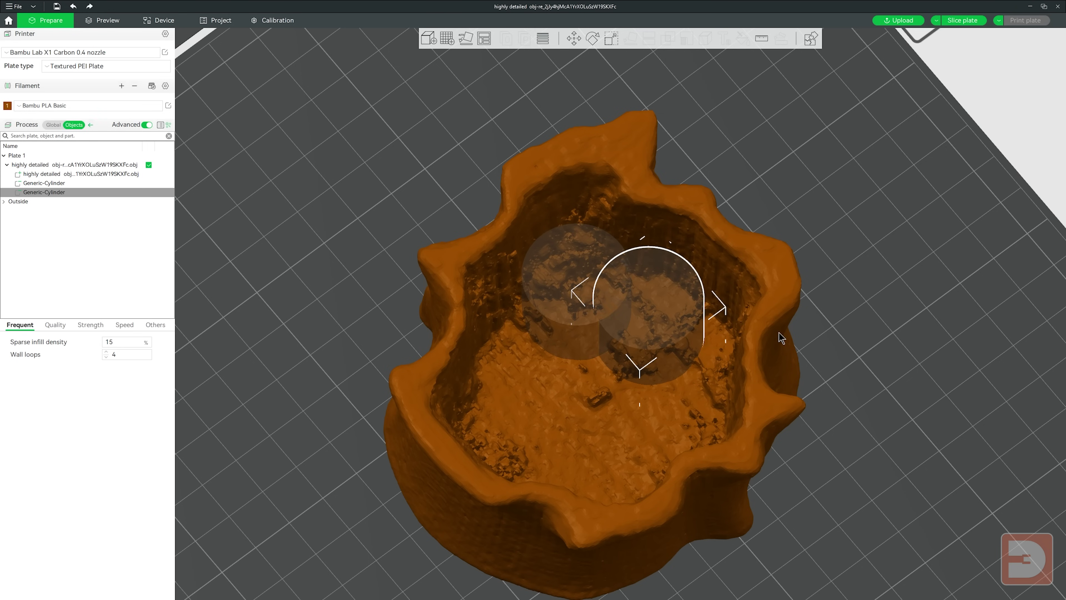
Add another negative cylinder to the hollow stump to remove more rough debris inside its cavity.
{"action": "right_click", "coordinate": [696, 362]}
{"action": "mouse_move", "coordinate": [779, 438]}
{"action": "left_click", "coordinate": [817, 446]}
{"action": "left_click_drag", "start_coordinate": [900, 376], "coordinate": [508, 409]}
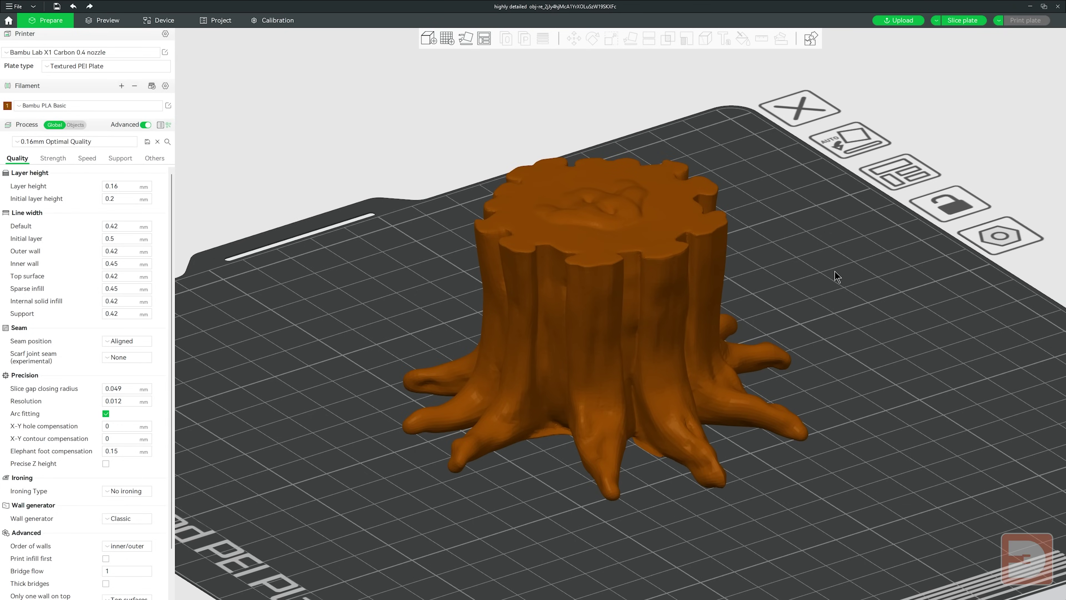
Cut the uneven underside off the highpoly.stl stump with a low horizontal planar cut, keeping only the upper part.
{"action": "scroll", "coordinate": [834, 271], "scroll_direction": "up", "scroll_amount": 5}
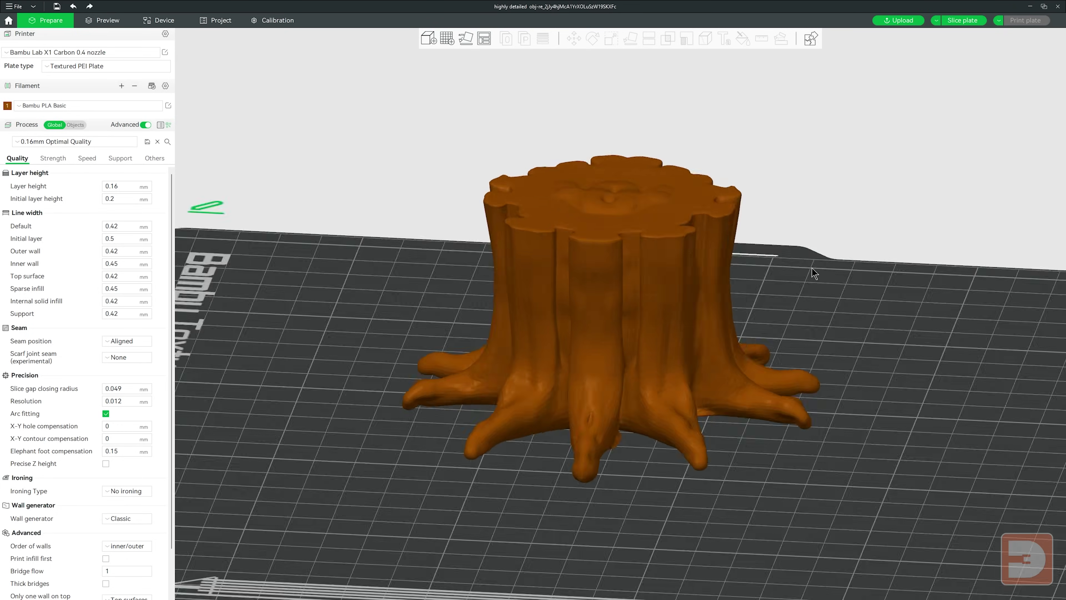
{"action": "left_click_drag", "start_coordinate": [757, 268], "coordinate": [880, 360]}
{"action": "left_click", "coordinate": [663, 252]}
{"action": "left_click", "coordinate": [649, 39]}
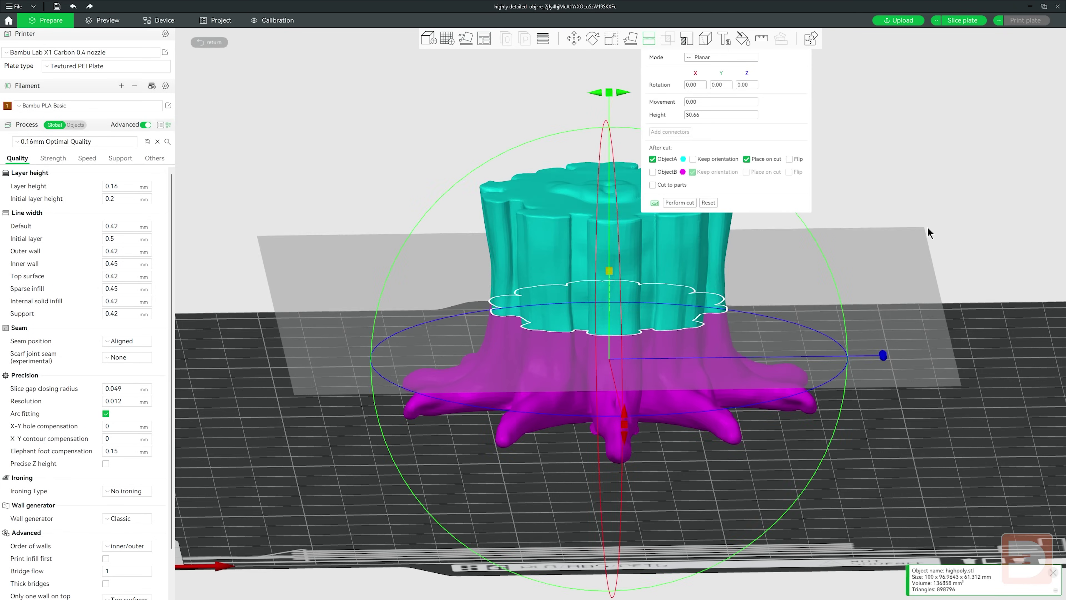
{"action": "left_click_drag", "start_coordinate": [927, 228], "coordinate": [925, 213]}
{"action": "left_click_drag", "start_coordinate": [615, 277], "coordinate": [975, 304]}
{"action": "left_click_drag", "start_coordinate": [610, 359], "coordinate": [618, 374]}
{"action": "left_click", "coordinate": [679, 203]}
Examine the cut highpoly stump's bark, top surface and roots up close from several sides.
{"action": "left_click_drag", "start_coordinate": [833, 281], "coordinate": [828, 330]}
{"action": "left_click", "coordinate": [828, 329]}
{"action": "scroll", "coordinate": [775, 326], "scroll_direction": "up", "scroll_amount": 4}
{"action": "left_click_drag", "start_coordinate": [677, 306], "coordinate": [670, 346]}
{"action": "left_click_drag", "start_coordinate": [672, 301], "coordinate": [823, 296]}
{"action": "scroll", "coordinate": [646, 371], "scroll_direction": "up", "scroll_amount": 7}
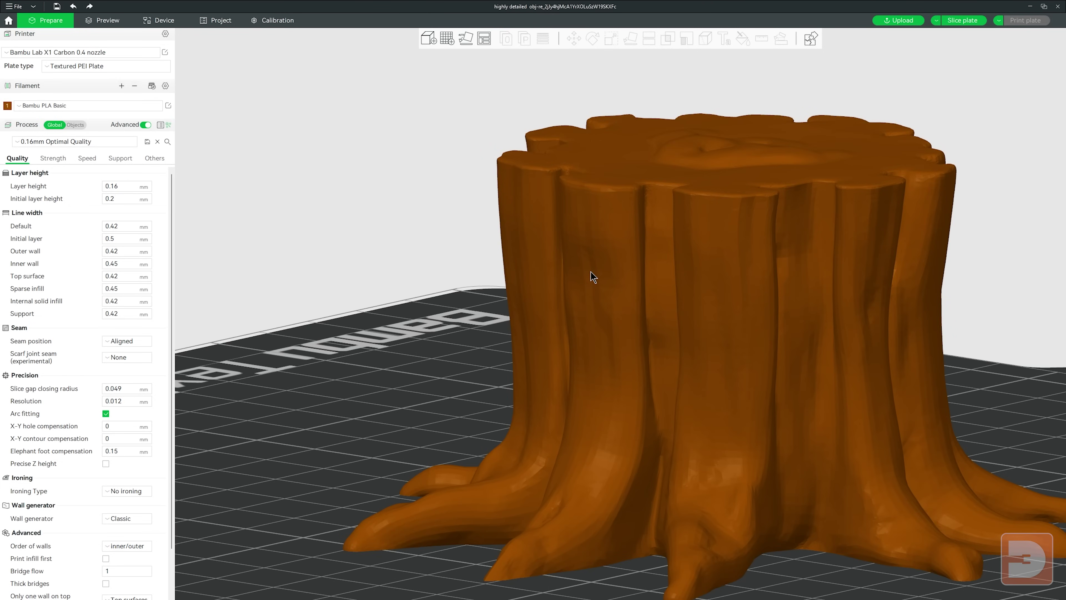
{"action": "scroll", "coordinate": [703, 501], "scroll_direction": "down", "scroll_amount": 3}
{"action": "right_click_drag", "start_coordinate": [927, 372], "coordinate": [731, 333]}
{"action": "left_click_drag", "start_coordinate": [730, 334], "coordinate": [718, 331]}
{"action": "left_click_drag", "start_coordinate": [634, 310], "coordinate": [770, 305]}
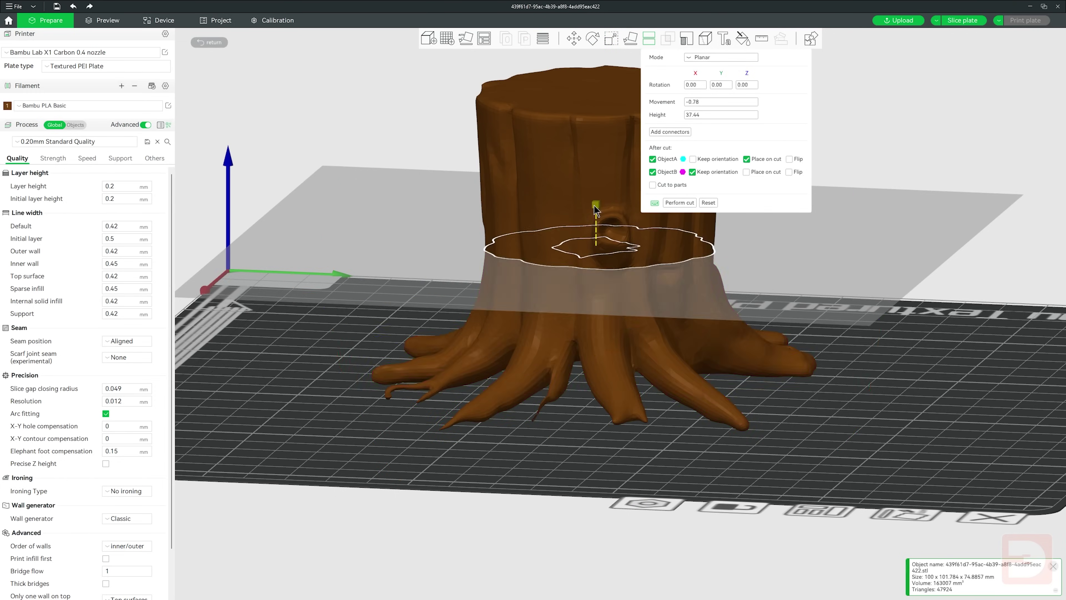
Cut the spreading roots off the dark brown stump with a horizontal planar cut, keeping only the upper part.
{"action": "left_click_drag", "start_coordinate": [596, 205], "coordinate": [573, 354]}
{"action": "left_click", "coordinate": [684, 199]}
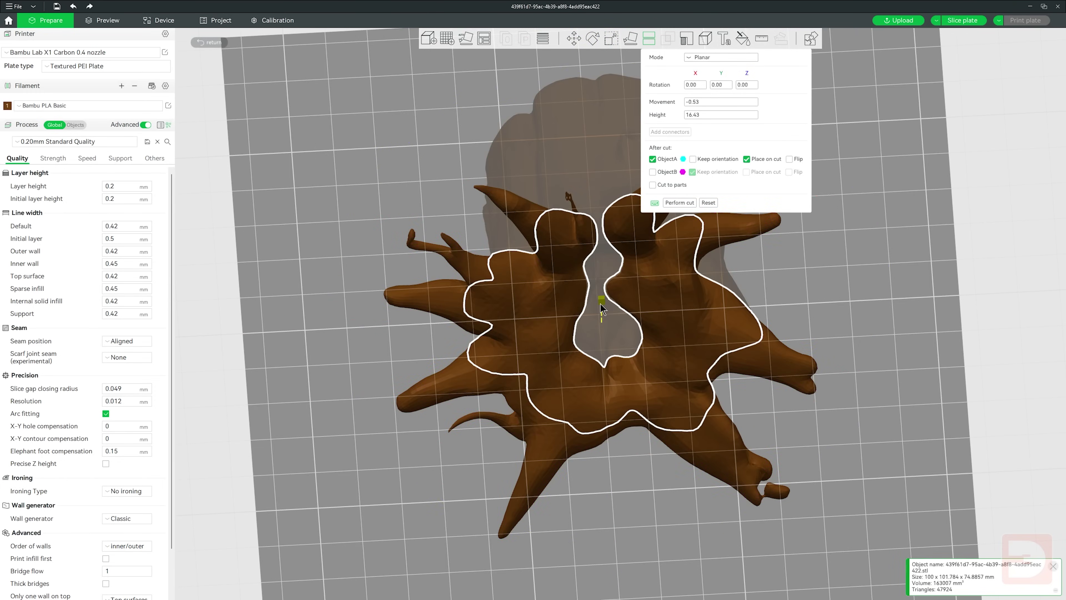
{"action": "mouse_move", "coordinate": [898, 168]}
{"action": "left_mouse_down"}
{"action": "mouse_move", "coordinate": [898, 180]}
{"action": "mouse_move", "coordinate": [902, 162]}
{"action": "left_mouse_up"}
Add a cube part to the cut stump and place it inside to fill the hollow in its base.
{"action": "right_click", "coordinate": [589, 199]}
{"action": "left_click", "coordinate": [723, 307]}
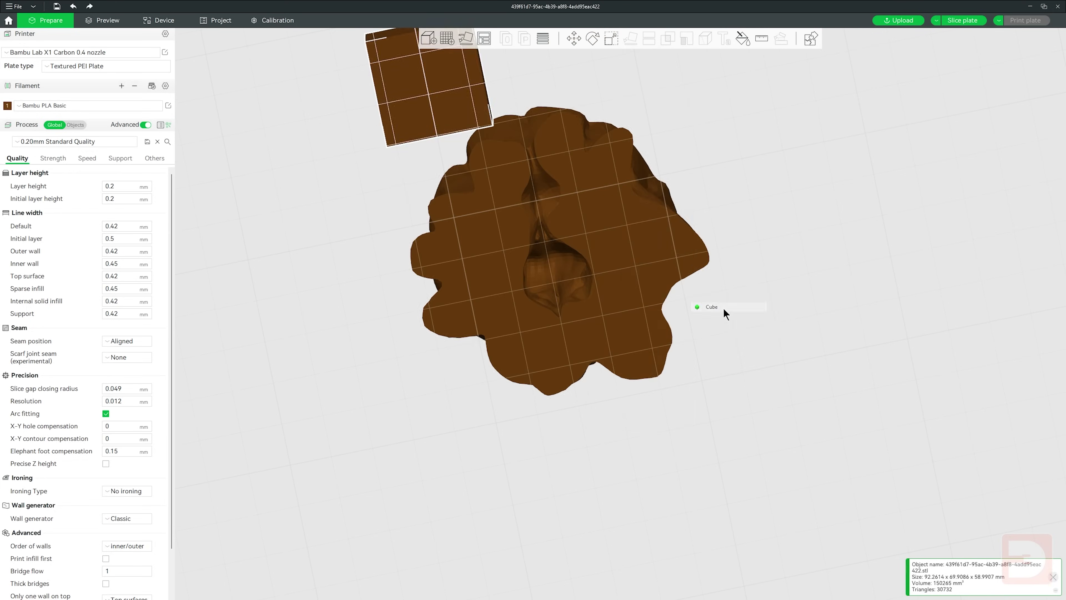
{"action": "left_click", "coordinate": [597, 209]}
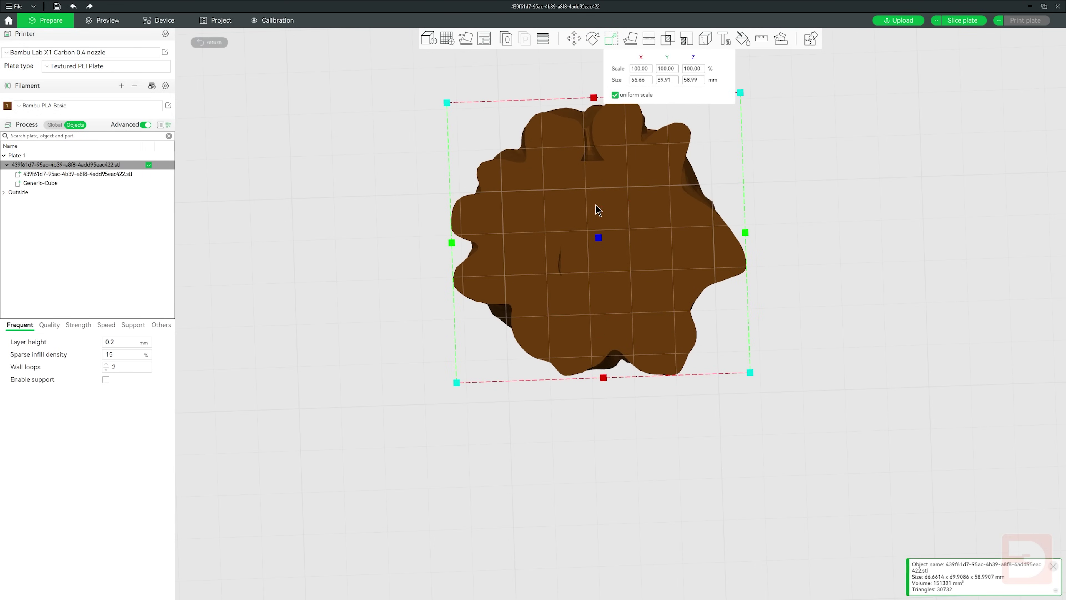
{"action": "left_click", "coordinate": [778, 186]}
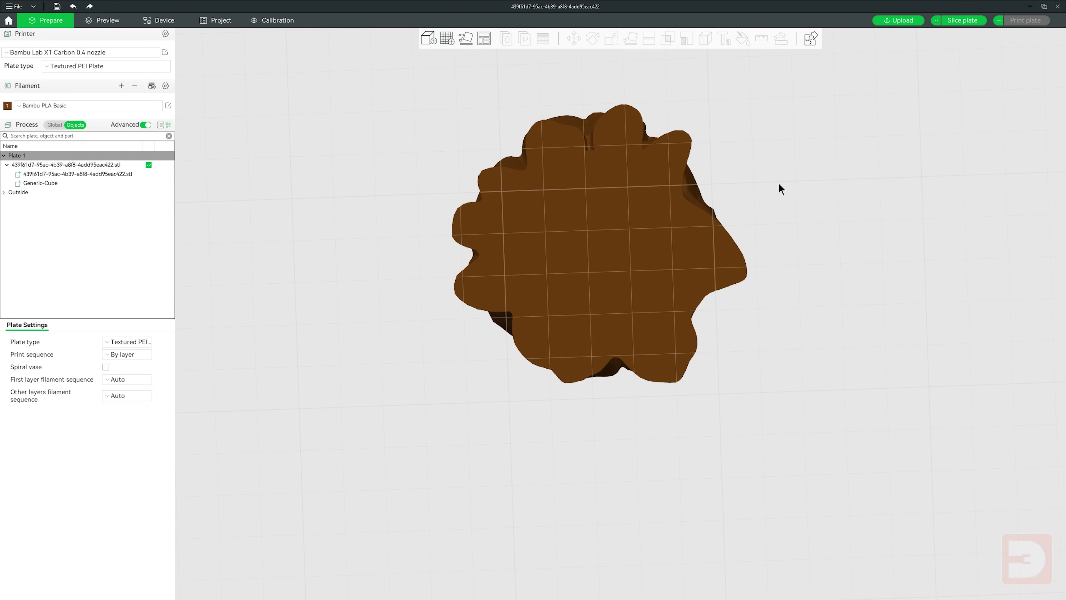
{"action": "left_click_drag", "start_coordinate": [778, 186], "coordinate": [750, 328]}
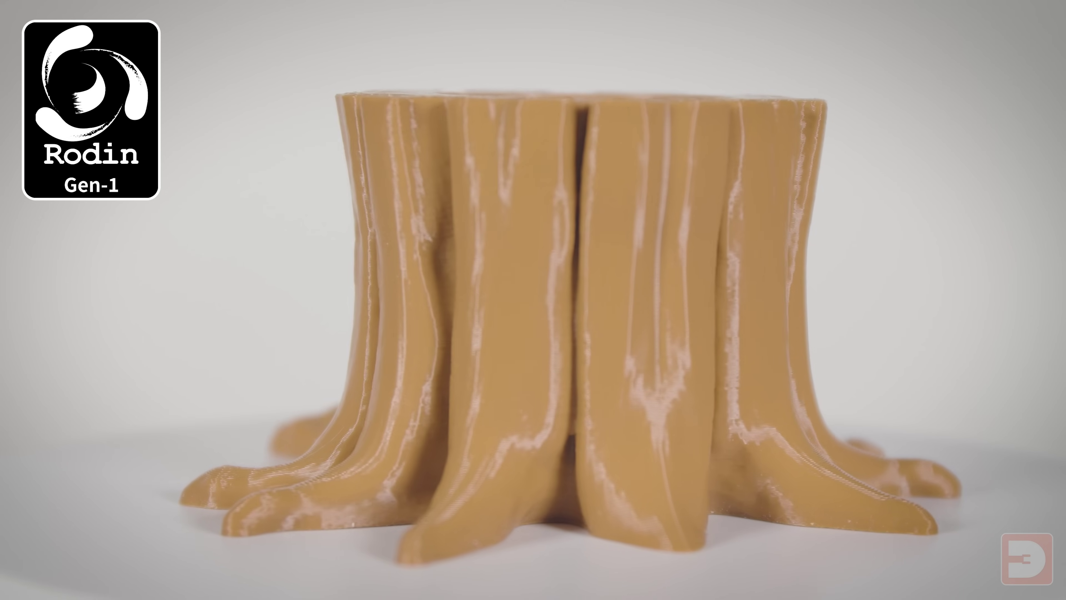
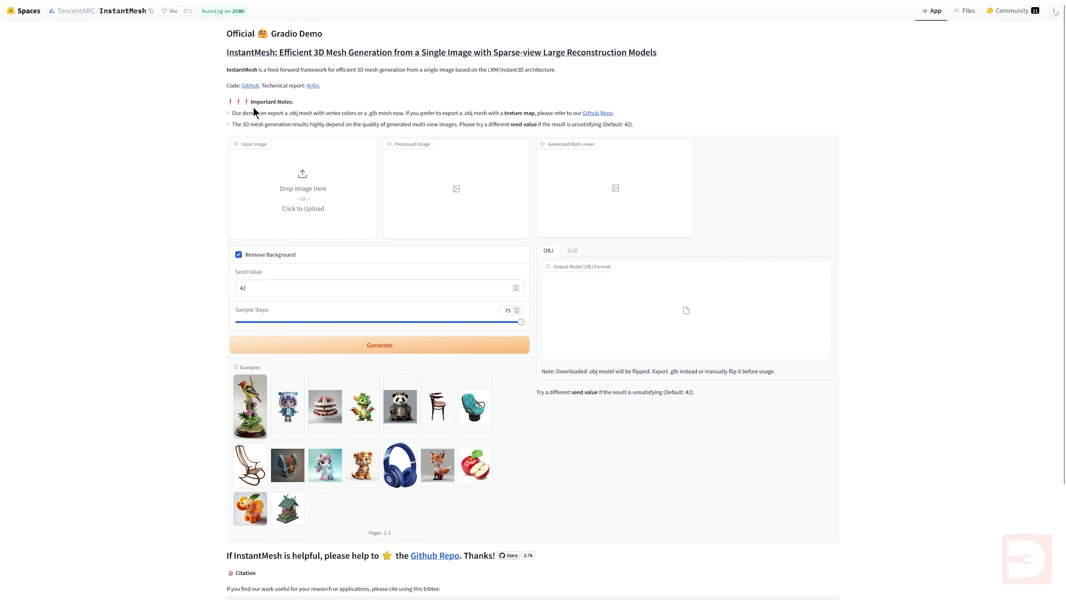
Switch to InstantMesh and generate a 3D model from Atlas.jpg with background removal, seed 42 and 75 sample steps.
{"action": "left_click", "coordinate": [297, 183]}
{"action": "left_click", "coordinate": [40, 103]}
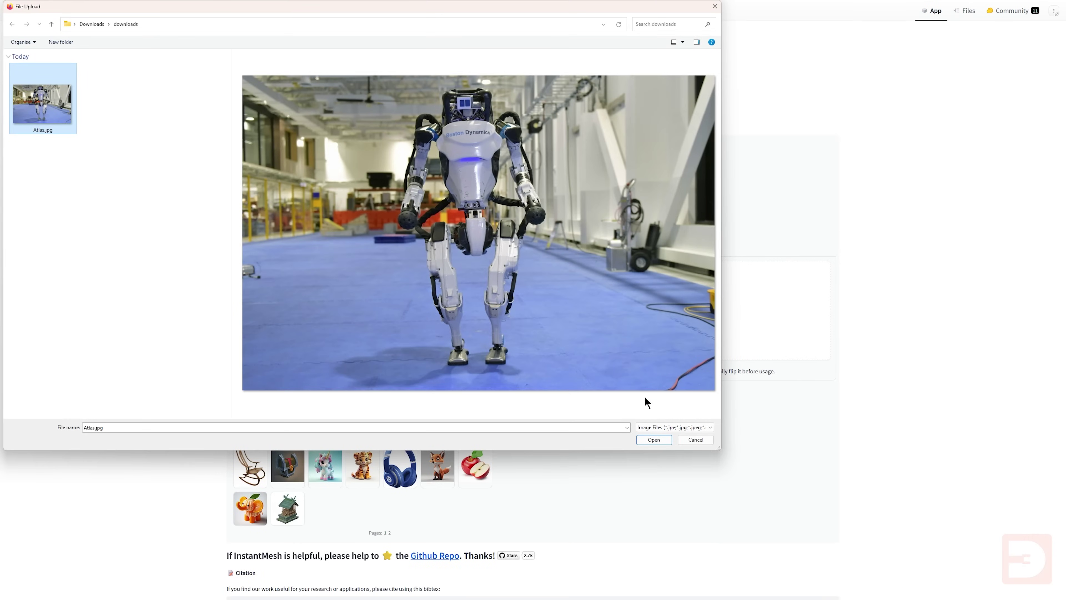
{"action": "left_click", "coordinate": [654, 439]}
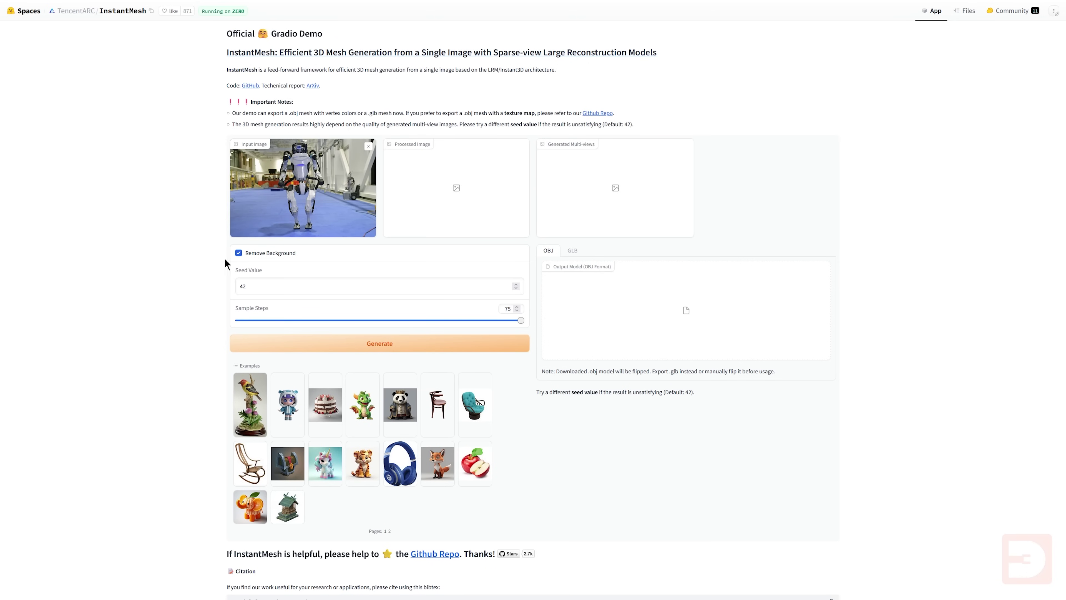
{"action": "left_click", "coordinate": [390, 343]}
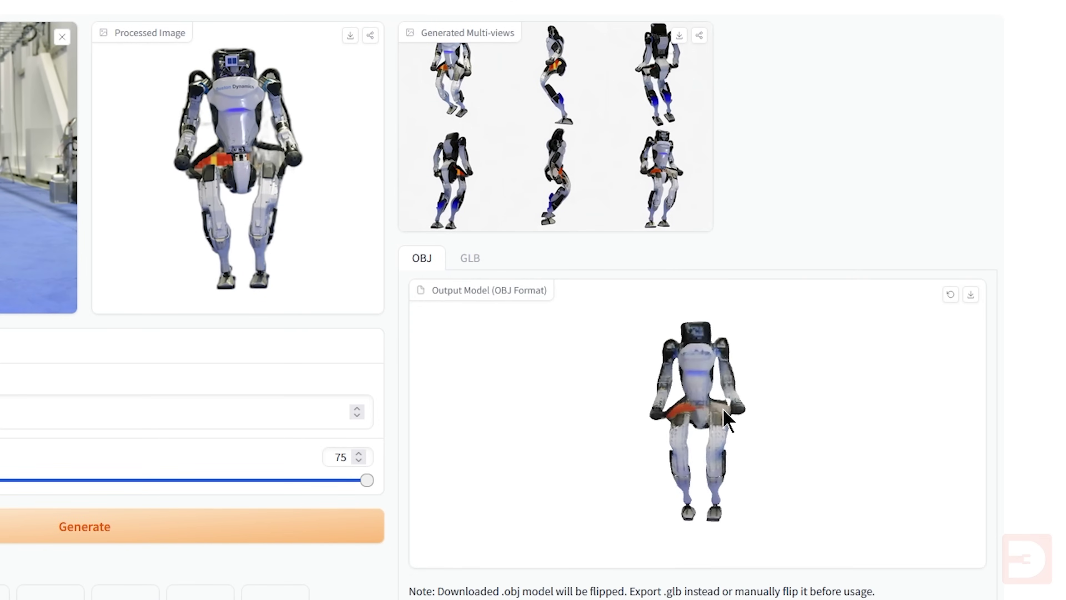
{"action": "left_click_drag", "start_coordinate": [619, 432], "coordinate": [771, 441]}
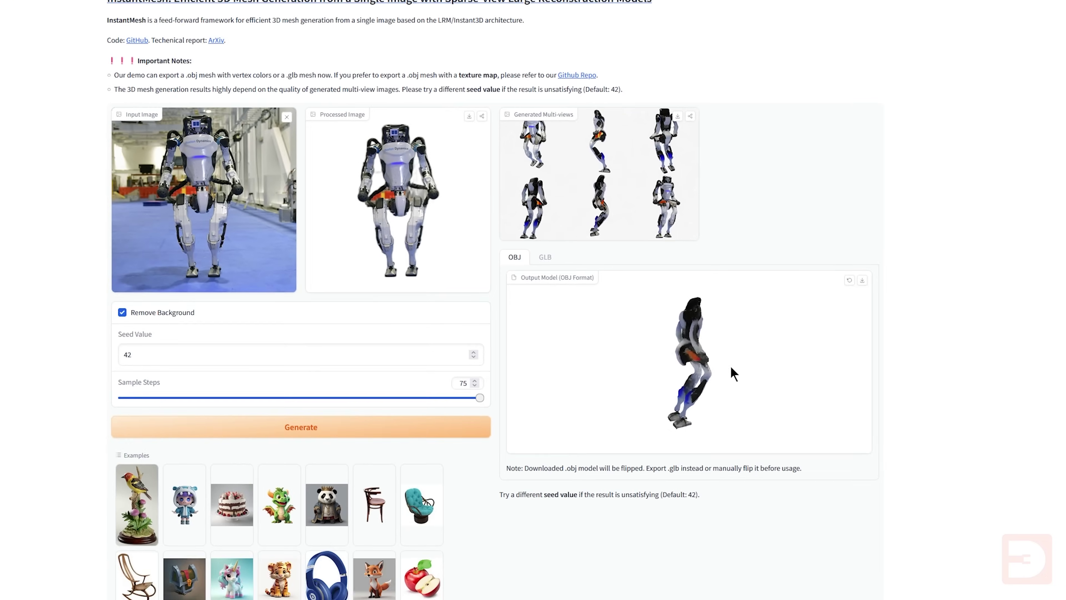
{"action": "left_click_drag", "start_coordinate": [734, 373], "coordinate": [734, 380]}
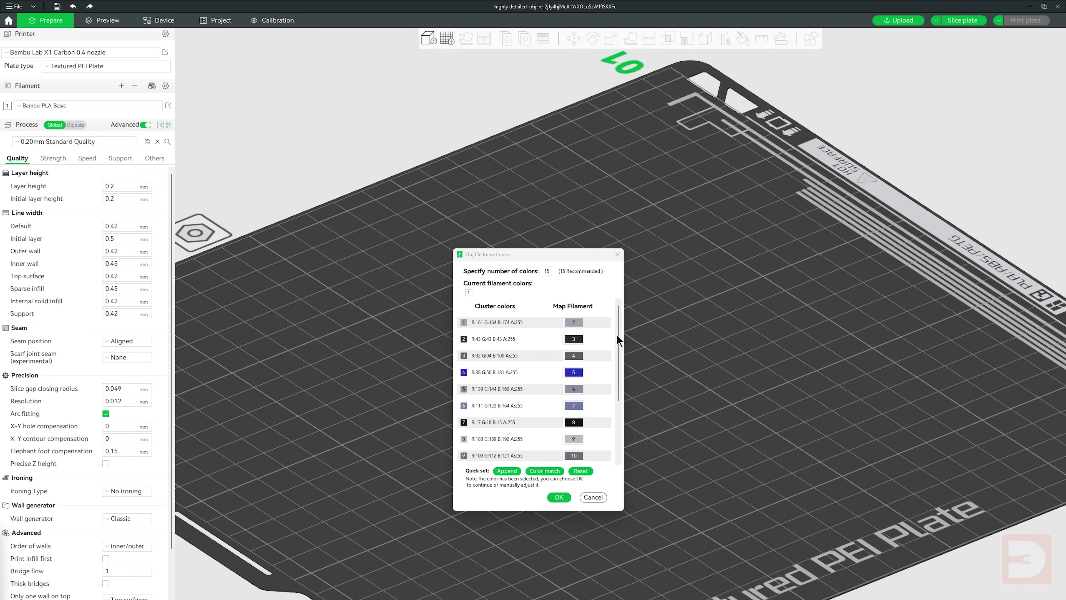
Switch to Bambu Studio and import the robot OBJ with its 15 cluster colors mapped to filaments.
{"action": "scroll", "coordinate": [560, 394], "scroll_direction": "down", "scroll_amount": 1}
{"action": "scroll", "coordinate": [560, 395], "scroll_direction": "up", "scroll_amount": 2}
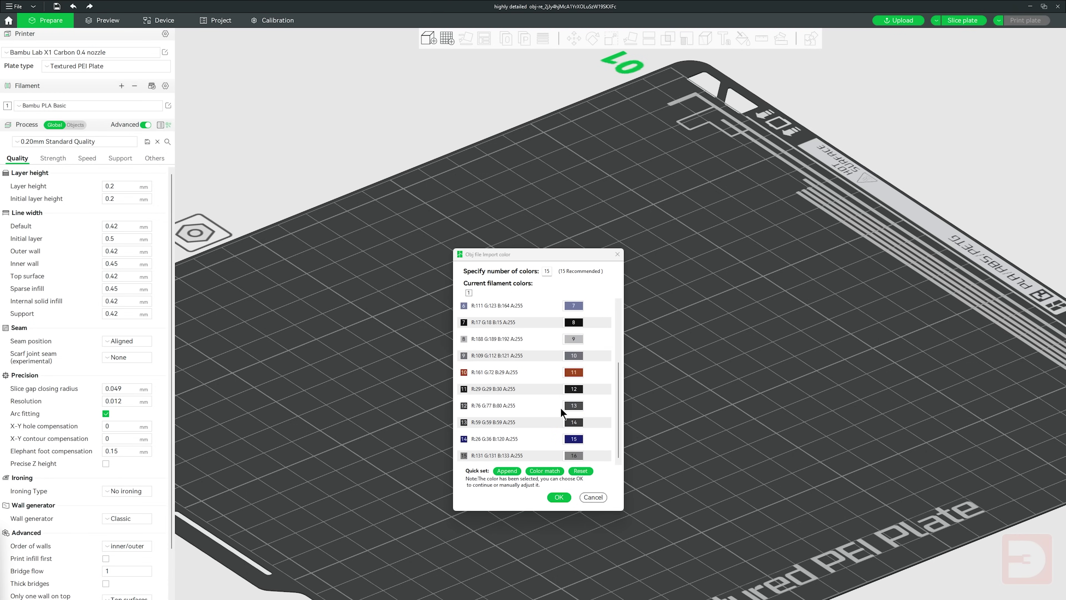
{"action": "left_click", "coordinate": [561, 501]}
Lay the robot model on the face under its feet so that it stands upright on the plate.
{"action": "left_click", "coordinate": [612, 332]}
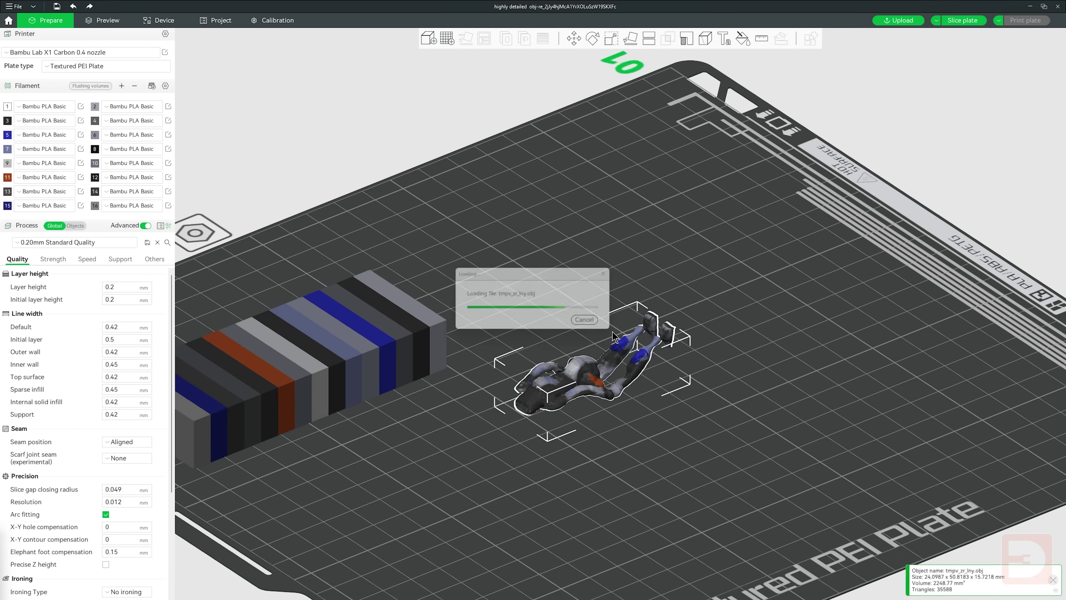
{"action": "left_click", "coordinate": [629, 38]}
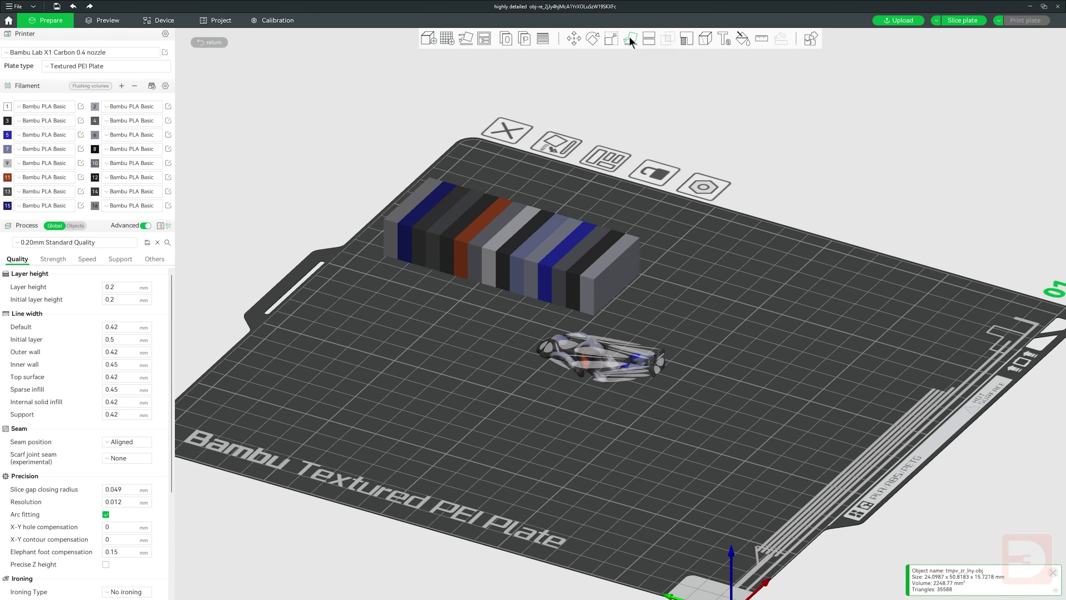
{"action": "left_click", "coordinate": [657, 362]}
{"action": "mouse_move", "coordinate": [659, 364]}
{"action": "left_mouse_down"}
{"action": "mouse_move", "coordinate": [673, 380]}
{"action": "mouse_move", "coordinate": [641, 355]}
{"action": "left_mouse_up"}
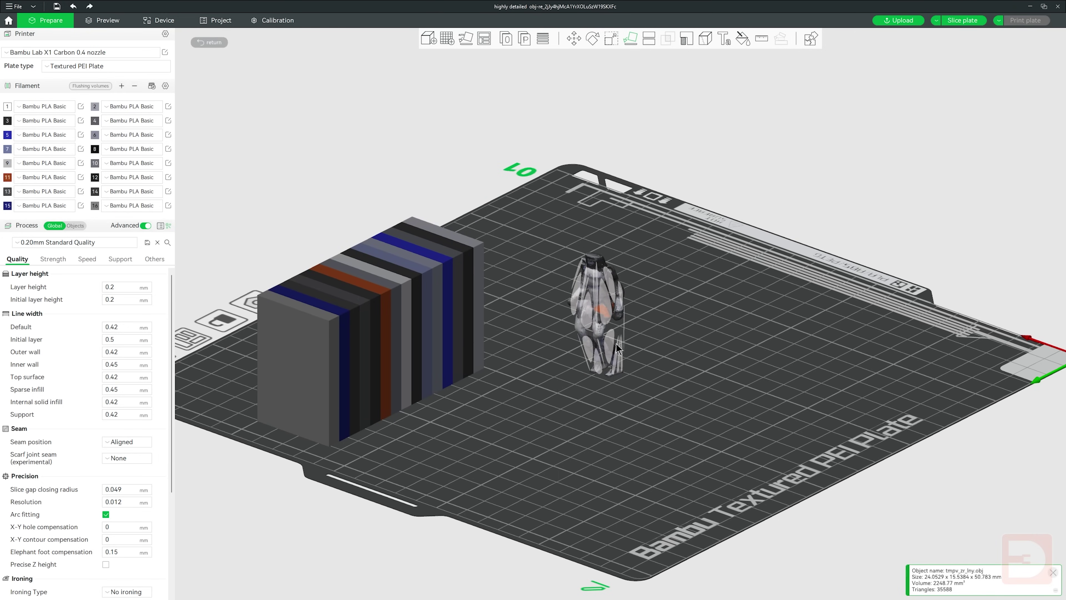
Scale the standing robot uniformly to a height of 120 mm.
{"action": "left_click", "coordinate": [611, 38]}
{"action": "left_click", "coordinate": [700, 80]}
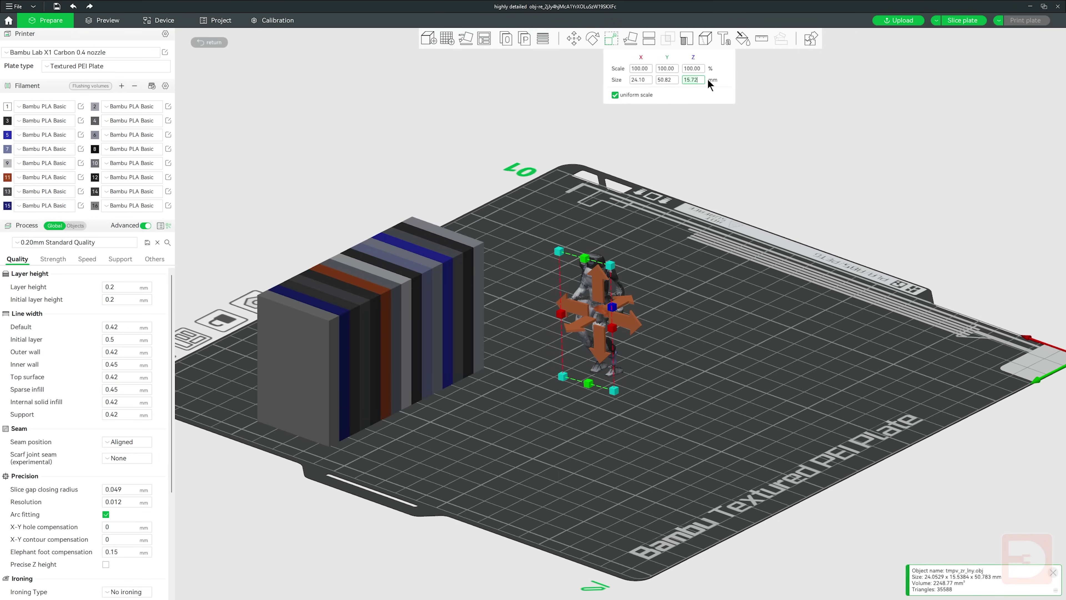
{"action": "type", "text": "120"}
{"action": "key", "text": "Return"}
{"action": "left_click", "coordinate": [717, 318]}
{"action": "left_click_drag", "start_coordinate": [621, 277], "coordinate": [654, 291]}
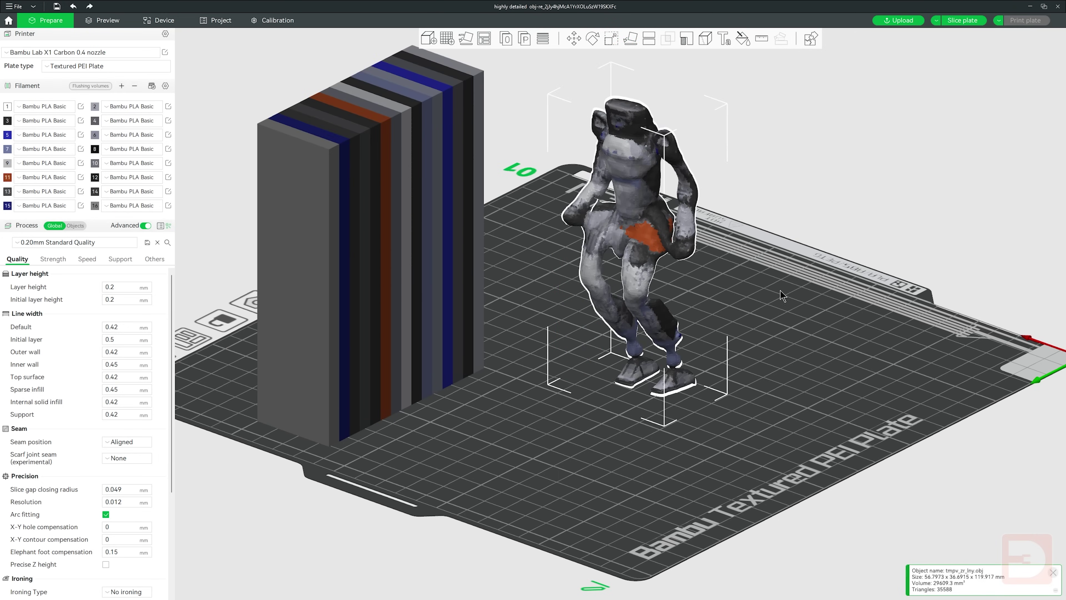
Slice the plate and inspect the multicolor robot and its prime tower in the preview.
{"action": "left_click", "coordinate": [781, 291]}
{"action": "left_click_drag", "start_coordinate": [766, 290], "coordinate": [775, 258]}
{"action": "key", "text": "ctrl+r"}
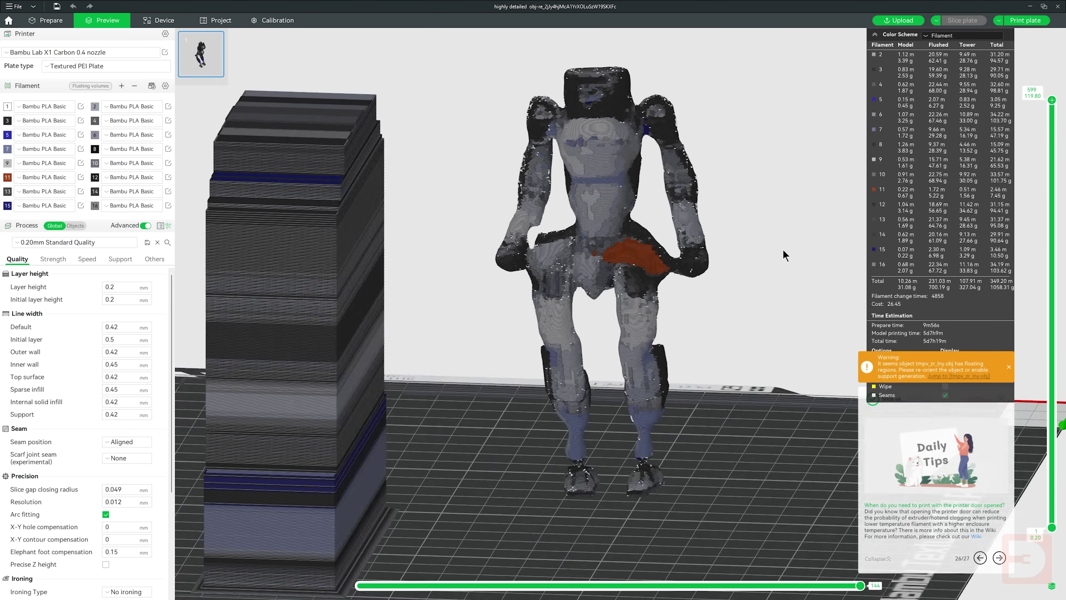
{"action": "scroll", "coordinate": [783, 250], "scroll_direction": "up", "scroll_amount": 2}
{"action": "left_click_drag", "start_coordinate": [783, 250], "coordinate": [713, 280]}
Return to model editing and erase all color painting from the robot.
{"action": "left_click", "coordinate": [63, 26]}
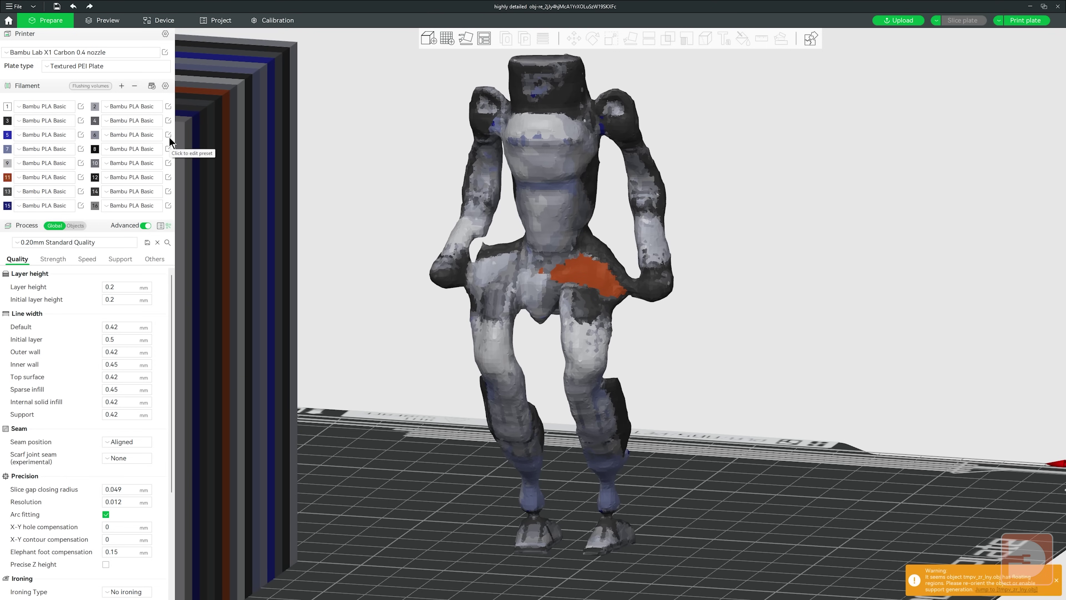
{"action": "left_click", "coordinate": [628, 137]}
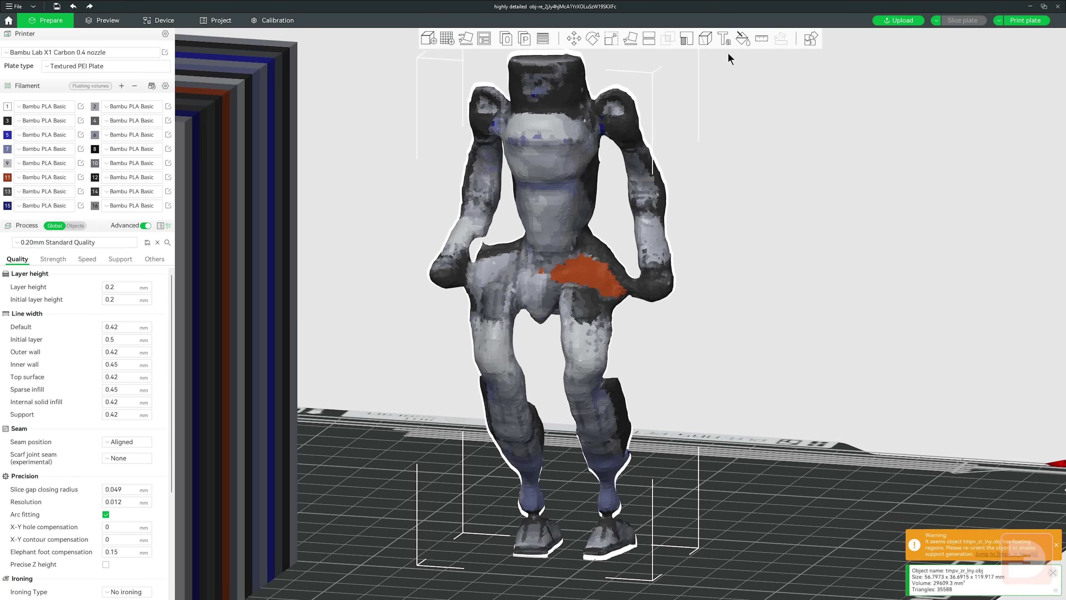
{"action": "key", "text": "n"}
{"action": "left_click", "coordinate": [780, 210]}
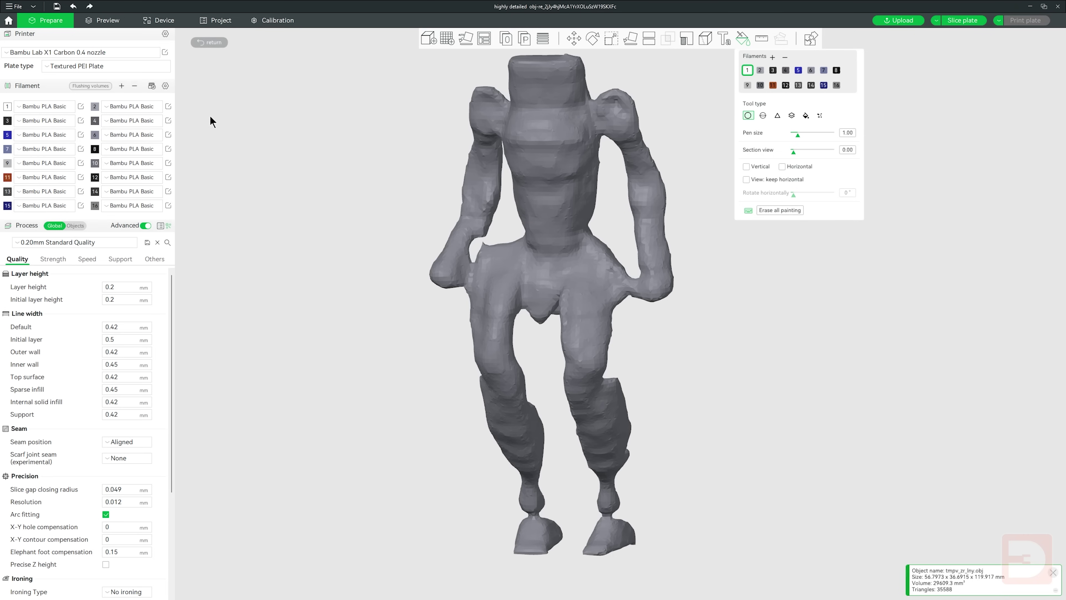
{"action": "left_click", "coordinate": [743, 38]}
{"action": "left_click", "coordinate": [736, 174]}
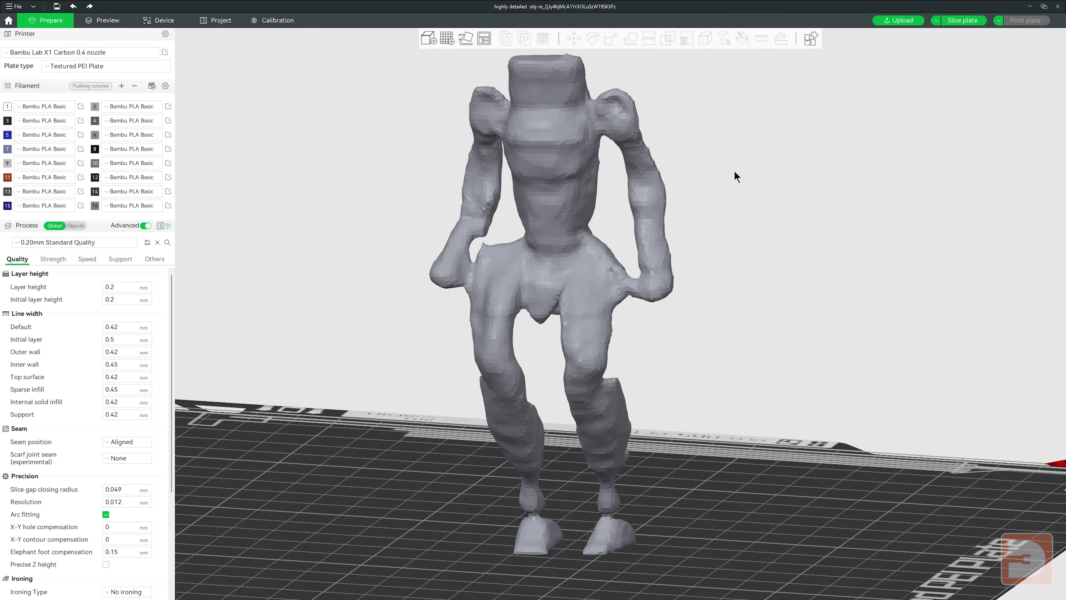
Examine the unpainted robot's geometry from the front, side and back.
{"action": "left_click_drag", "start_coordinate": [828, 181], "coordinate": [560, 263]}
{"action": "left_click_drag", "start_coordinate": [596, 181], "coordinate": [387, 178]}
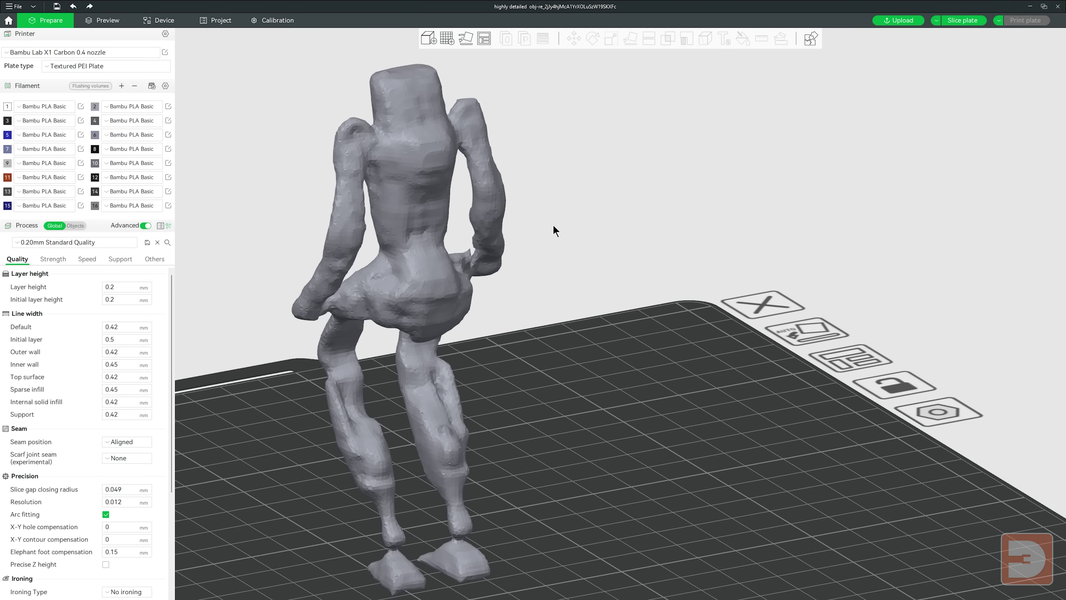
{"action": "left_click_drag", "start_coordinate": [616, 222], "coordinate": [612, 247]}
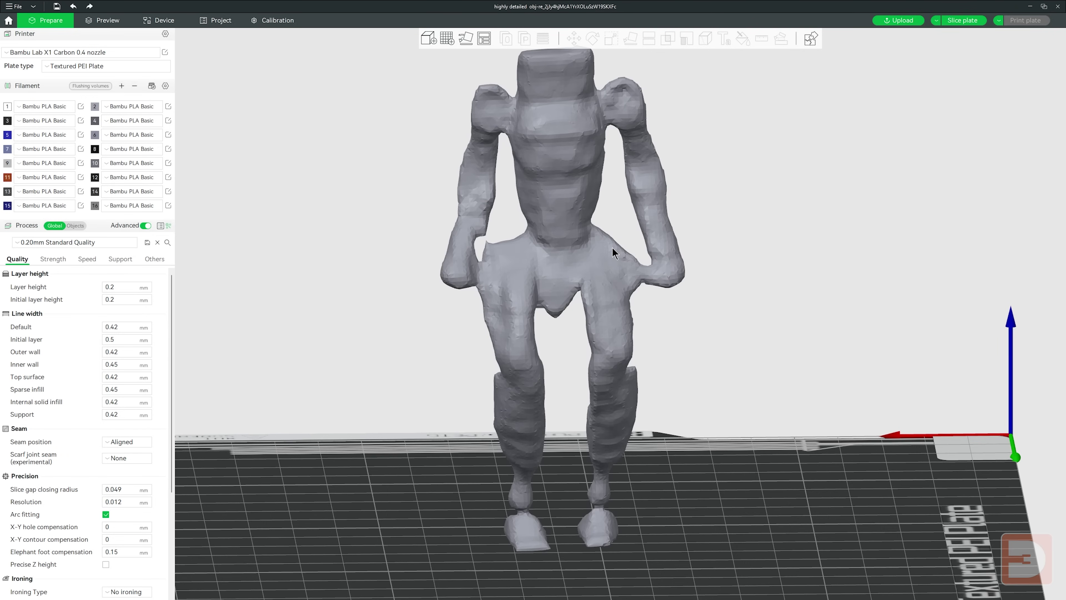
{"action": "left_click_drag", "start_coordinate": [719, 109], "coordinate": [457, 122]}
{"action": "left_click_drag", "start_coordinate": [656, 265], "coordinate": [486, 307]}
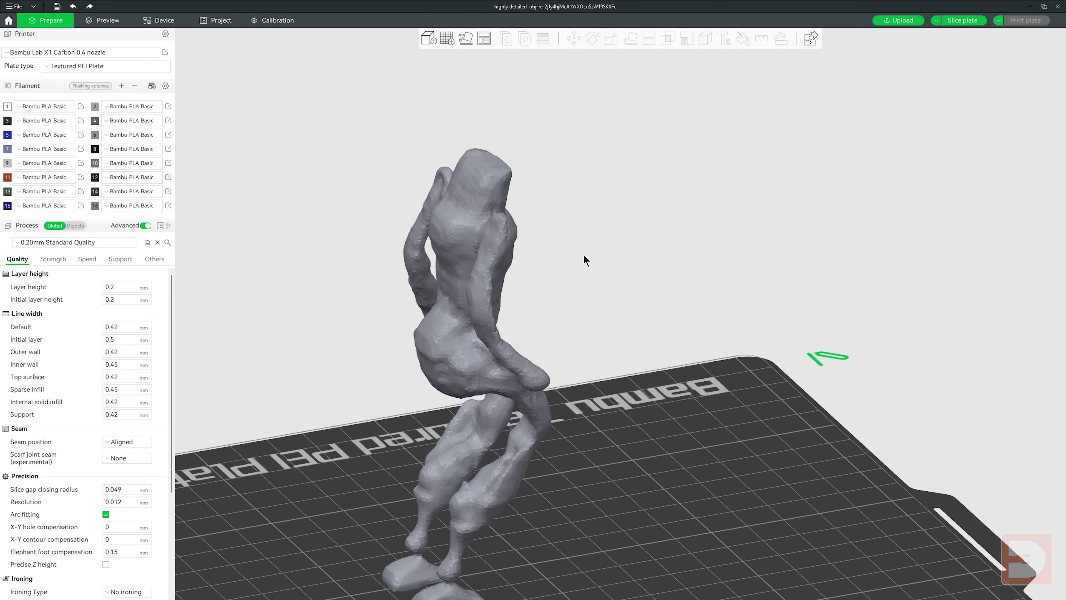
{"action": "scroll", "coordinate": [583, 260], "scroll_direction": "up", "scroll_amount": 10}
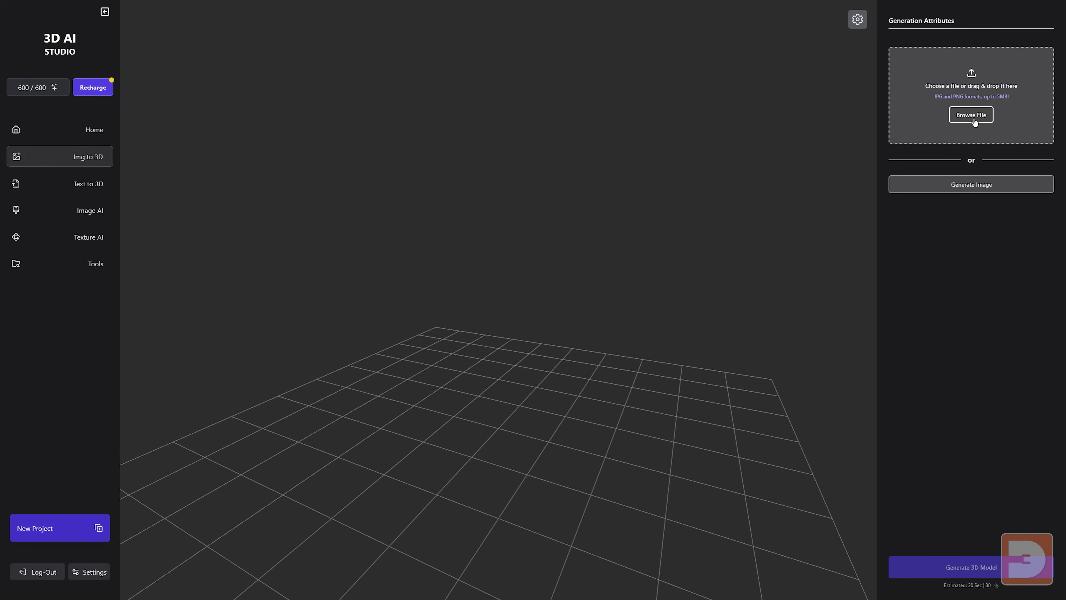
Switch to 3D AI Studio, upload the Atlas robot photo and generate a 3D model from it.
{"action": "left_click", "coordinate": [971, 114]}
{"action": "left_click", "coordinate": [654, 440]}
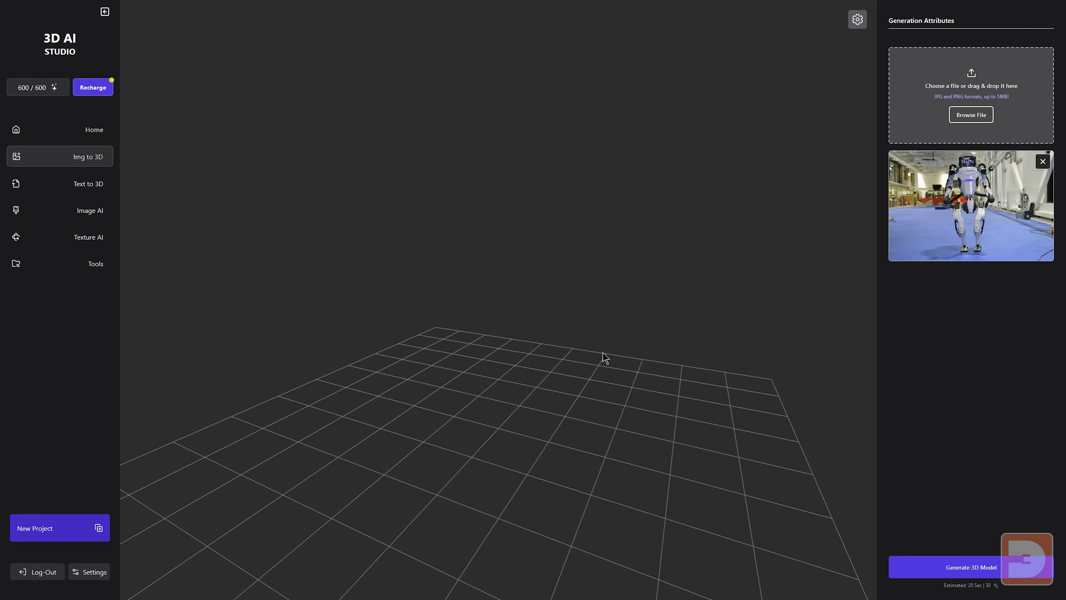
{"action": "left_click", "coordinate": [930, 560]}
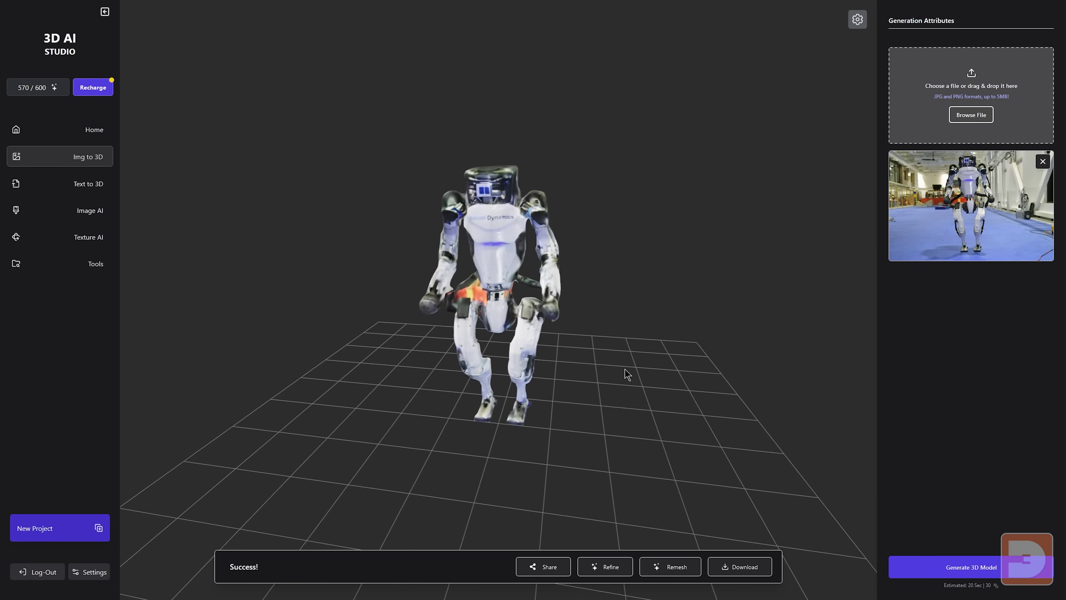
Inspect the generated robot model from the front and both sides.
{"action": "left_click_drag", "start_coordinate": [730, 344], "coordinate": [553, 354]}
{"action": "scroll", "coordinate": [561, 332], "scroll_direction": "up", "scroll_amount": 7}
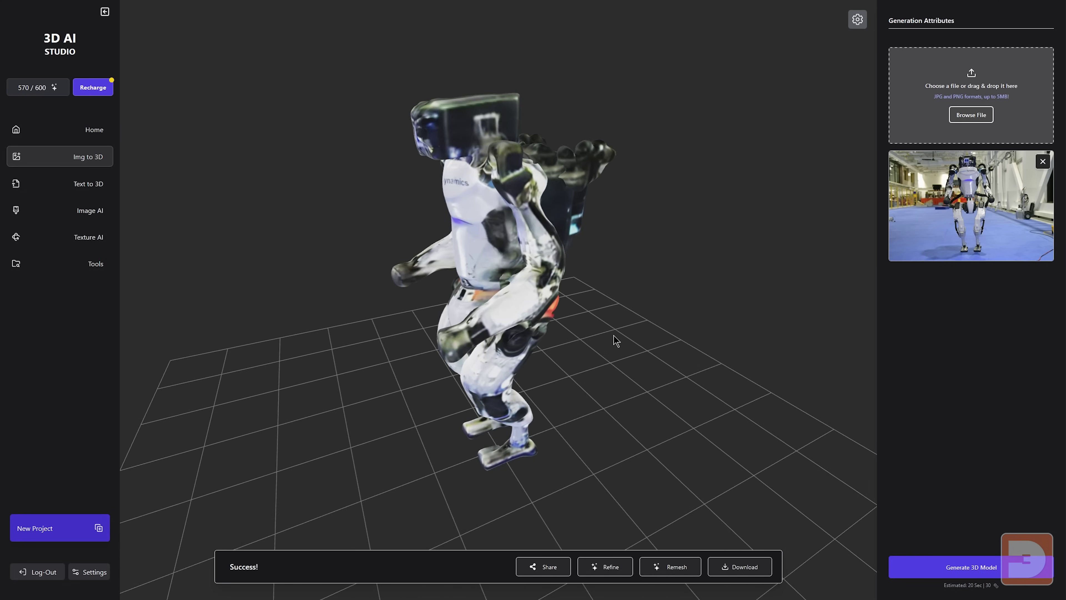
{"action": "scroll", "coordinate": [608, 344], "scroll_direction": "down", "scroll_amount": 6}
{"action": "left_click_drag", "start_coordinate": [608, 348], "coordinate": [810, 337]}
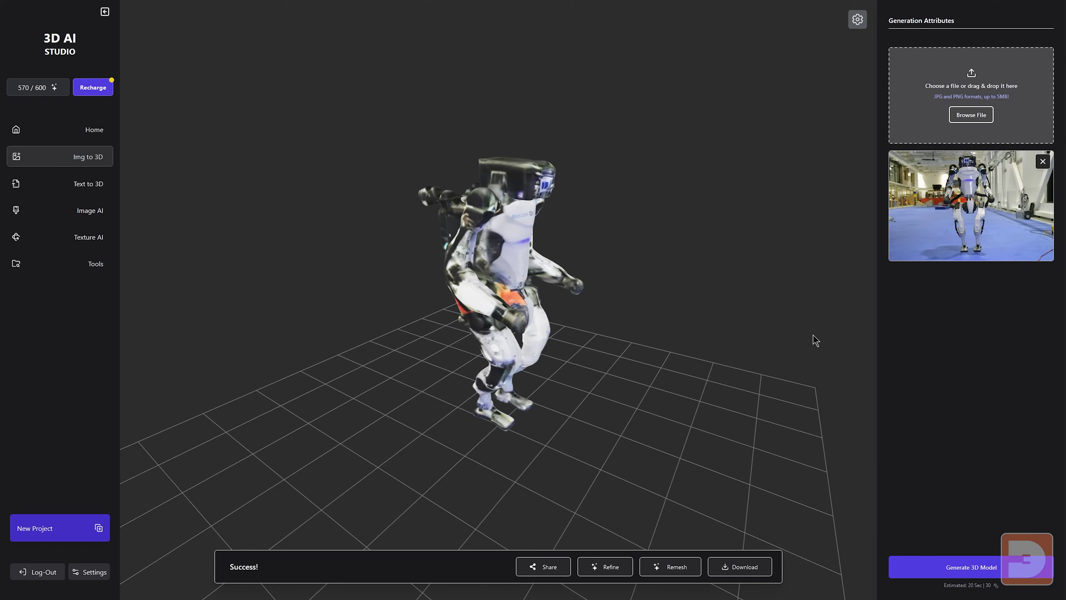
Refine the generated robot model.
{"action": "left_click_drag", "start_coordinate": [698, 336], "coordinate": [614, 388]}
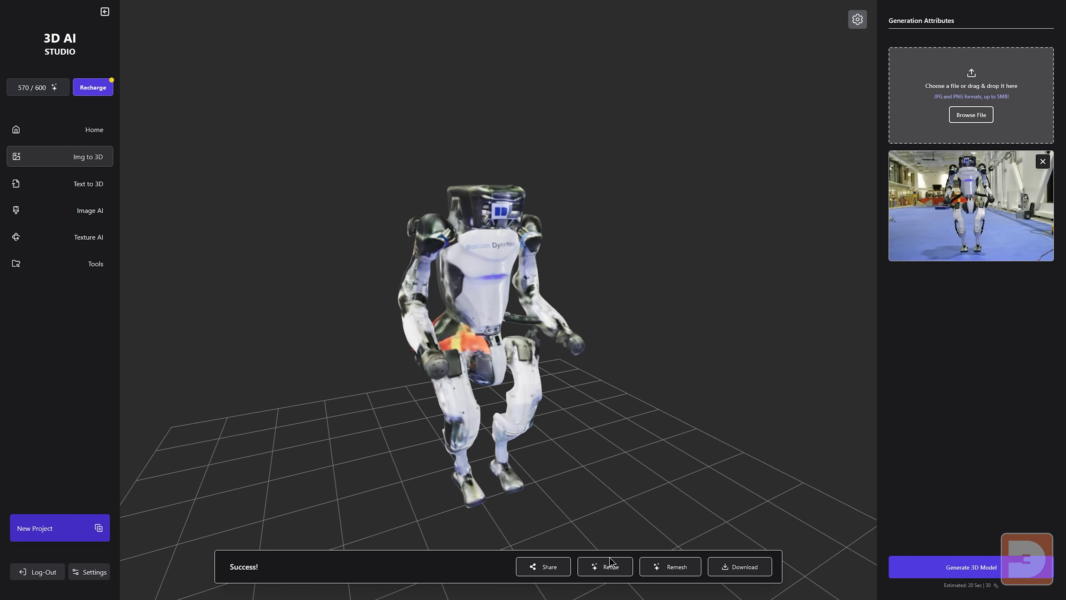
{"action": "left_click", "coordinate": [604, 567]}
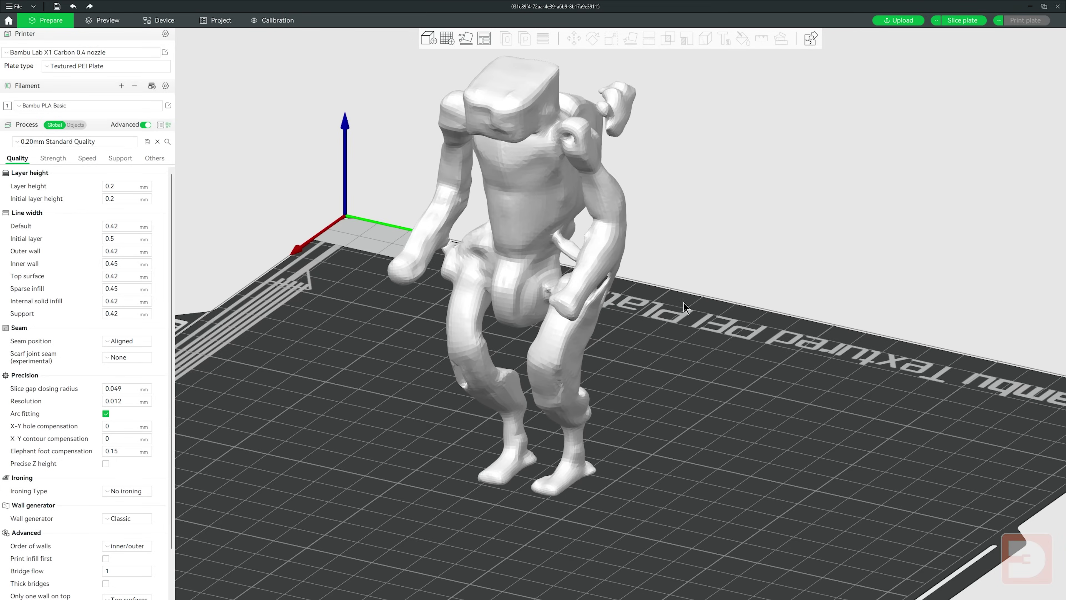
Switch to Bambu Studio and examine the robot mesh from the front, focusing on the legs and knees.
{"action": "left_click_drag", "start_coordinate": [683, 302], "coordinate": [697, 326]}
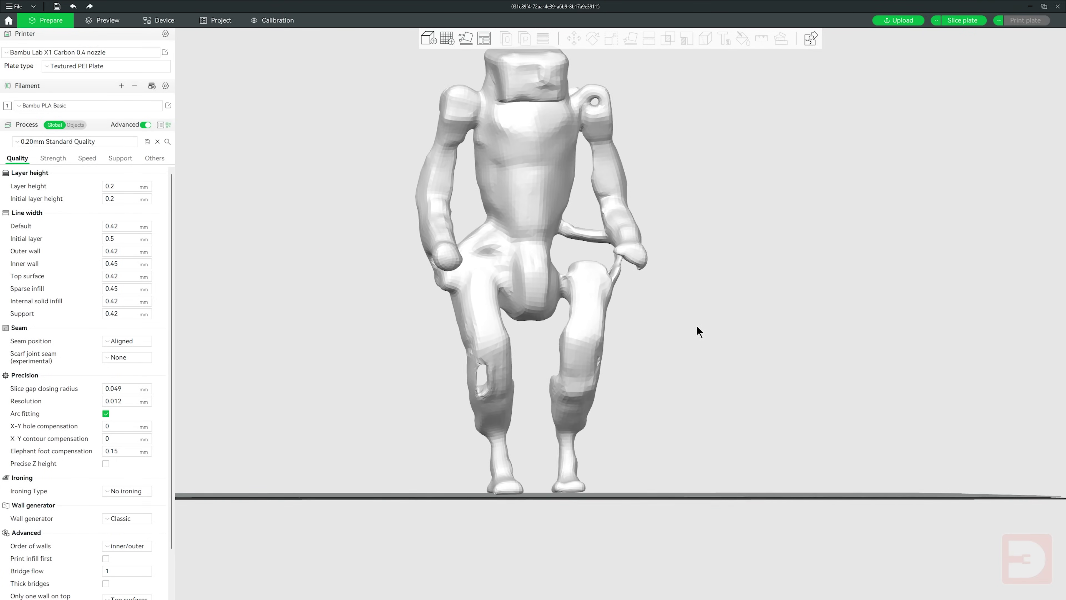
{"action": "scroll", "coordinate": [458, 435], "scroll_direction": "up", "scroll_amount": 5}
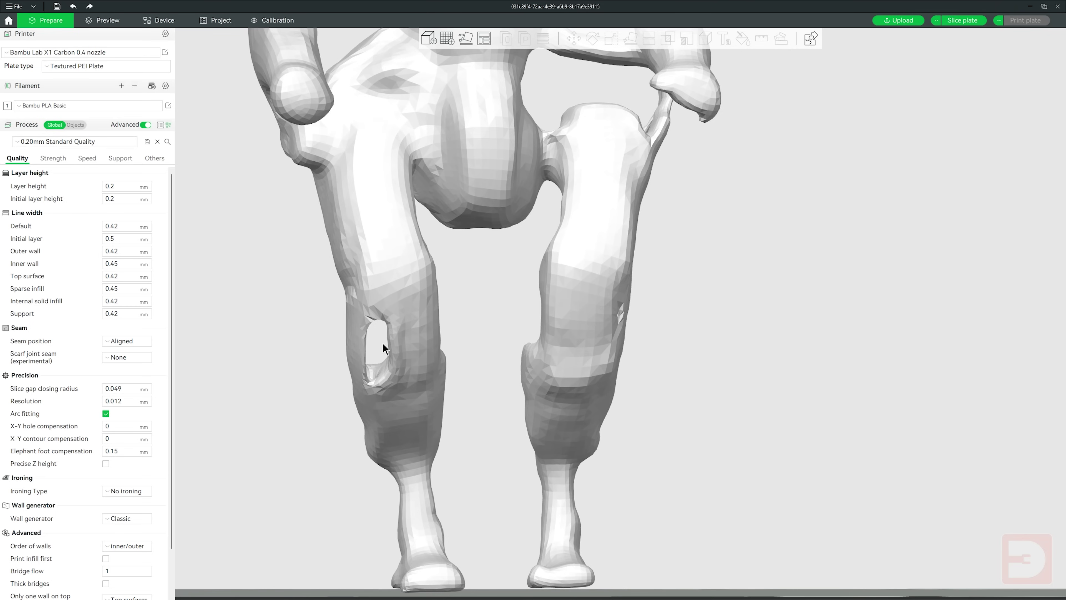
{"action": "scroll", "coordinate": [420, 354], "scroll_direction": "down", "scroll_amount": 1}
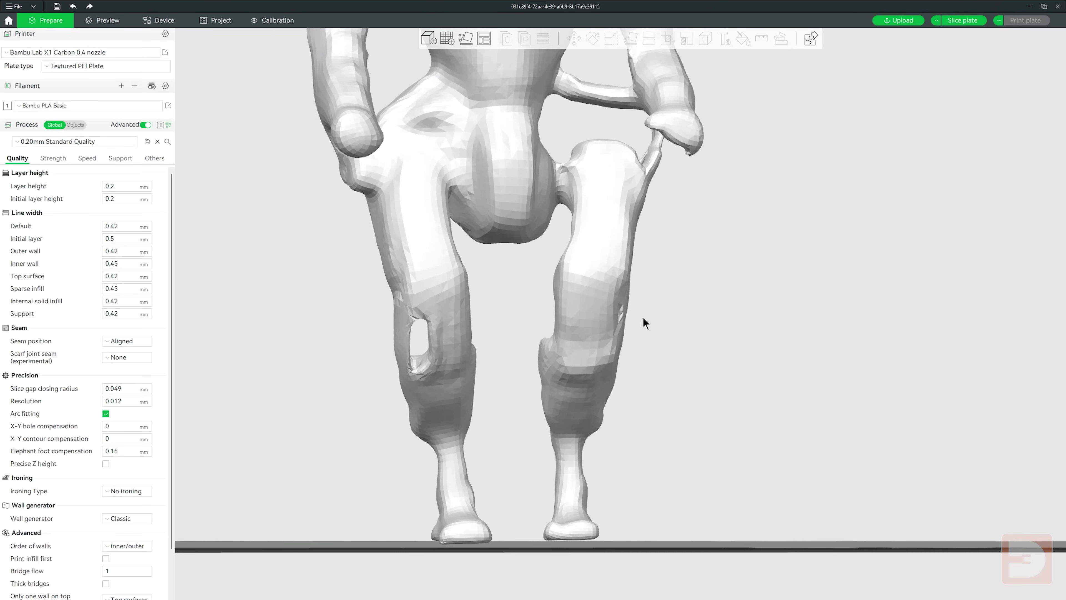
{"action": "scroll", "coordinate": [621, 282], "scroll_direction": "down", "scroll_amount": 2}
{"action": "left_click_drag", "start_coordinate": [786, 213], "coordinate": [607, 192]}
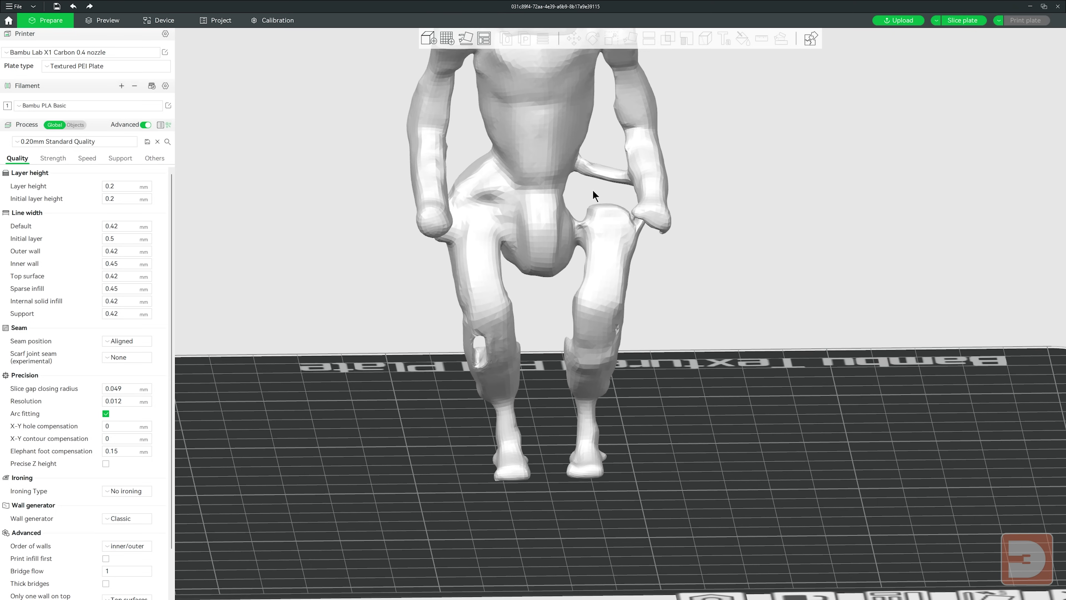
Examine the robot mesh from behind, focusing on the back and the separate pieces near the shoulders.
{"action": "left_click_drag", "start_coordinate": [567, 146], "coordinate": [808, 189]}
{"action": "left_click_drag", "start_coordinate": [641, 191], "coordinate": [768, 217]}
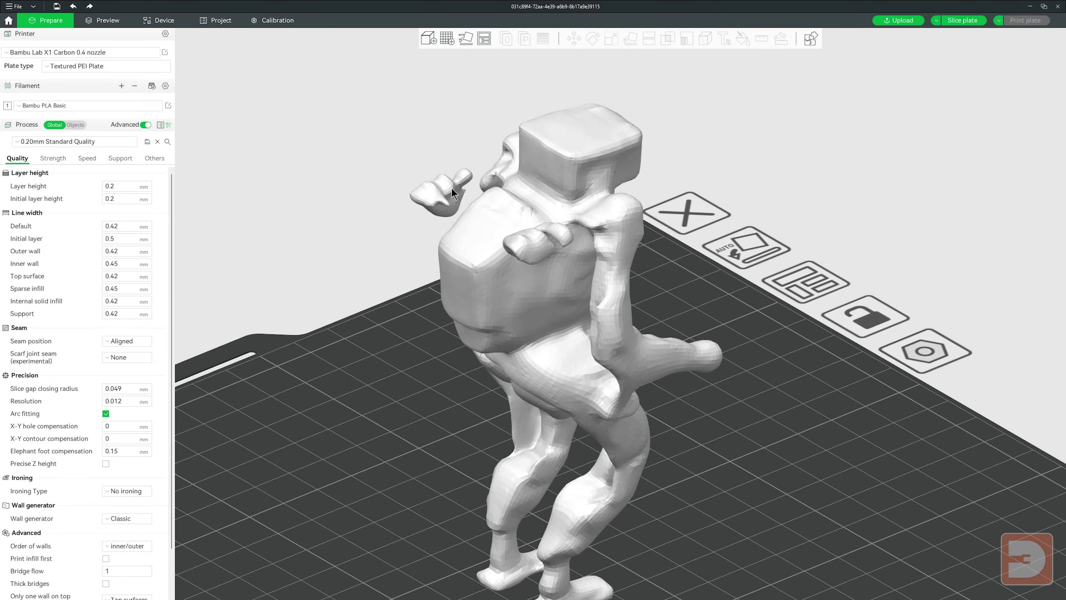
{"action": "scroll", "coordinate": [450, 187], "scroll_direction": "up", "scroll_amount": 5}
{"action": "right_click_drag", "start_coordinate": [428, 193], "coordinate": [532, 283]}
{"action": "scroll", "coordinate": [644, 211], "scroll_direction": "down", "scroll_amount": 5}
{"action": "left_click_drag", "start_coordinate": [644, 210], "coordinate": [785, 239]}
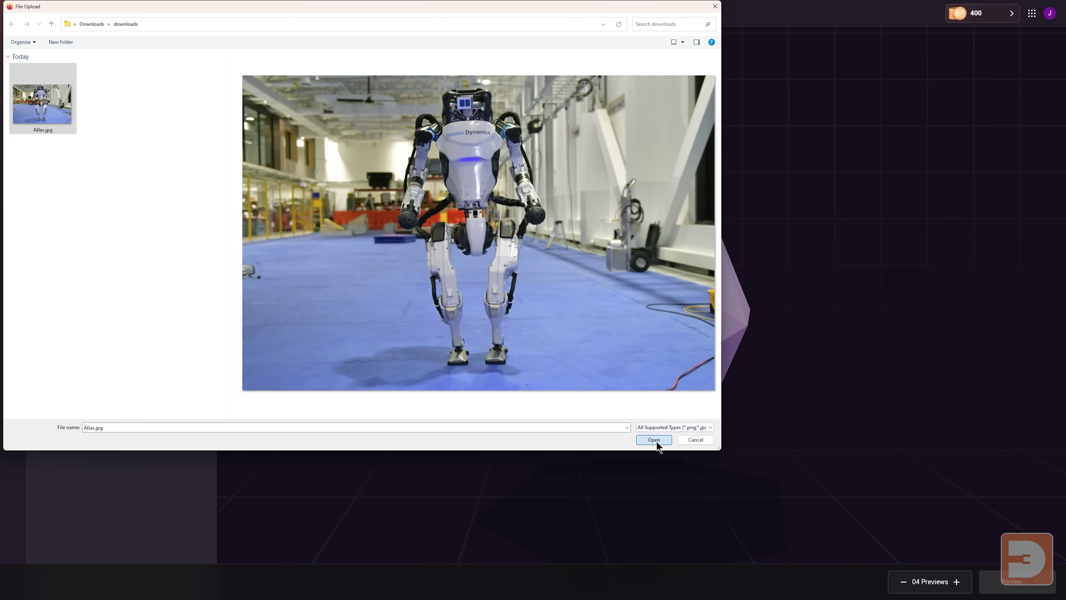
Switch to Geometry Generator, upload Atlas.jpg and generate a 3D model from it.
{"action": "left_click", "coordinate": [656, 441]}
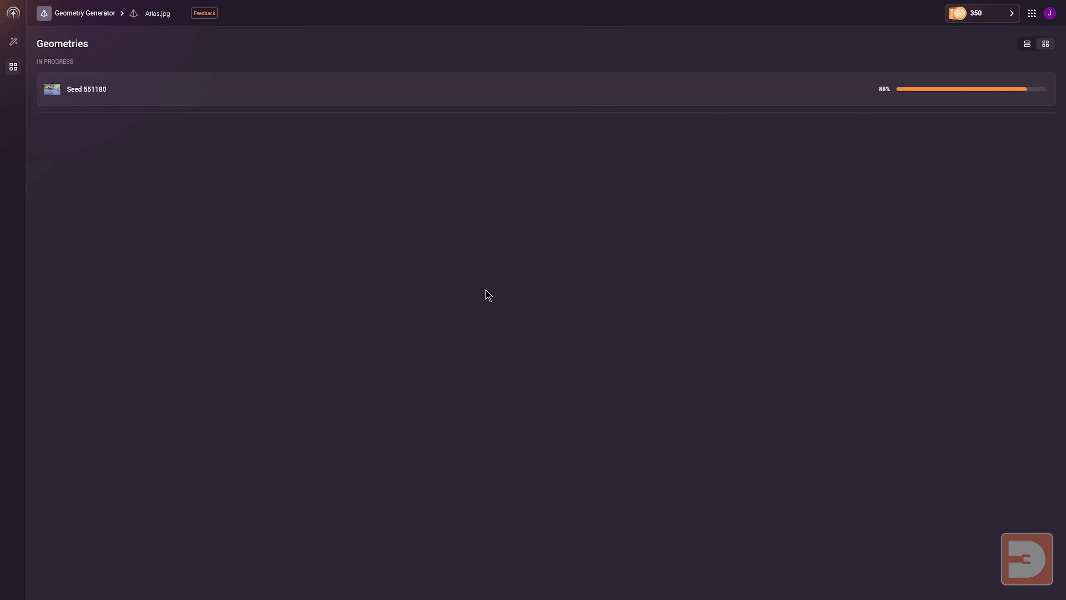
{"action": "left_click", "coordinate": [108, 105]}
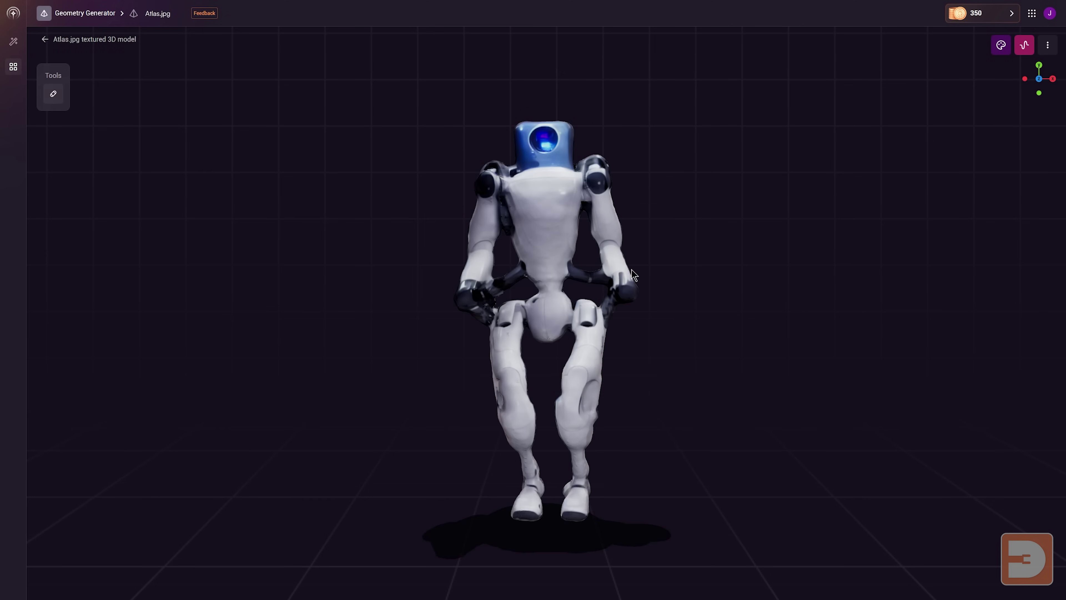
Inspect the textured robot model from several angles, and its untextured mesh in Bambu Studio from the side and front.
{"action": "left_click_drag", "start_coordinate": [687, 292], "coordinate": [665, 378]}
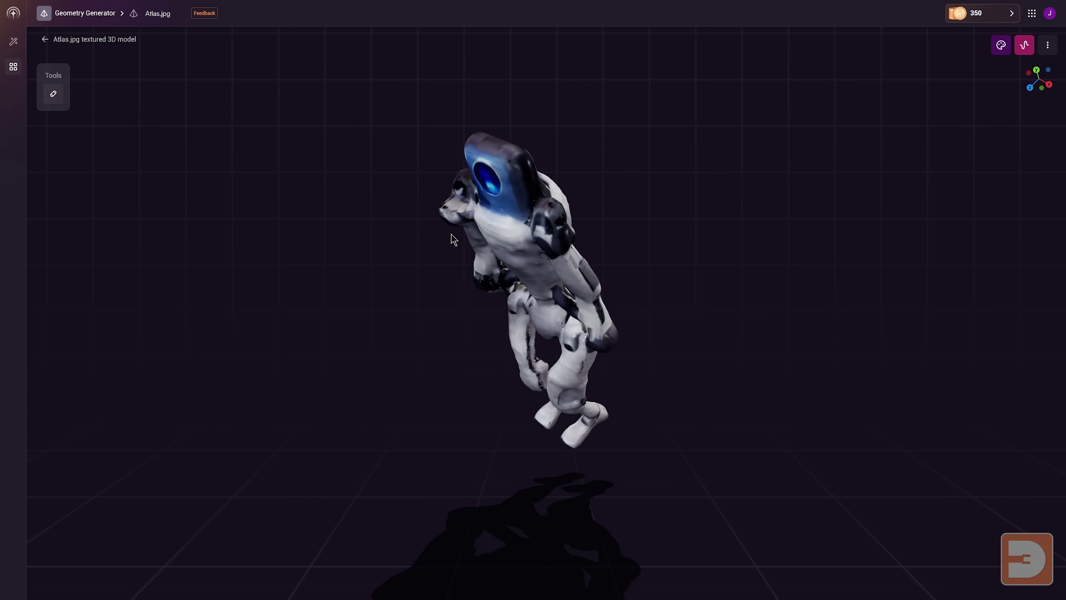
{"action": "left_click_drag", "start_coordinate": [436, 257], "coordinate": [436, 205]}
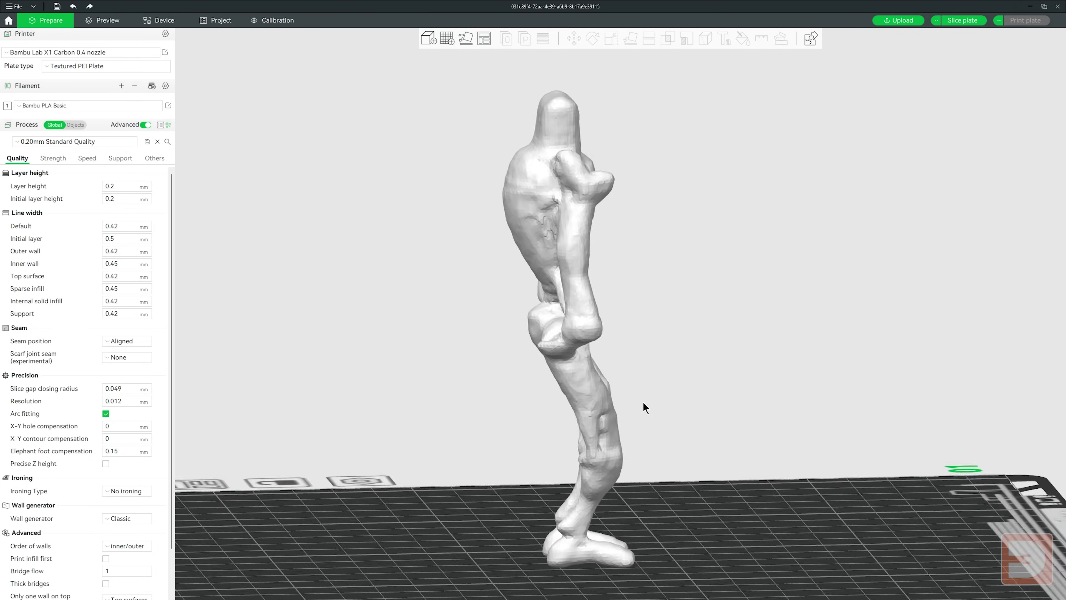
{"action": "left_click_drag", "start_coordinate": [645, 407], "coordinate": [584, 404]}
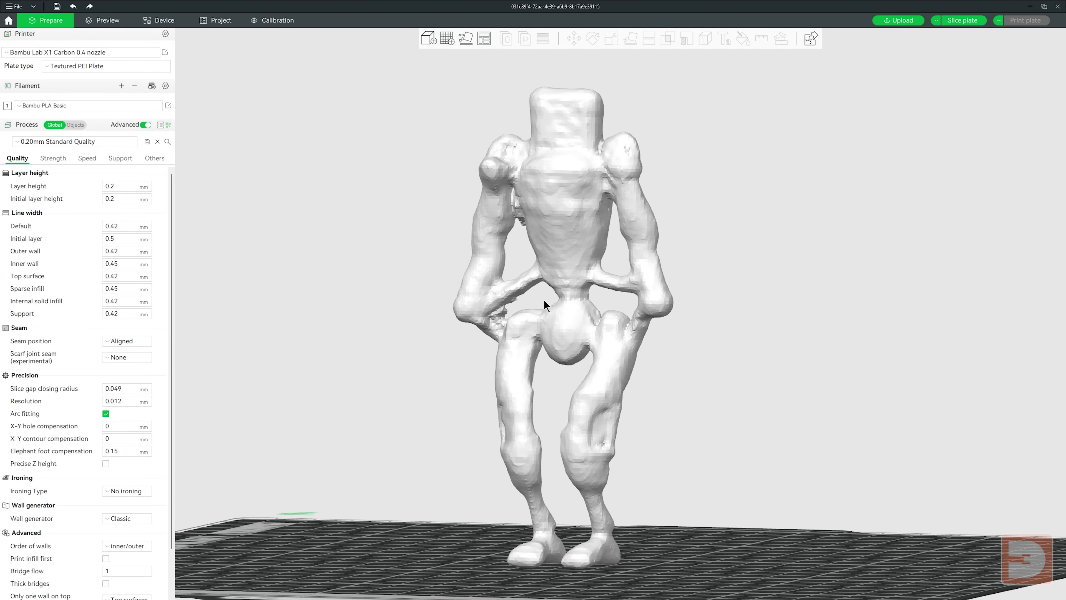
{"action": "left_click_drag", "start_coordinate": [745, 276], "coordinate": [823, 284]}
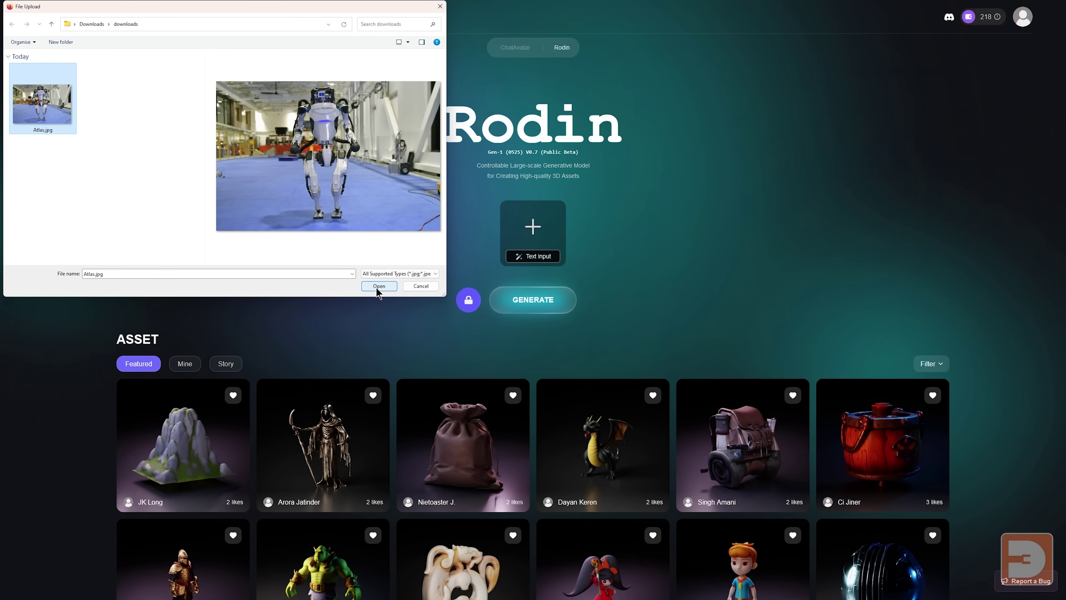
Switch to Rodin, generate a 3D model from Atlas.jpg and inspect its mesh in Bambu Studio.
{"action": "left_click", "coordinate": [378, 286]}
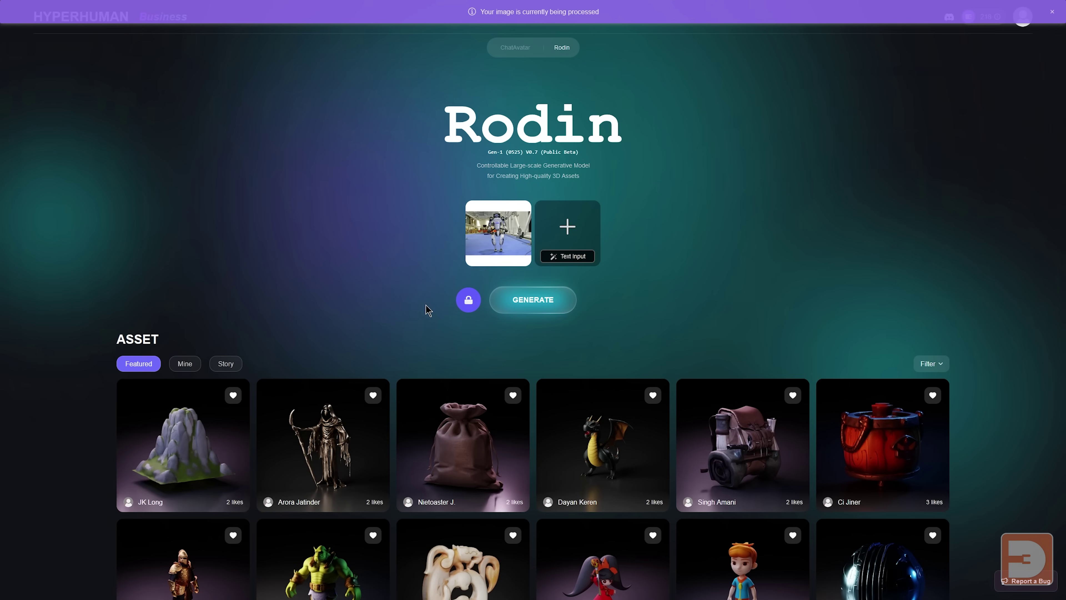
{"action": "left_click", "coordinate": [539, 307]}
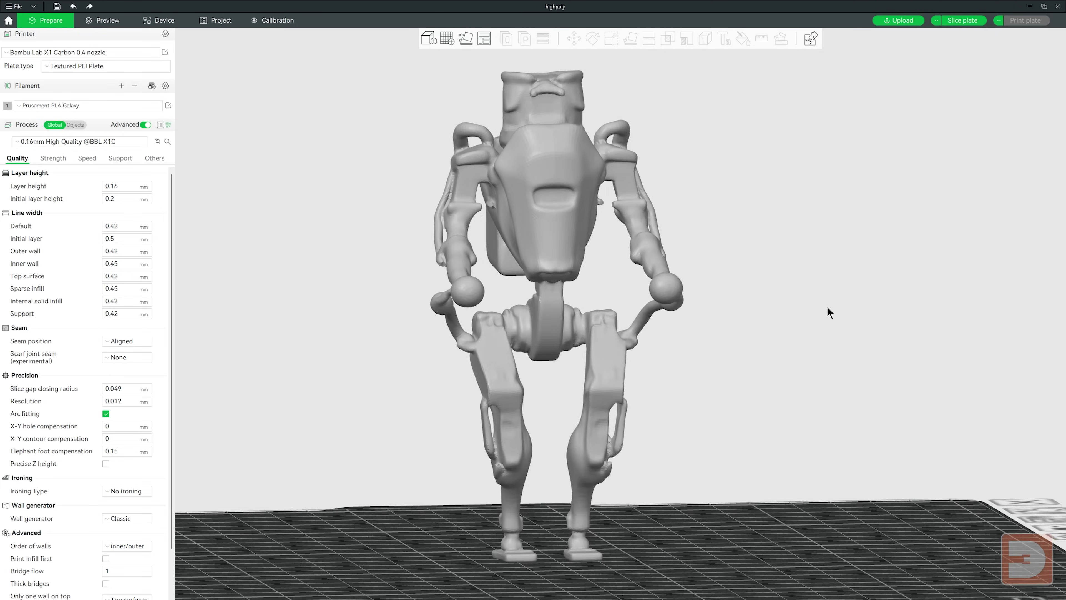
{"action": "left_click_drag", "start_coordinate": [827, 305], "coordinate": [608, 318]}
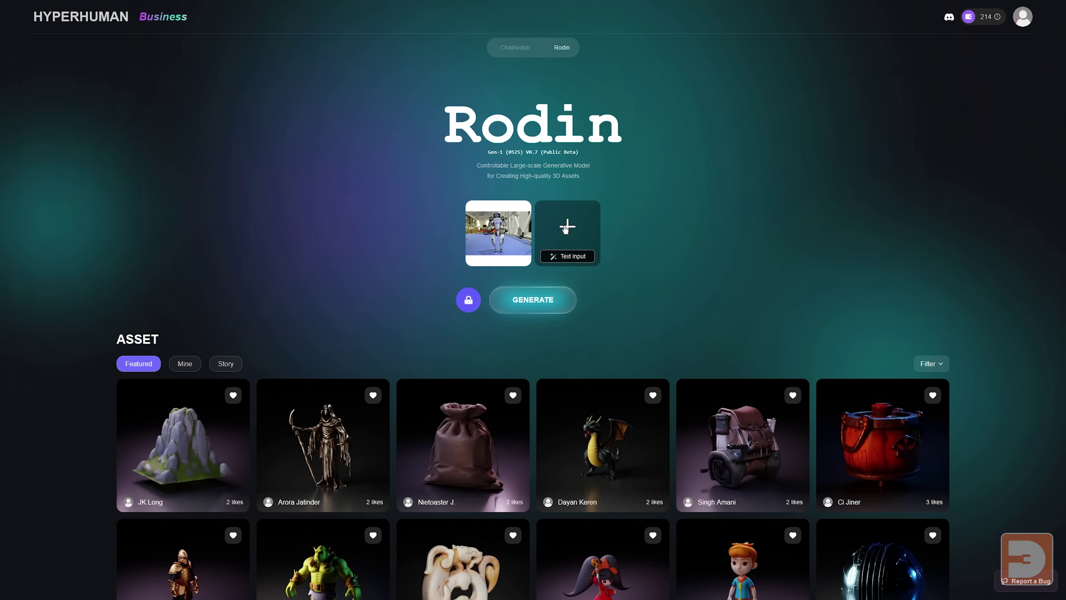
In Rodin, add three more Atlas robot images showing the back, the front at an angle and the side.
{"action": "left_click", "coordinate": [567, 230]}
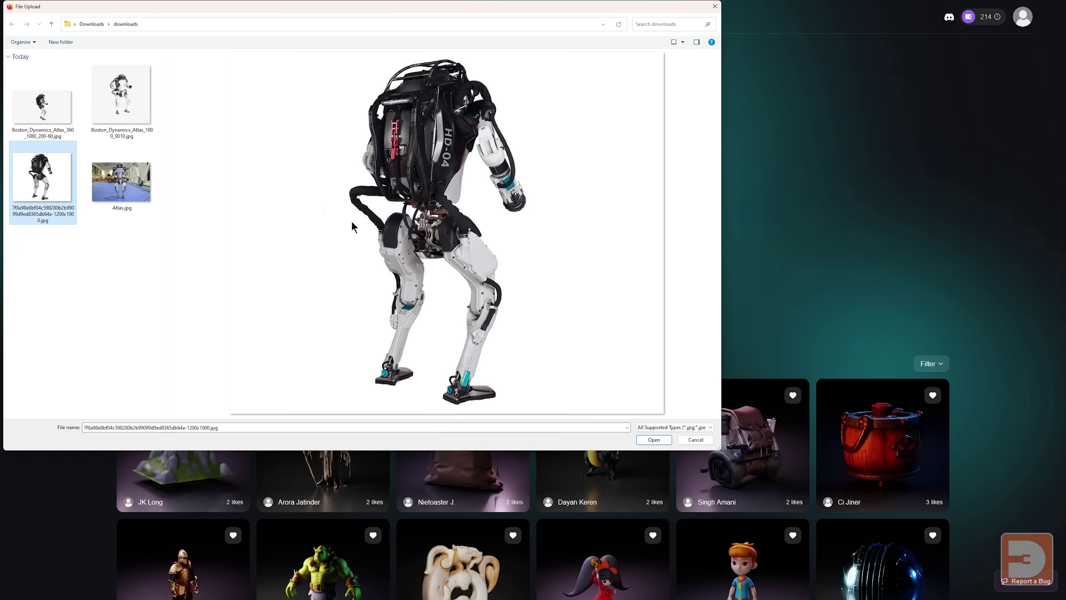
{"action": "left_click", "coordinate": [654, 439]}
{"action": "left_click", "coordinate": [614, 236]}
{"action": "left_click", "coordinate": [654, 439]}
{"action": "left_click", "coordinate": [637, 229]}
{"action": "left_click", "coordinate": [42, 105]}
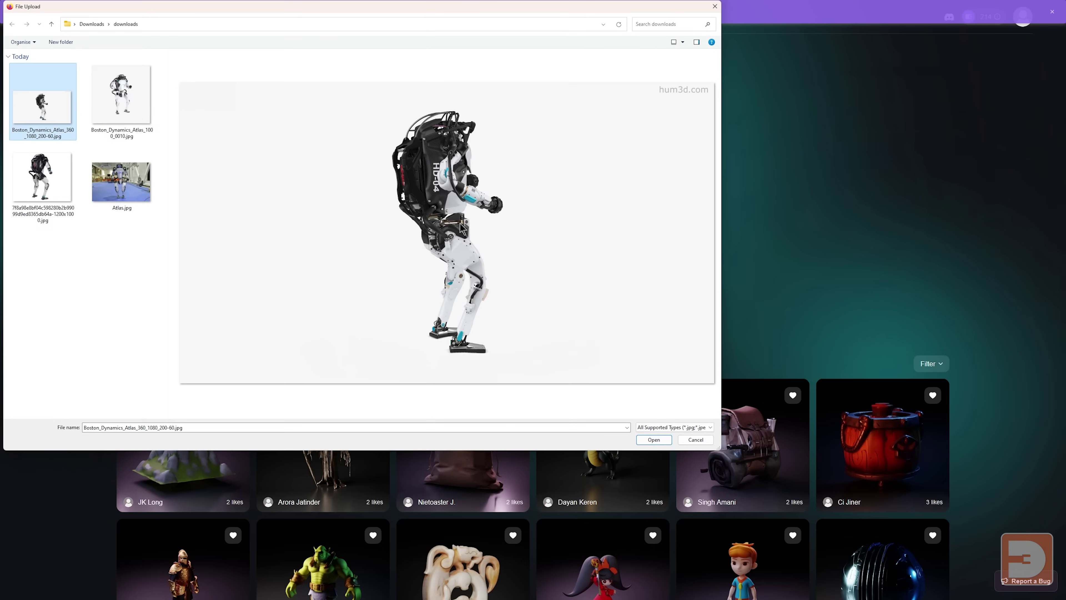
{"action": "left_click", "coordinate": [654, 440]}
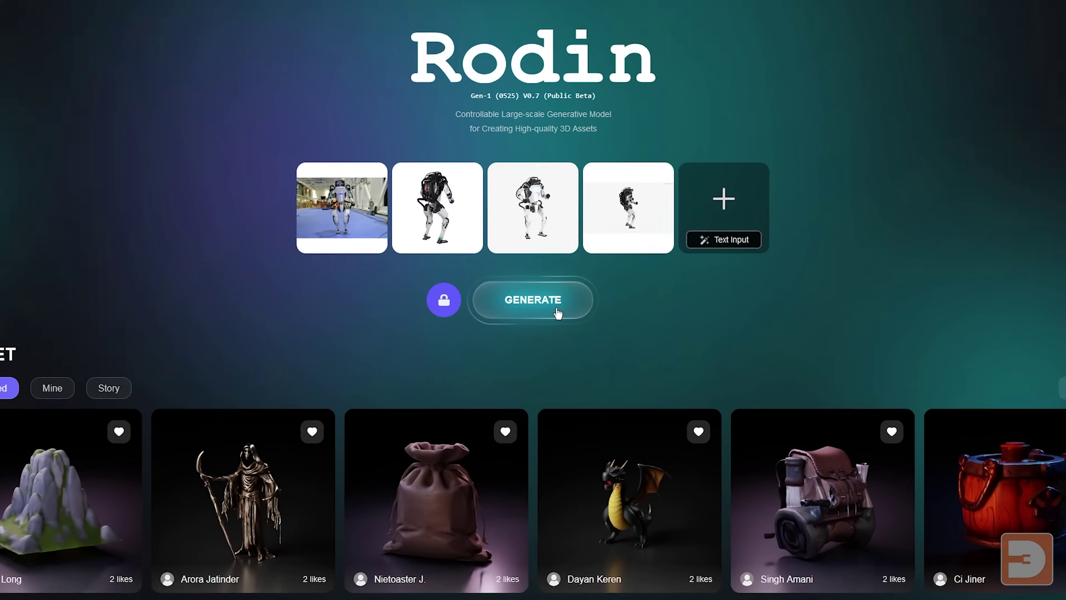
Generate a 3D model from the four robot images in Multiview mode.
{"action": "left_click", "coordinate": [527, 307]}
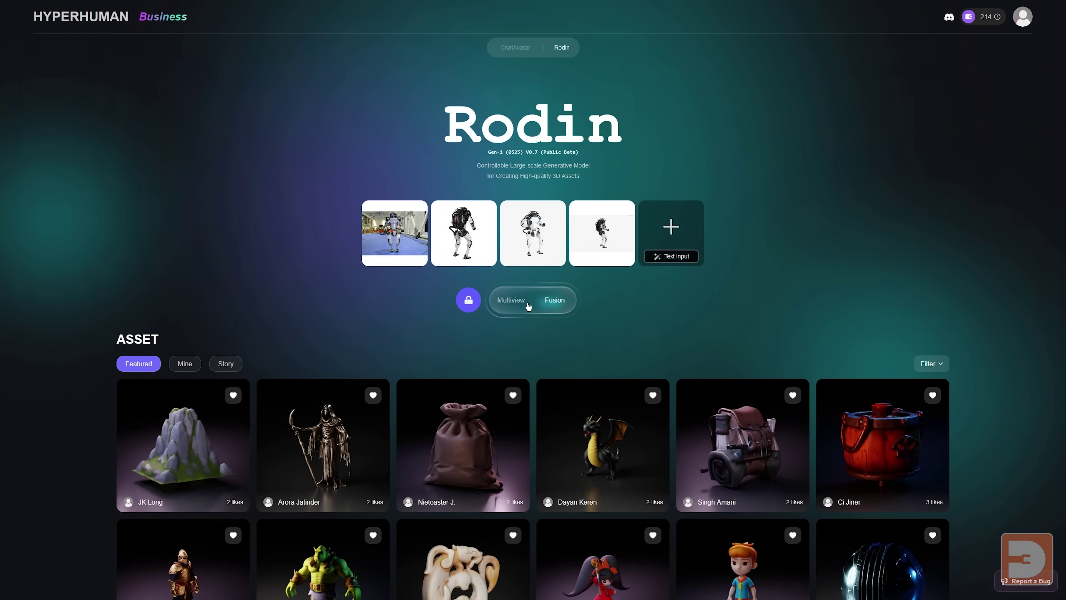
{"action": "left_click", "coordinate": [515, 303]}
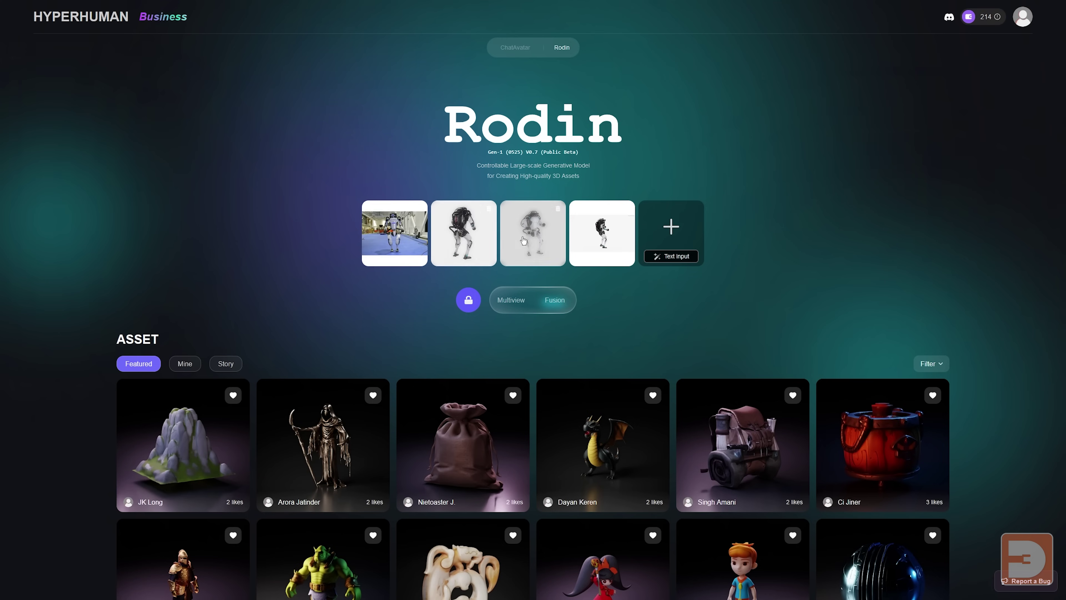
{"action": "left_click", "coordinate": [510, 300]}
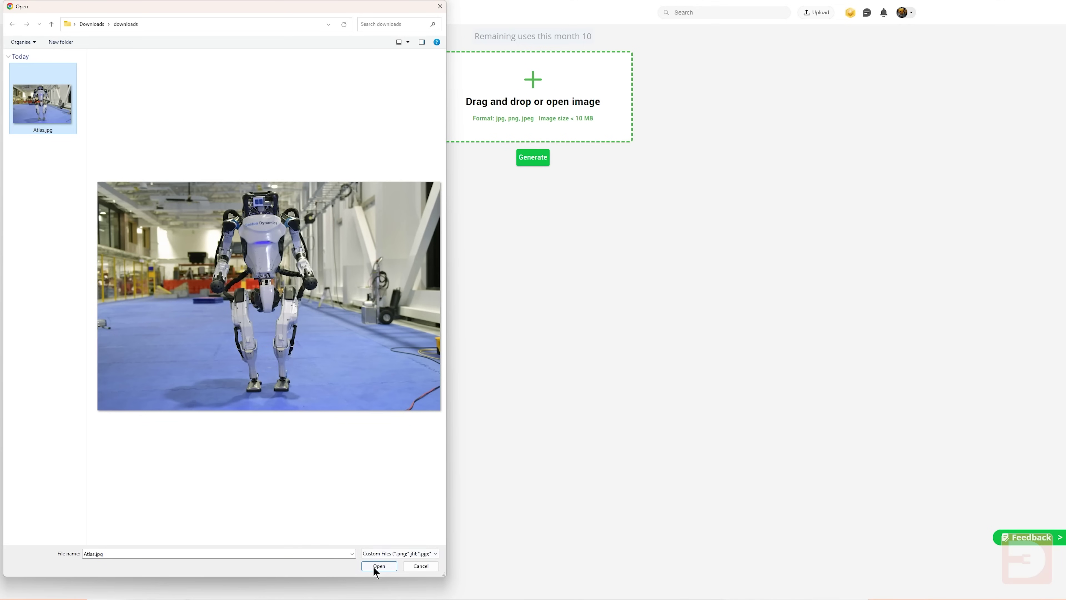
Switch to MakerWorld's image-to-3D tool and try to generate models from Atlas.jpg and Boston_Dynamics_Atlas_1000_0010.jpg.
{"action": "left_click", "coordinate": [378, 565]}
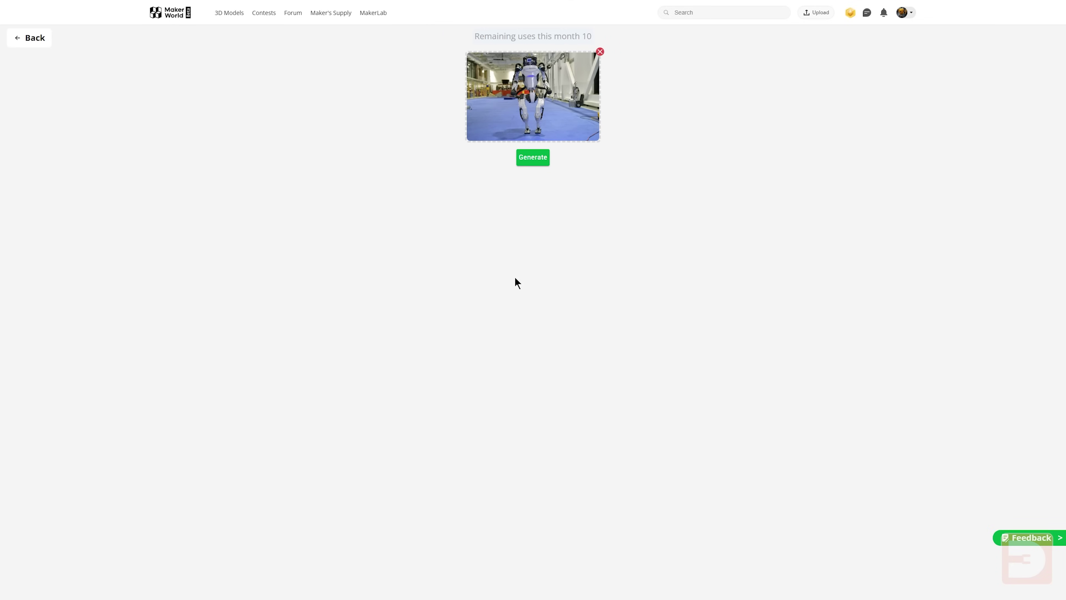
{"action": "left_click", "coordinate": [531, 159]}
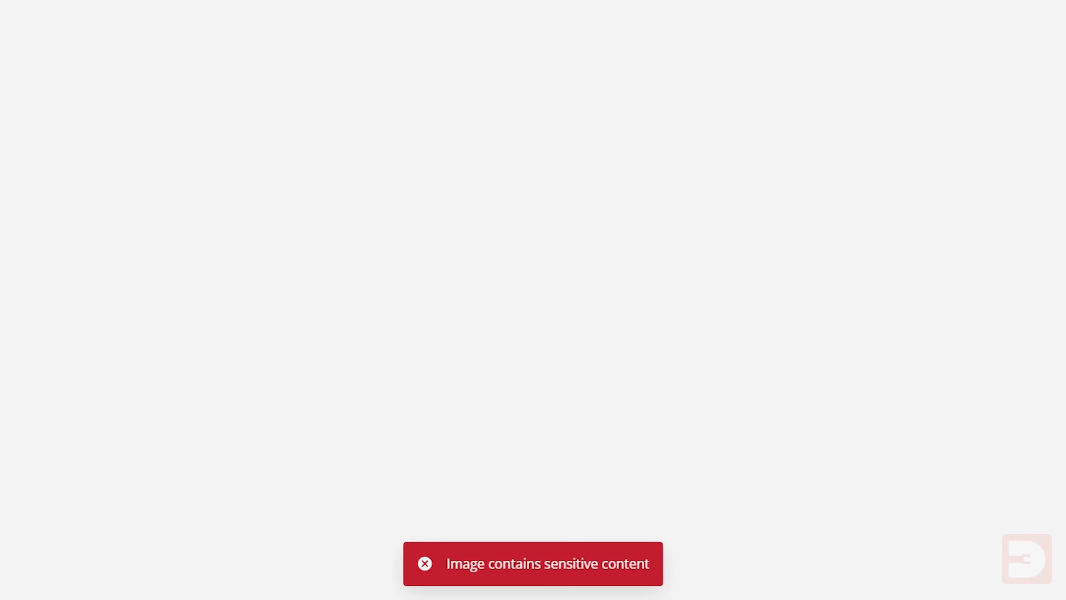
{"action": "left_click", "coordinate": [533, 96]}
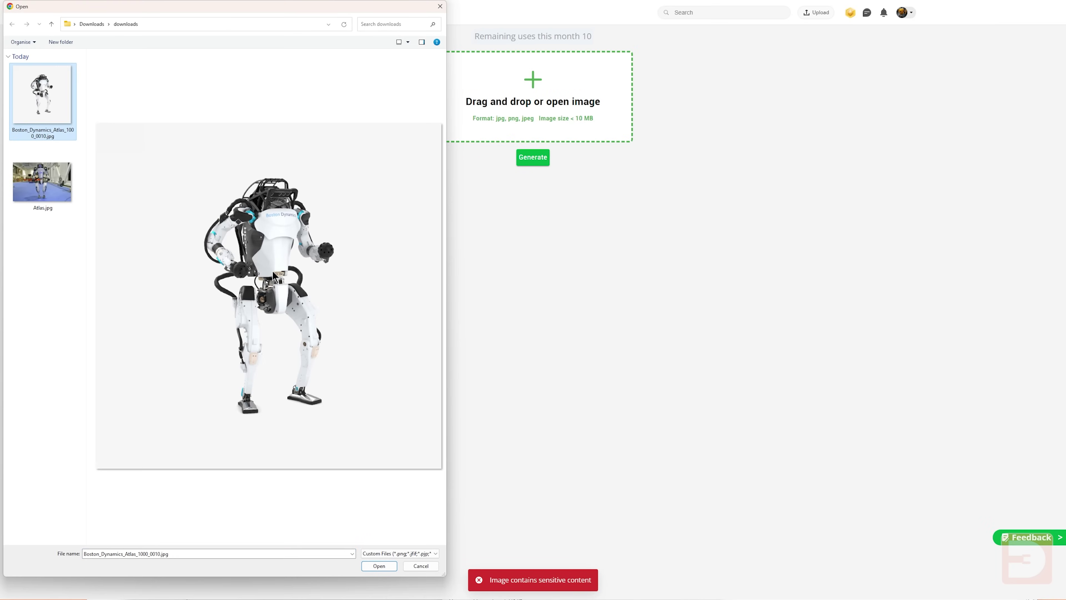
{"action": "left_click", "coordinate": [379, 565]}
{"action": "left_click", "coordinate": [533, 160]}
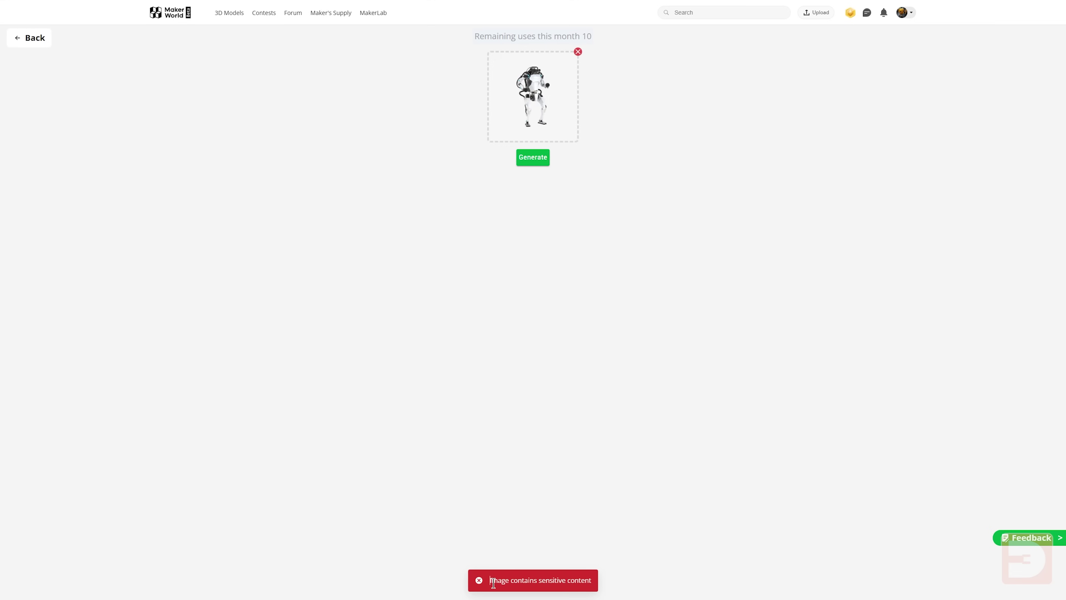
Replace the uploaded image with maxresdefault.jpg and try to generate a 3D model from it.
{"action": "left_click", "coordinate": [578, 52]}
{"action": "left_click", "coordinate": [533, 81]}
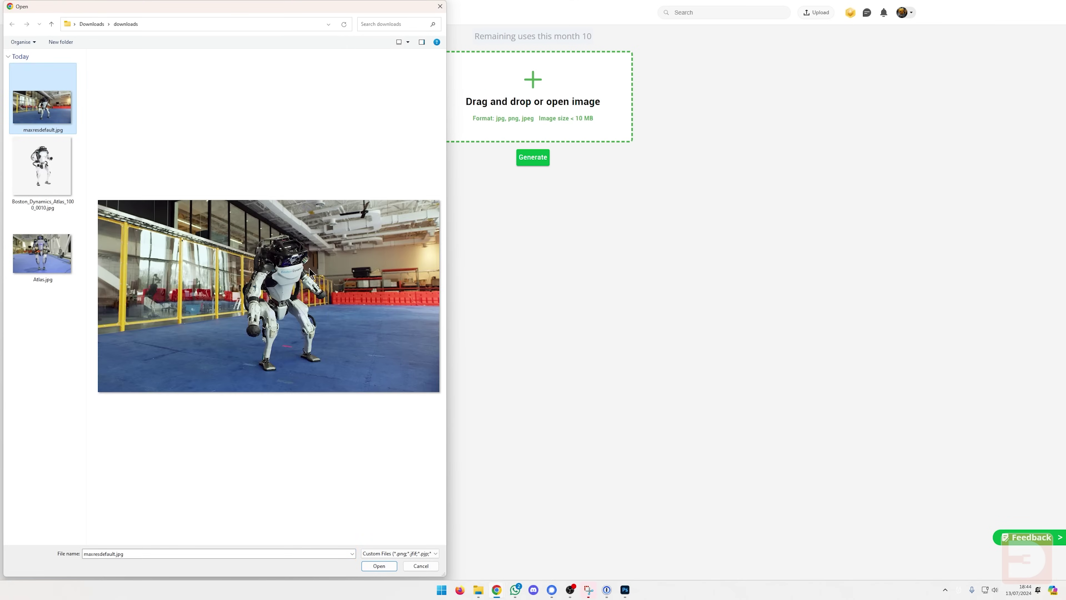
{"action": "left_click", "coordinate": [378, 565]}
{"action": "left_click", "coordinate": [528, 158]}
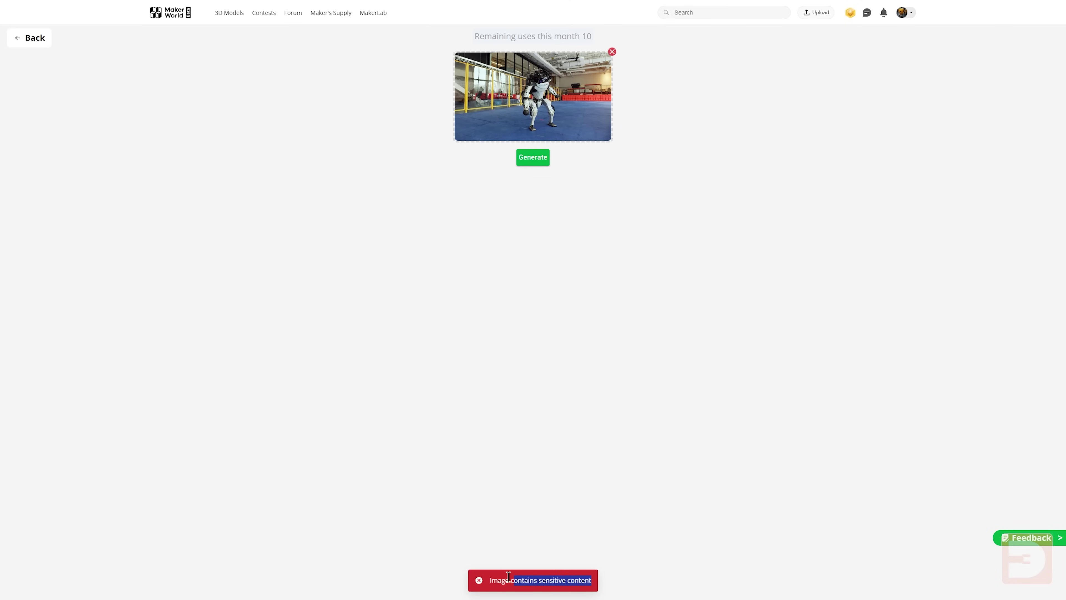
Replace the robot image with the red boat photo PXL_20240613_064119169.jpg and generate a 3D model from it.
{"action": "left_click", "coordinate": [611, 52]}
{"action": "left_click", "coordinate": [533, 80]}
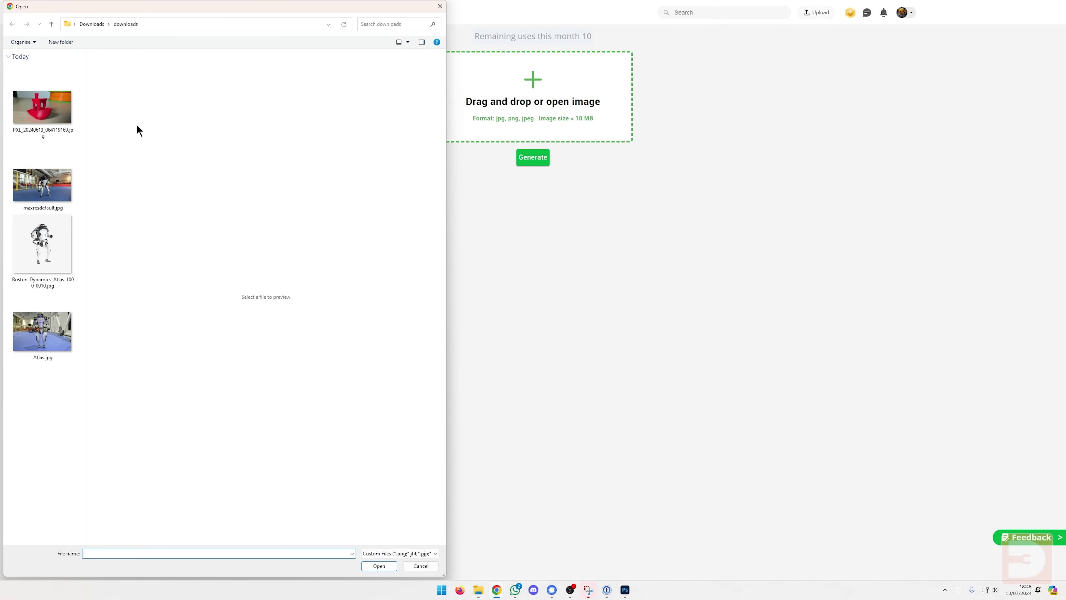
{"action": "left_click", "coordinate": [59, 108]}
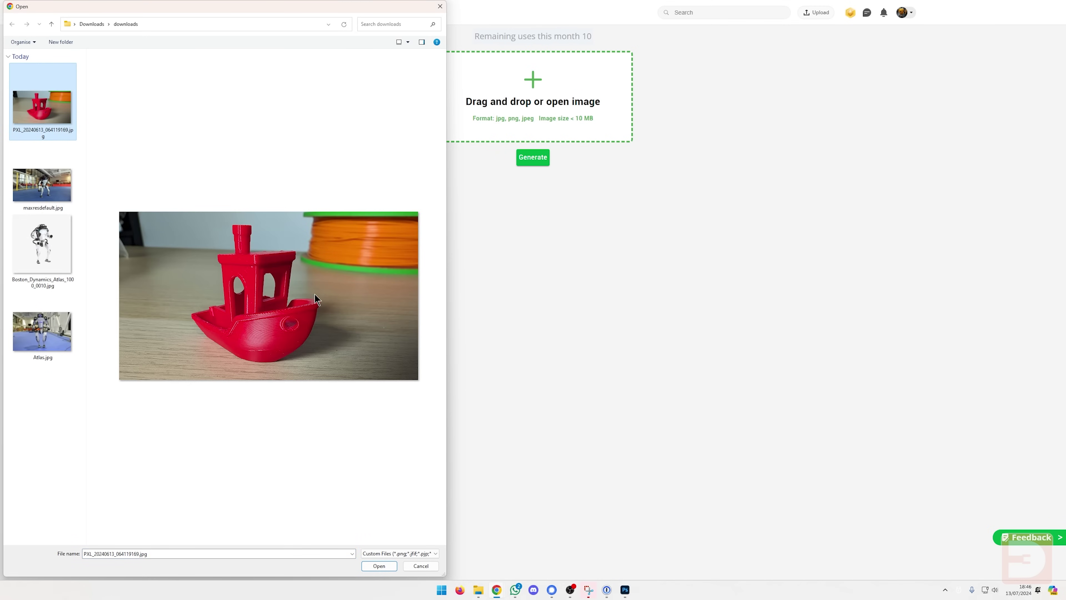
{"action": "left_click", "coordinate": [378, 567]}
{"action": "left_click", "coordinate": [540, 167]}
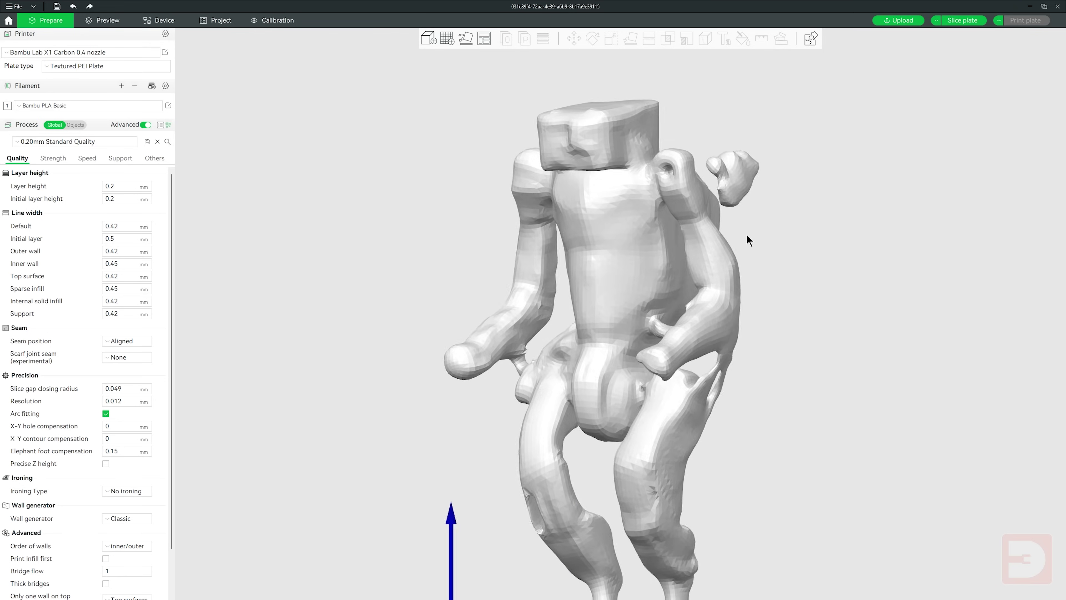
Switch to Bambu Studio and inspect the generated robots' bodies, lower legs and the undersides of their feet.
{"action": "left_click_drag", "start_coordinate": [678, 238], "coordinate": [542, 428]}
{"action": "left_click_drag", "start_coordinate": [559, 259], "coordinate": [702, 245]}
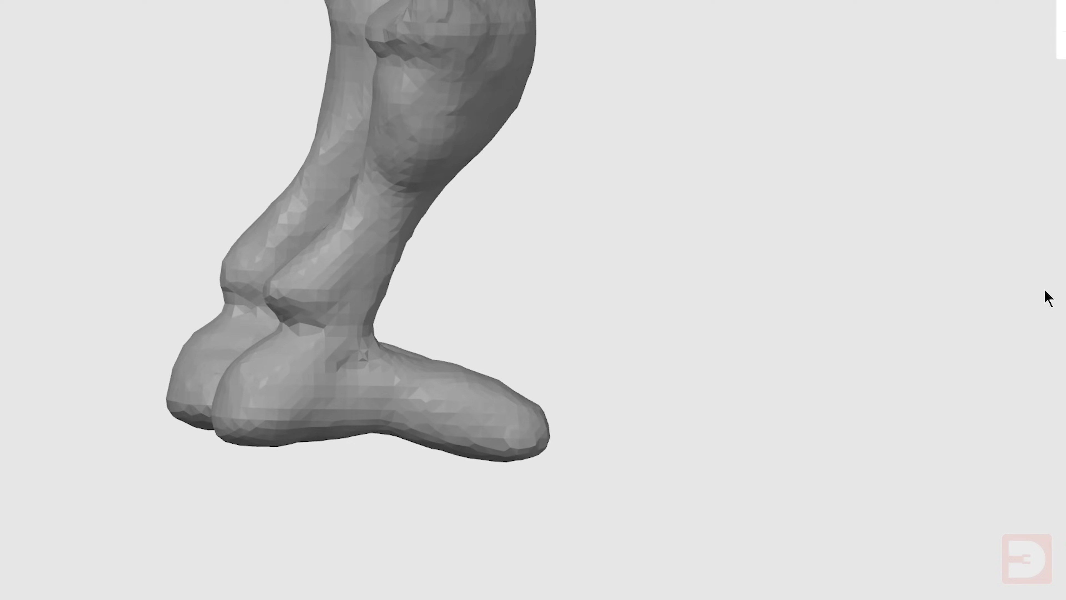
{"action": "left_click_drag", "start_coordinate": [1045, 291], "coordinate": [1065, 276]}
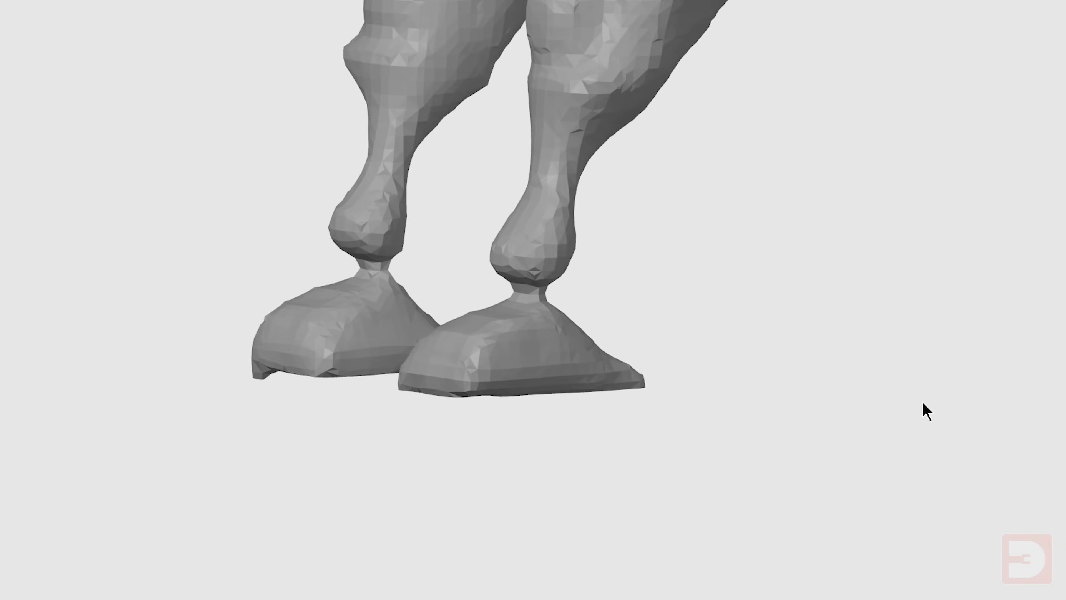
{"action": "left_click_drag", "start_coordinate": [922, 403], "coordinate": [810, 381]}
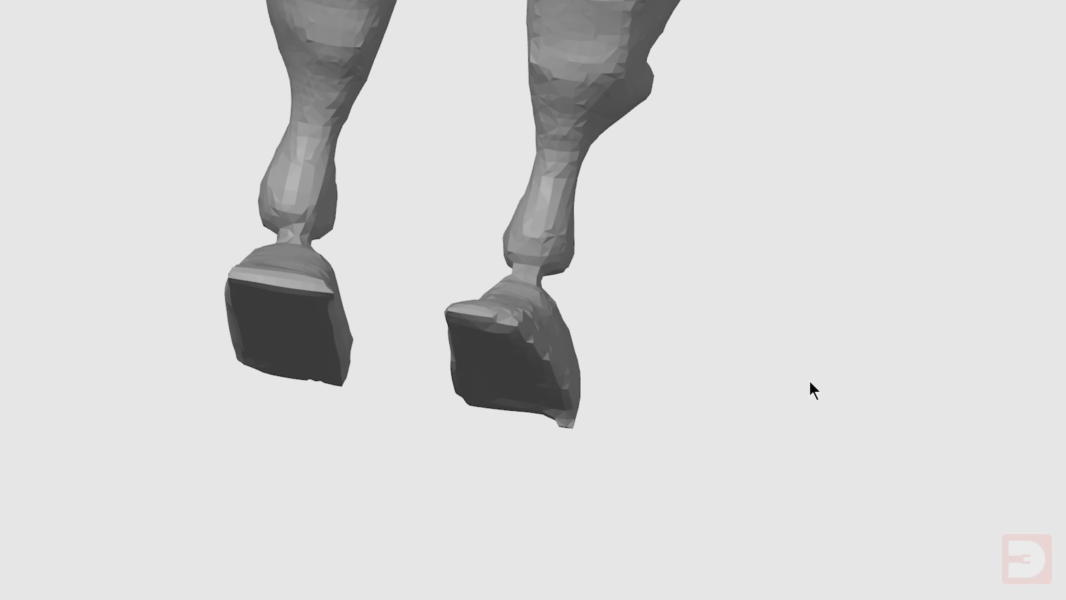
Inspect the generated robots' legs and feet and the full Atlas.jpg model on the build plate from several angles.
{"action": "left_click_drag", "start_coordinate": [516, 447], "coordinate": [707, 447]}
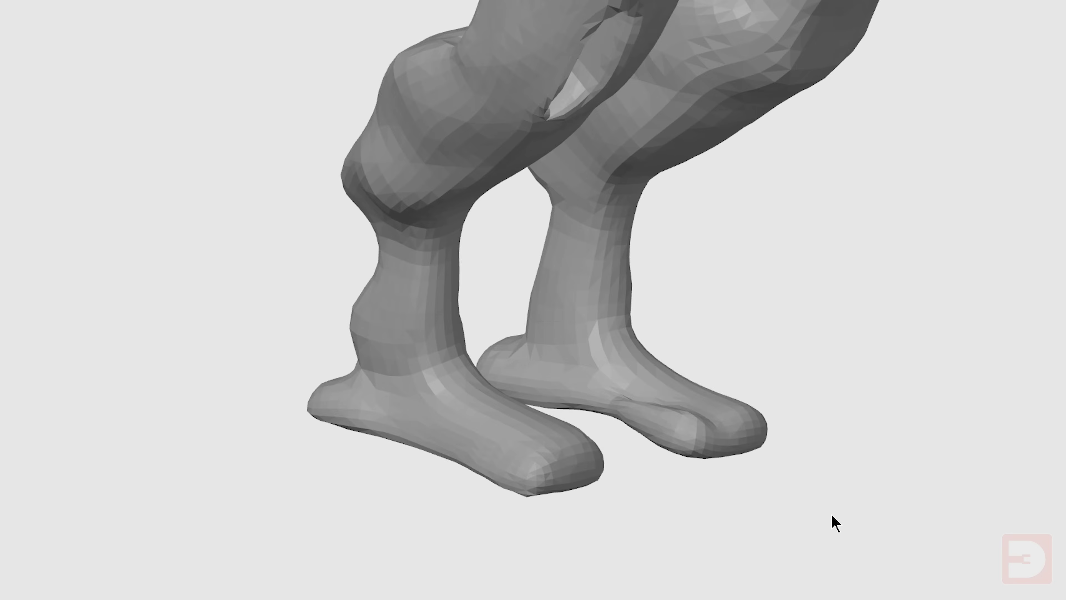
{"action": "left_click_drag", "start_coordinate": [832, 517], "coordinate": [889, 515]}
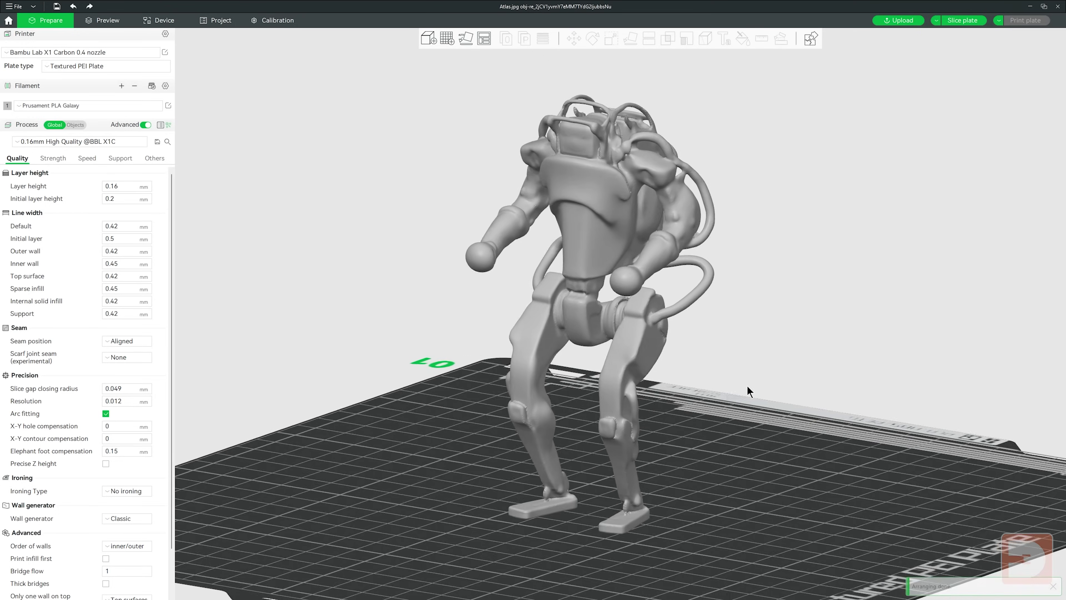
{"action": "left_click_drag", "start_coordinate": [747, 385], "coordinate": [586, 253]}
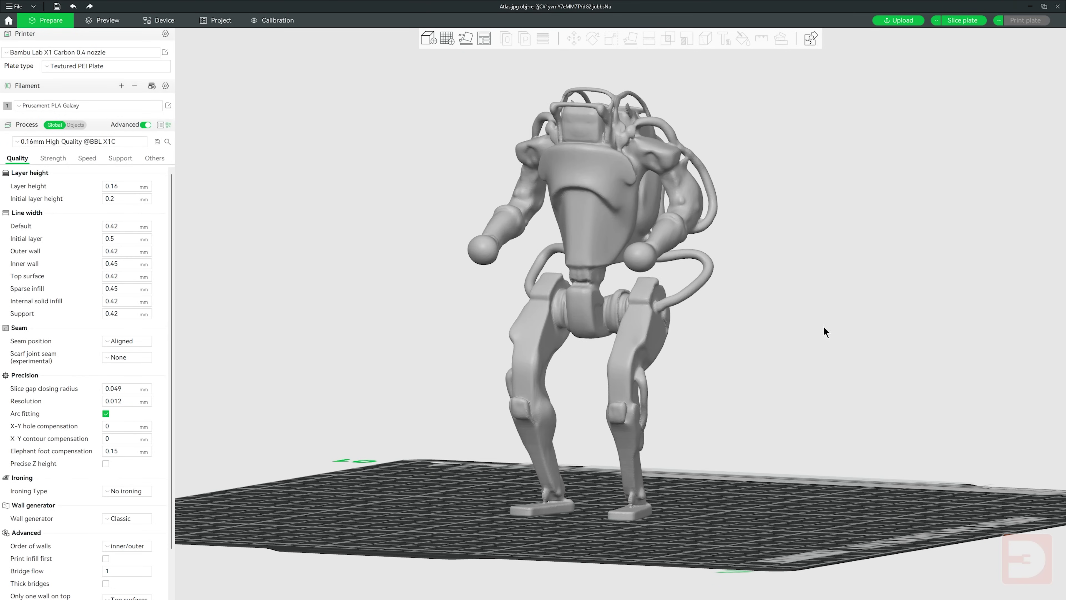
{"action": "left_click_drag", "start_coordinate": [824, 326], "coordinate": [711, 438]}
{"action": "scroll", "coordinate": [713, 442], "scroll_direction": "up", "scroll_amount": 3}
{"action": "right_click_drag", "start_coordinate": [697, 450], "coordinate": [610, 187]}
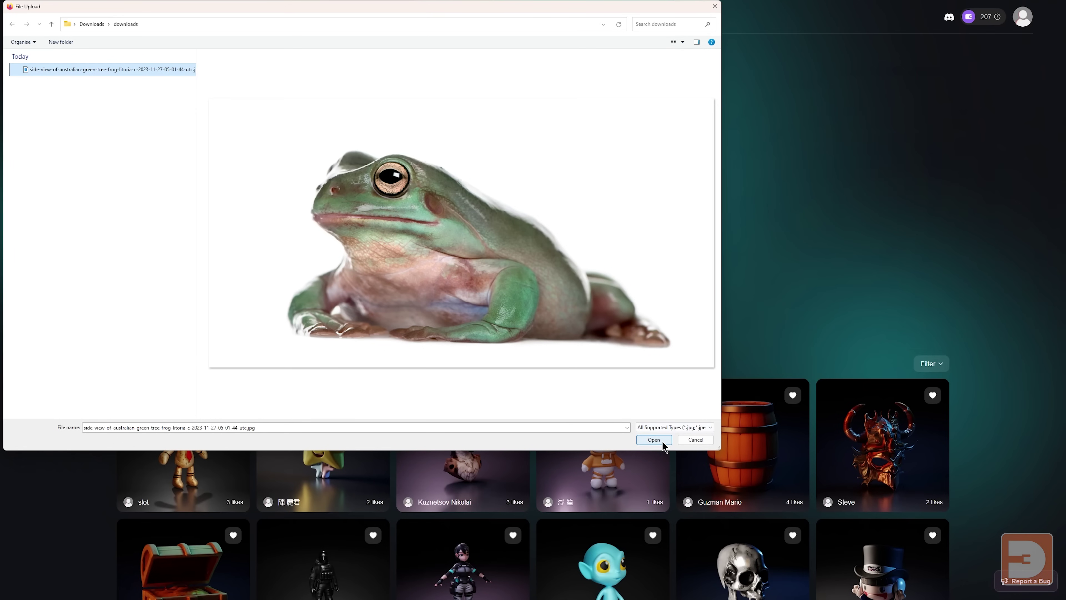
Switch to Rodin, generate a model from the Australian green tree frog photo and examine its geometry preview from all sides.
{"action": "left_click", "coordinate": [654, 440]}
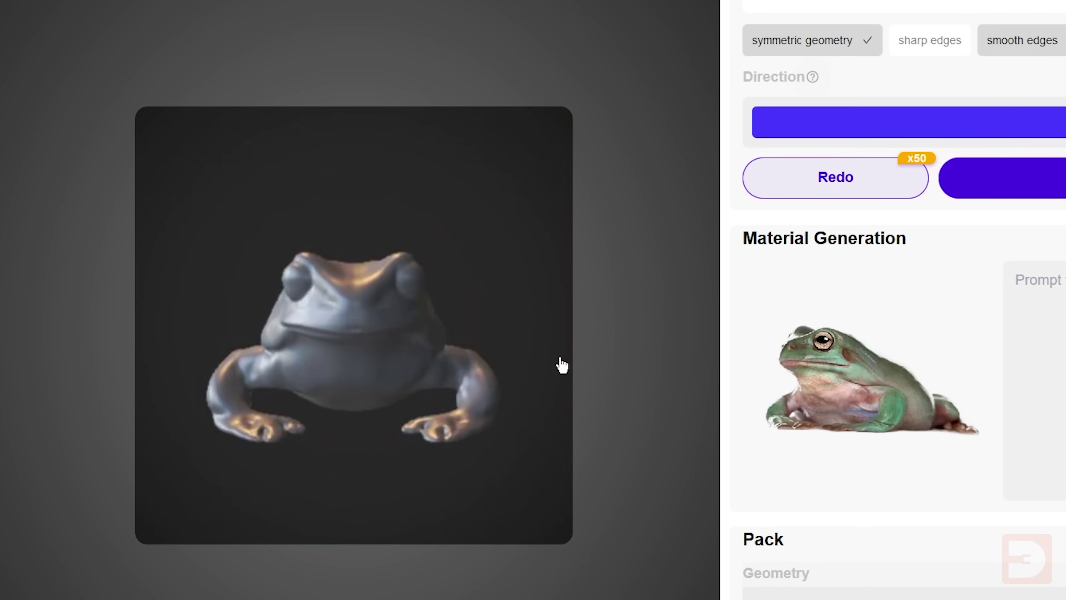
{"action": "left_click_drag", "start_coordinate": [493, 336], "coordinate": [459, 337]}
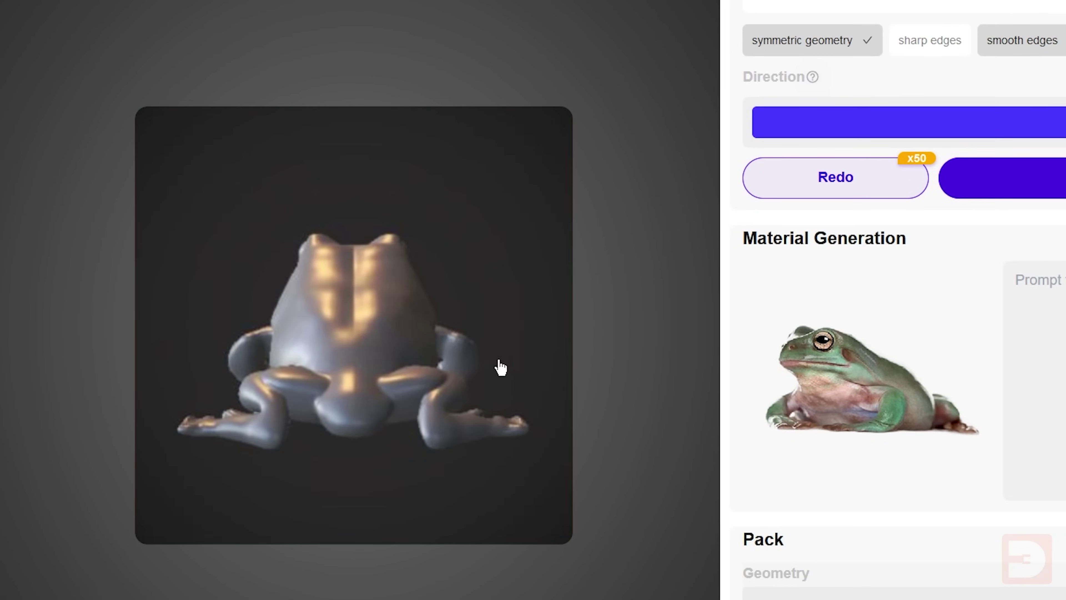
{"action": "left_click_drag", "start_coordinate": [490, 436], "coordinate": [479, 488]}
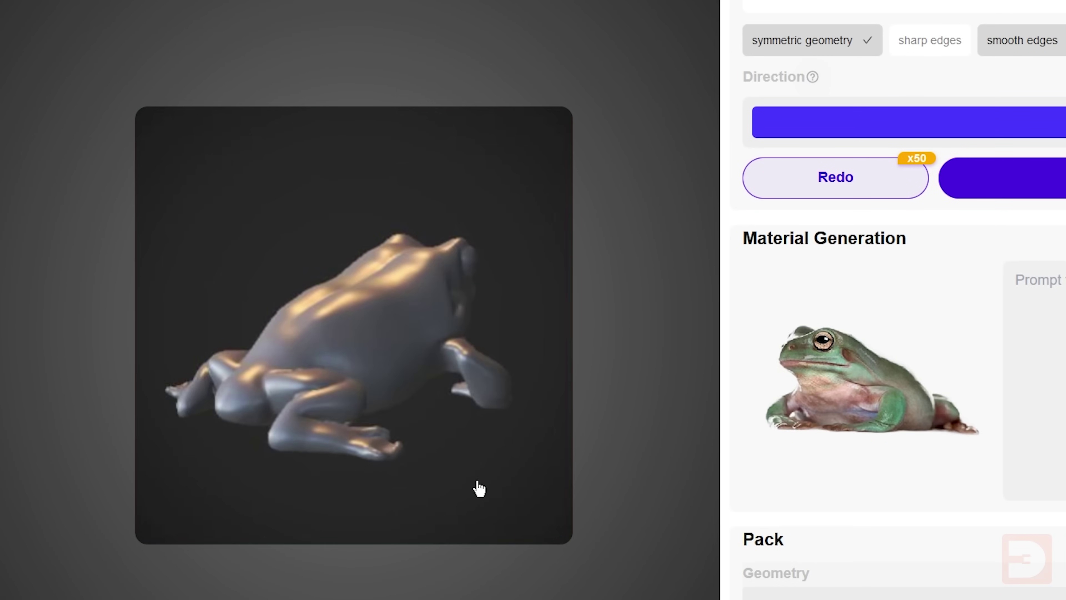
{"action": "left_click_drag", "start_coordinate": [448, 439], "coordinate": [433, 395]}
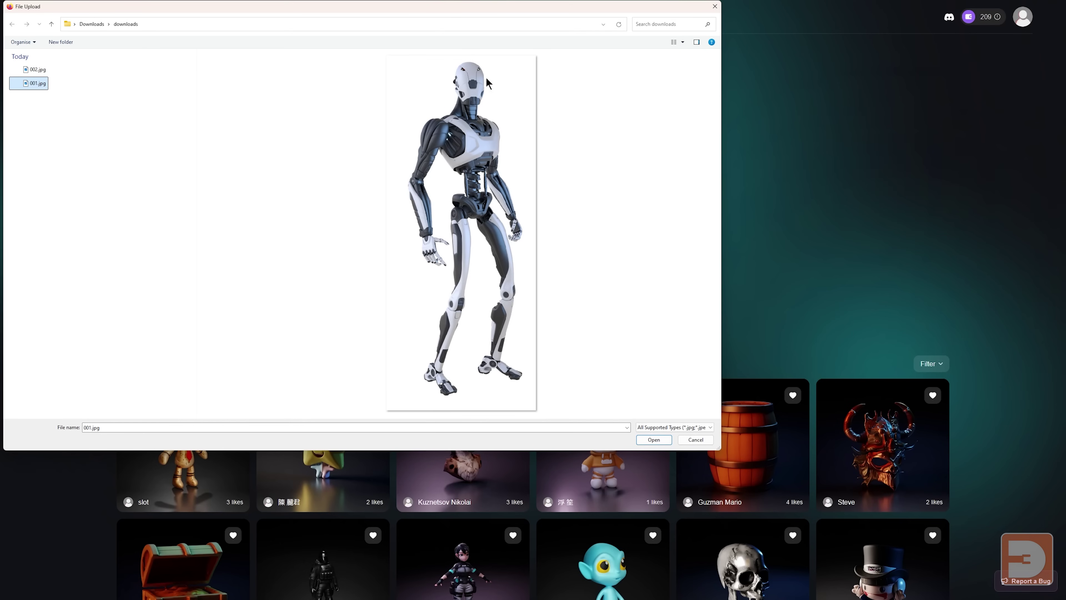
Upload the humanoid robot image 001.jpg and the toaster image 002.jpg together and generate a combined 3D model.
{"action": "left_click", "coordinate": [655, 439]}
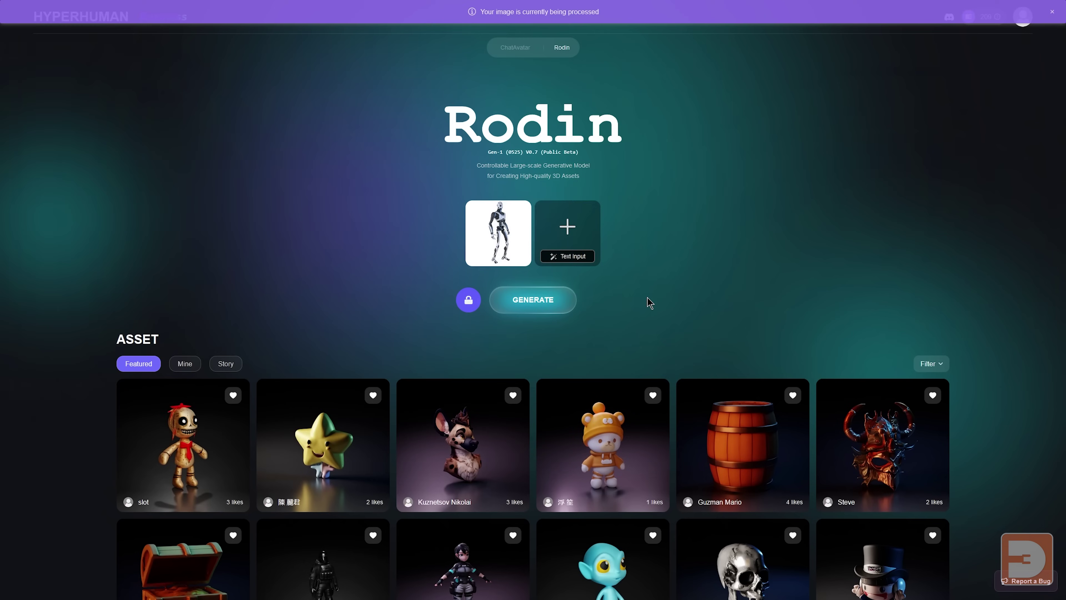
{"action": "left_click", "coordinate": [565, 232]}
{"action": "left_click", "coordinate": [42, 71]}
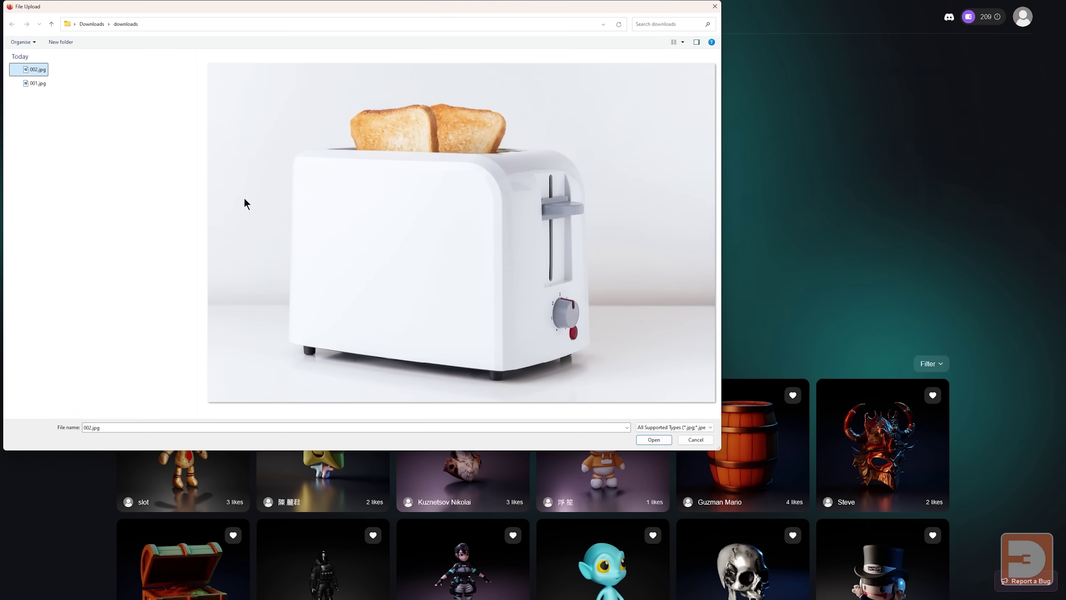
{"action": "left_click", "coordinate": [654, 439]}
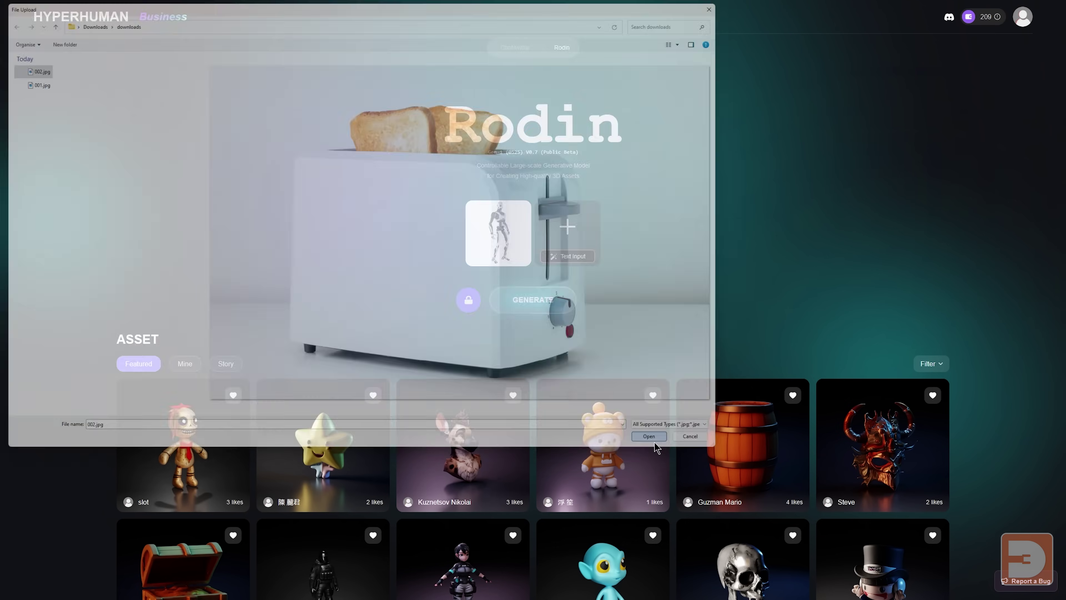
{"action": "left_click", "coordinate": [558, 301]}
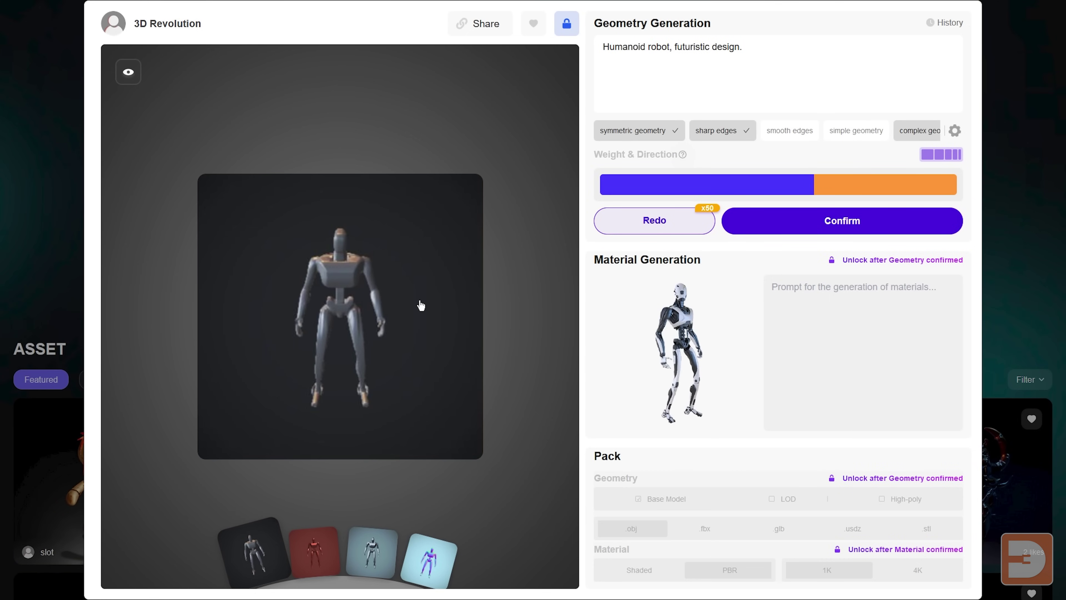
Check the robot's geometry preview, confirm it at 10000 polygons and start generating its material with the toaster image as reference.
{"action": "left_click_drag", "start_coordinate": [420, 302], "coordinate": [396, 304]}
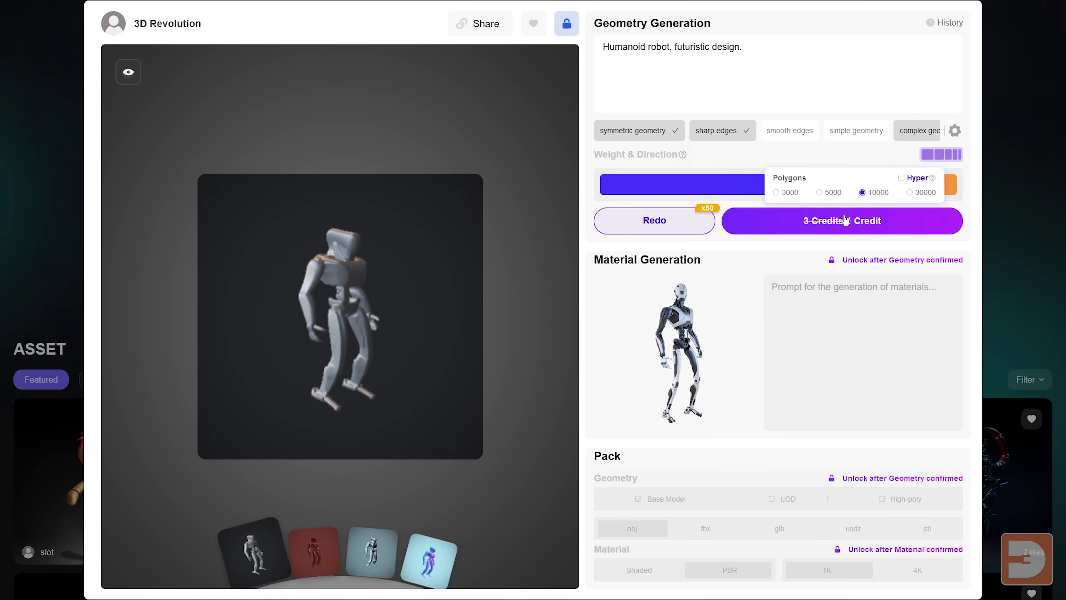
{"action": "left_click", "coordinate": [842, 220]}
{"action": "left_click", "coordinate": [688, 356]}
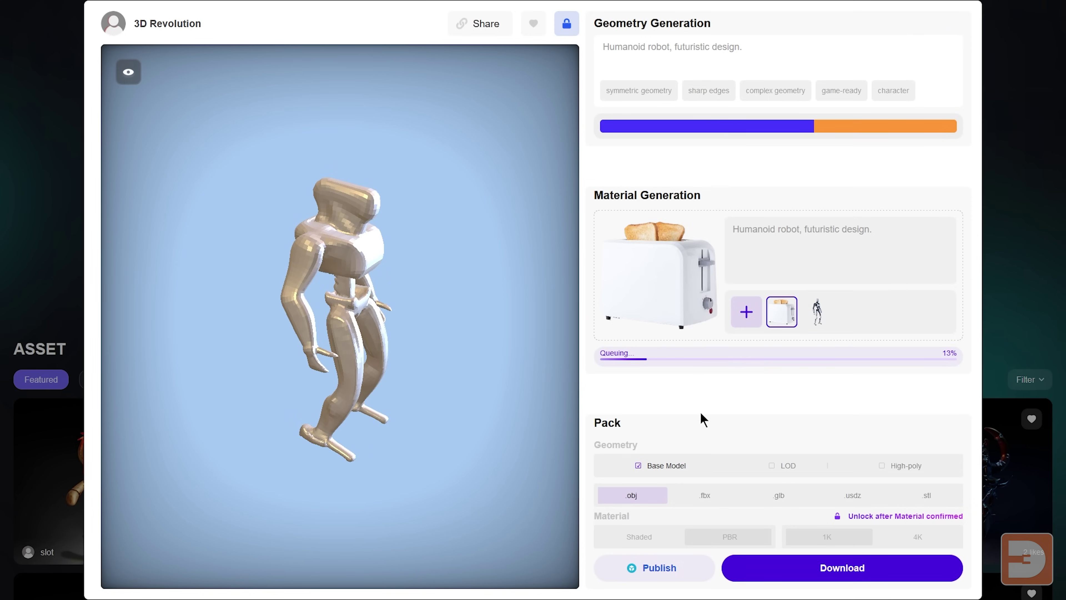